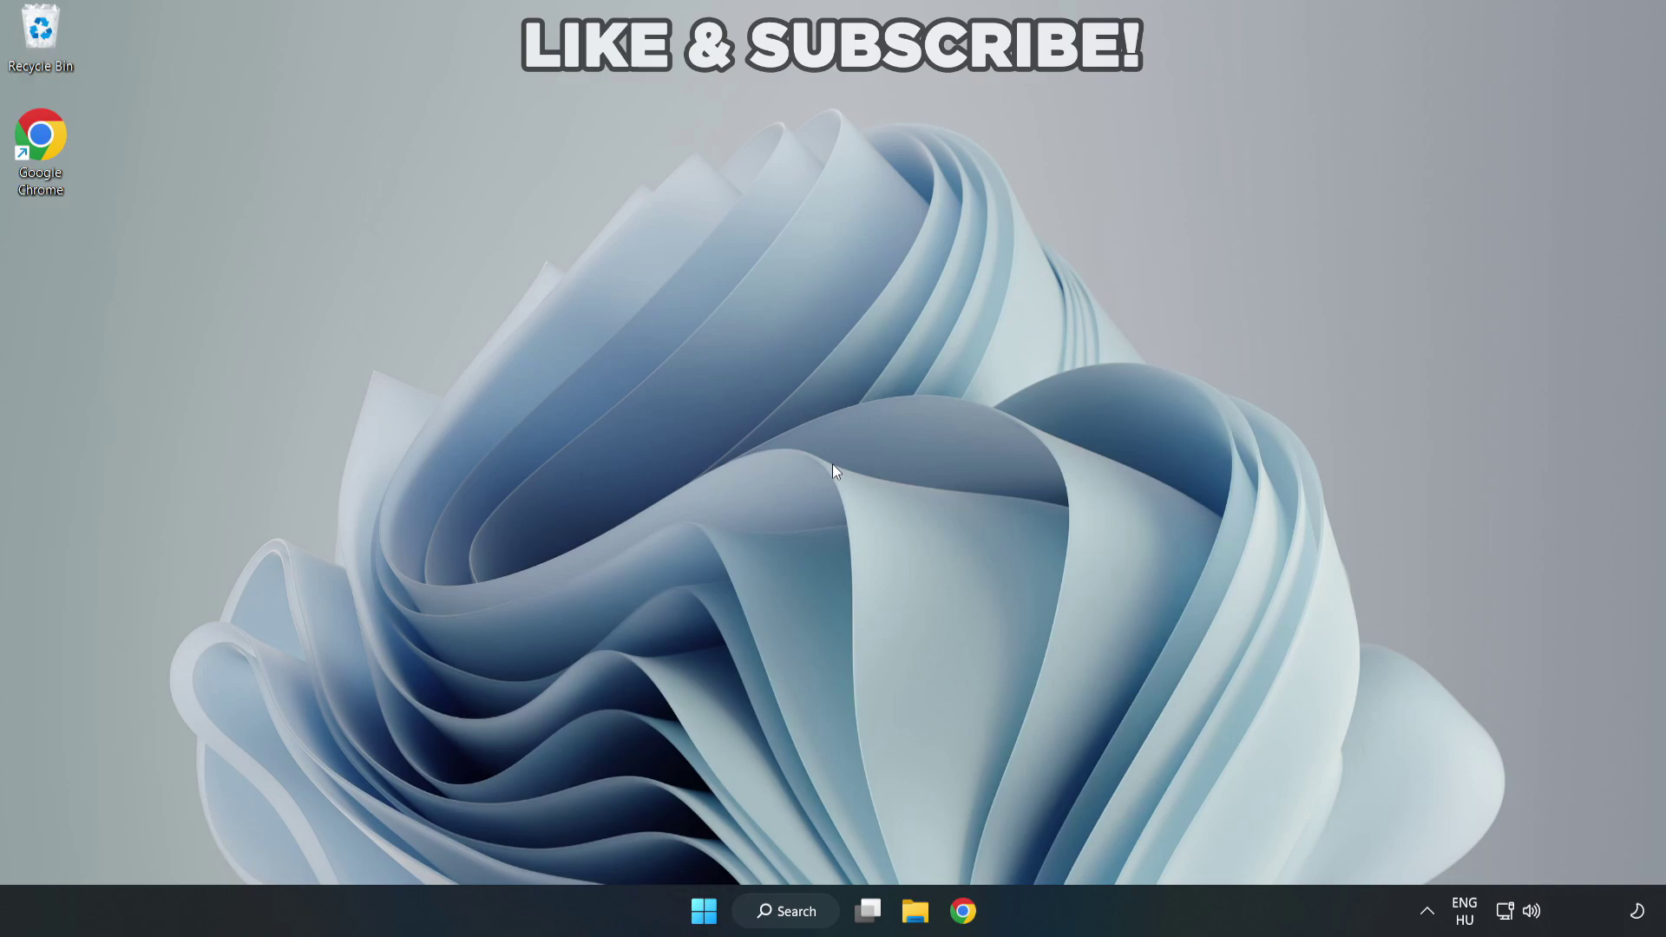
# - Search Windows for 'device manager' and launch Device Manager from the results
pyautogui.click(807, 918)
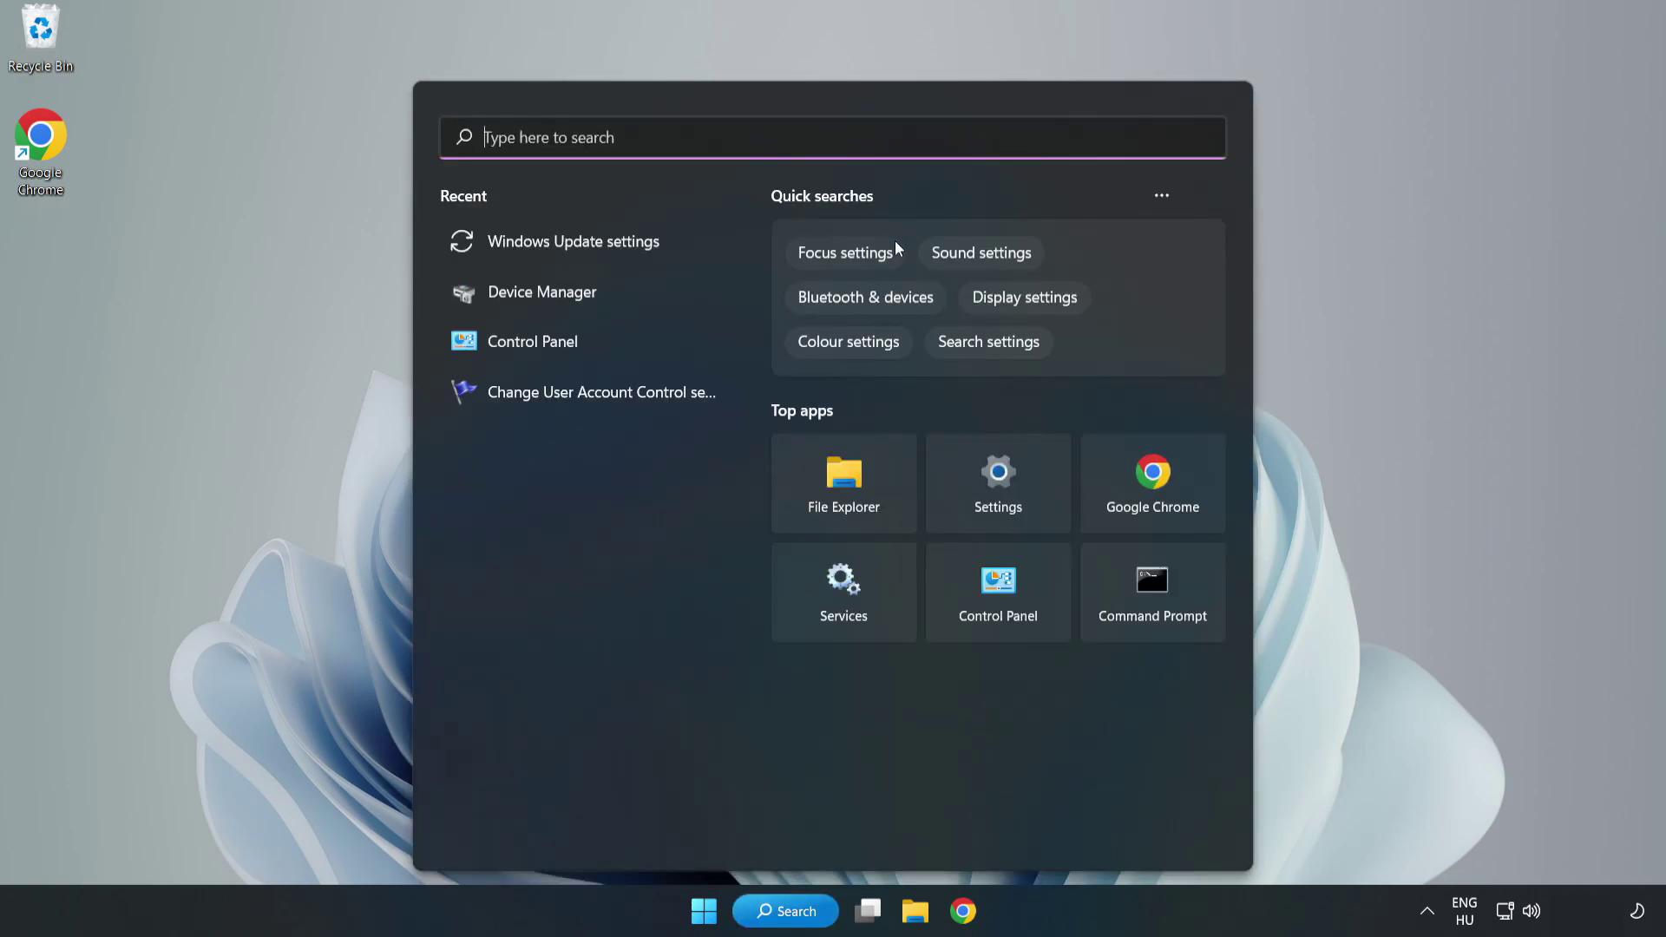
pyautogui.write('device m')
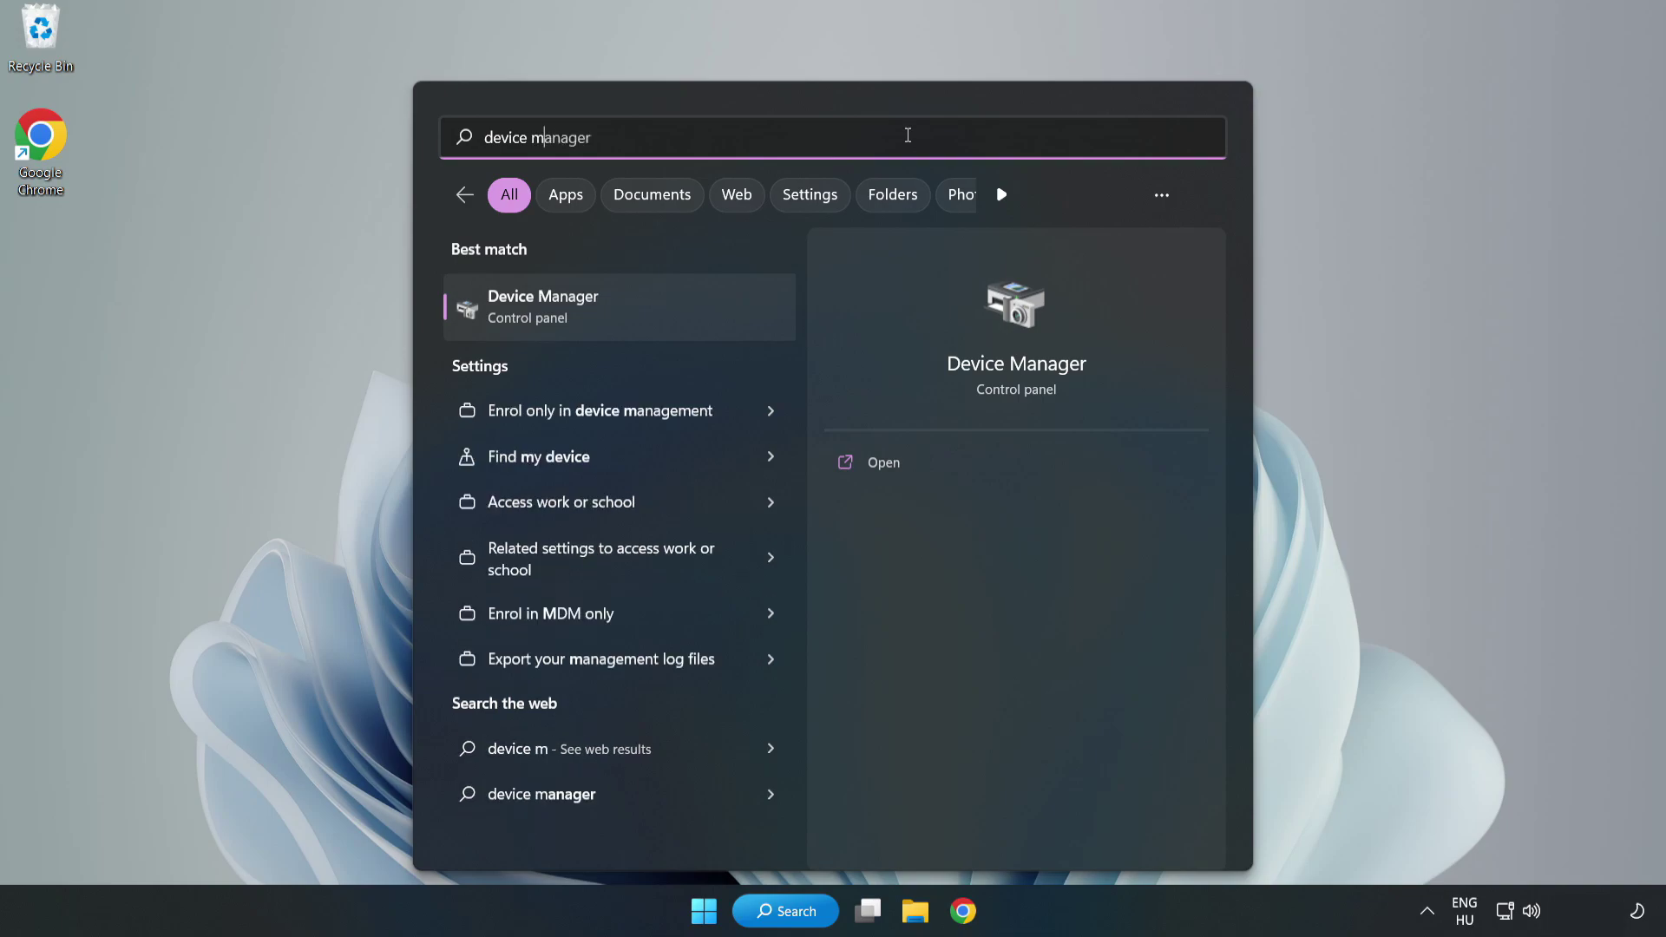
pyautogui.write('anager')
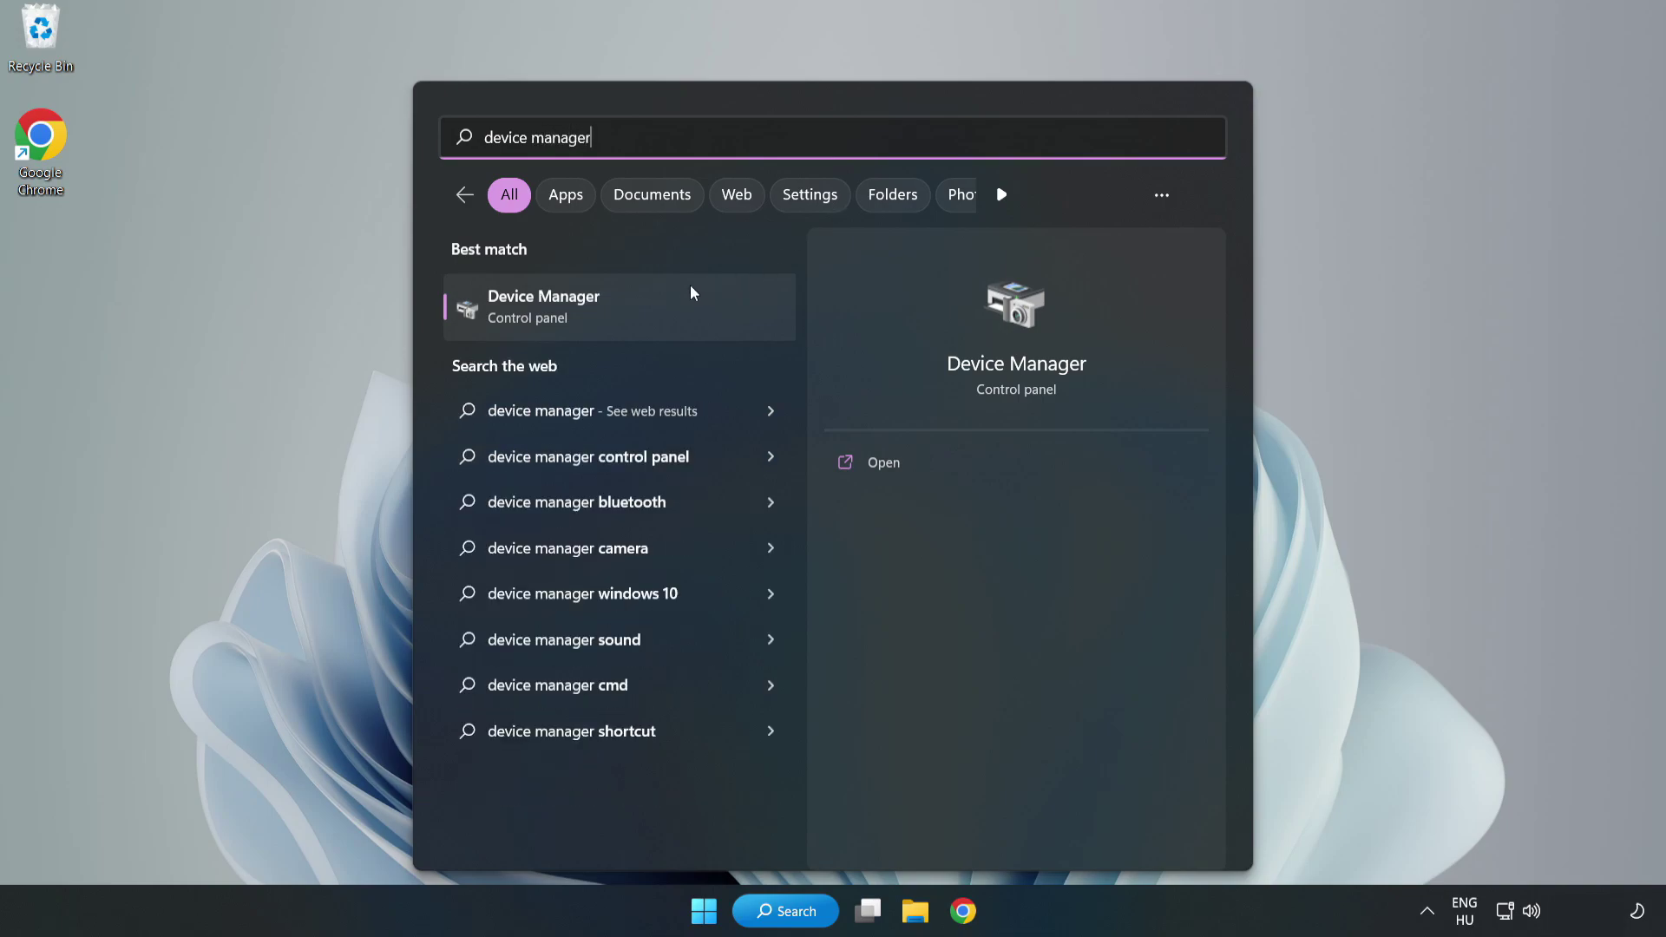
pyautogui.click(622, 322)
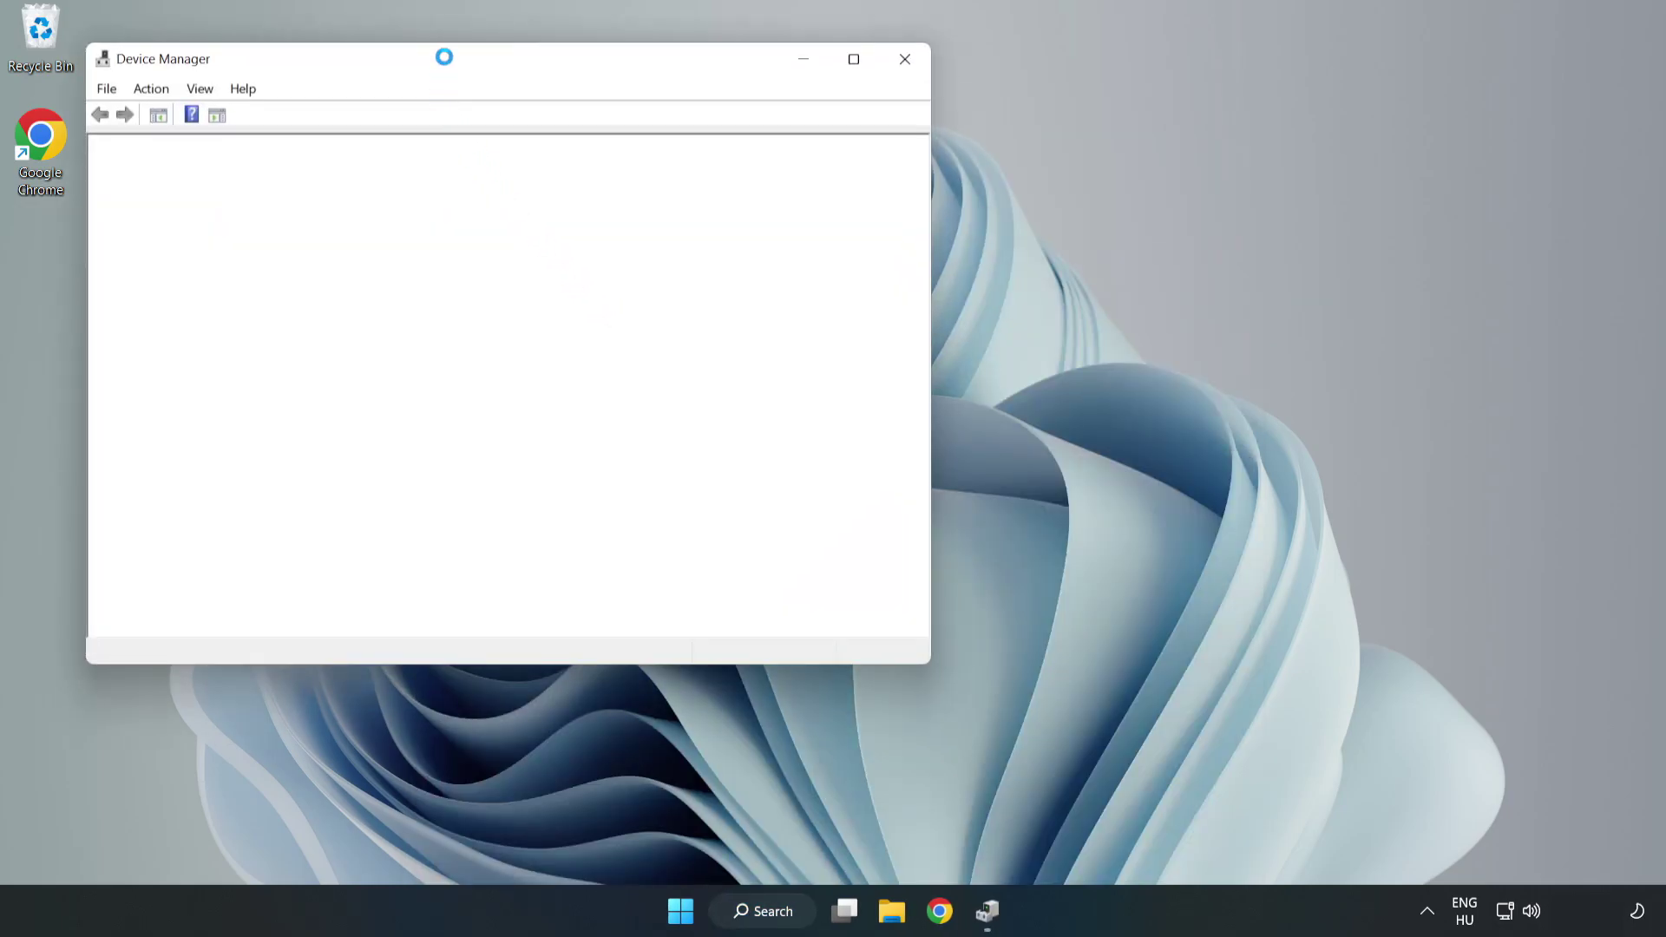
# - Run an automatic driver search for the VMware SVGA 3D display adapter, confirming the best driver is installed
pyautogui.moveTo(446, 60); pyautogui.dragTo(744, 149)
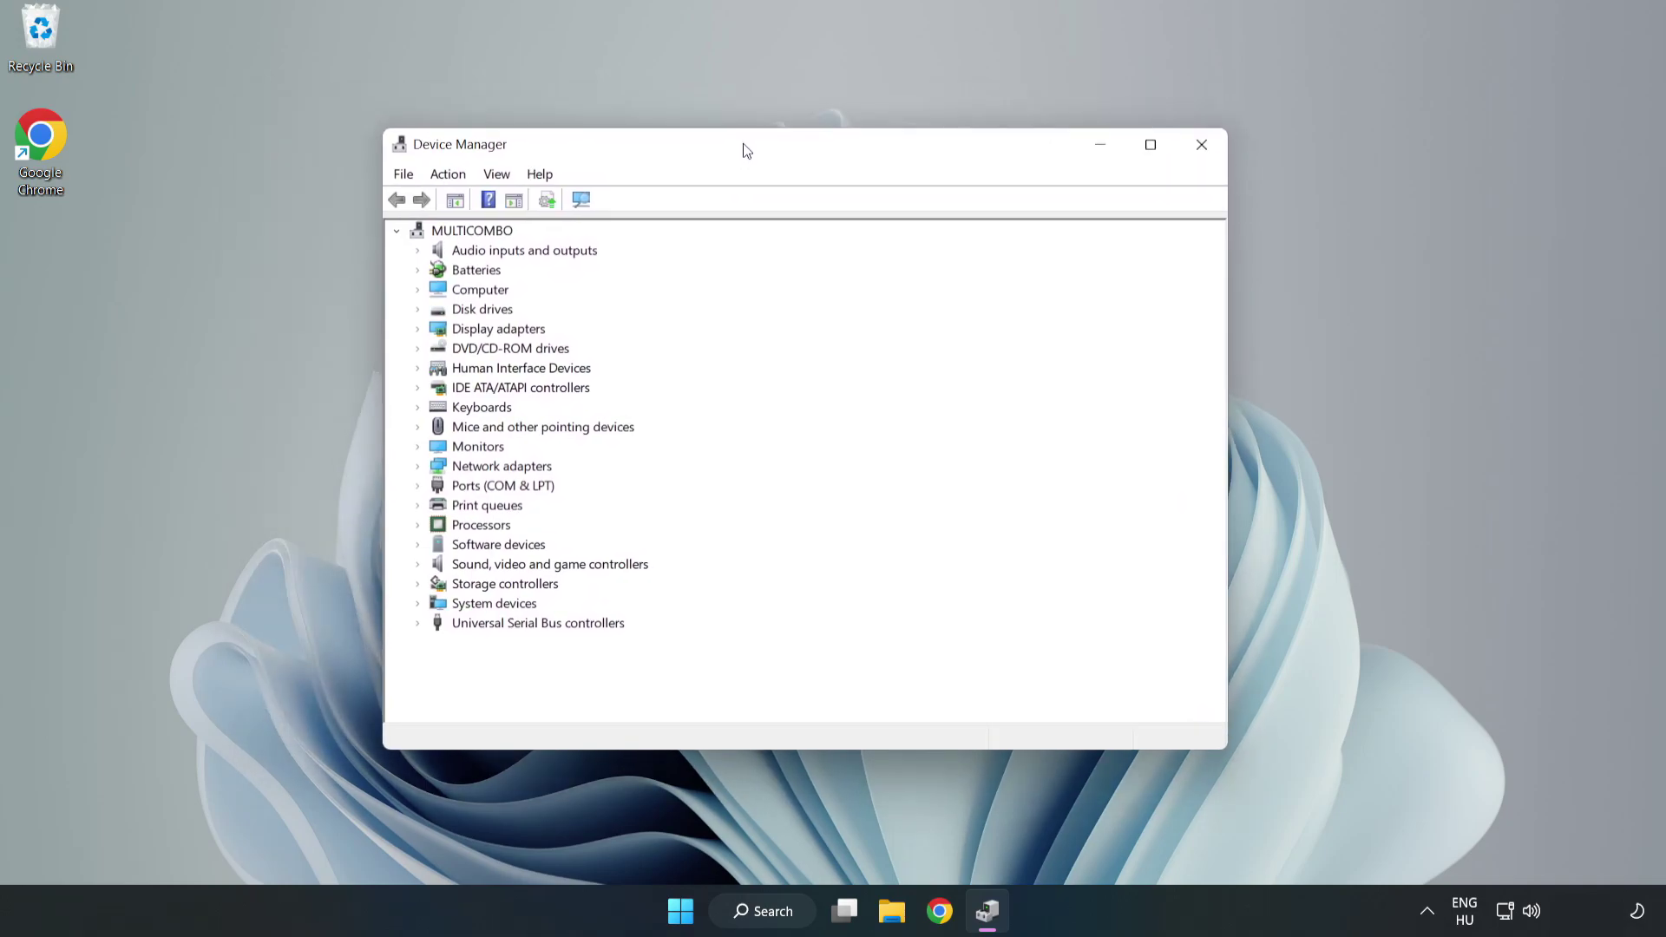
pyautogui.click(444, 332)
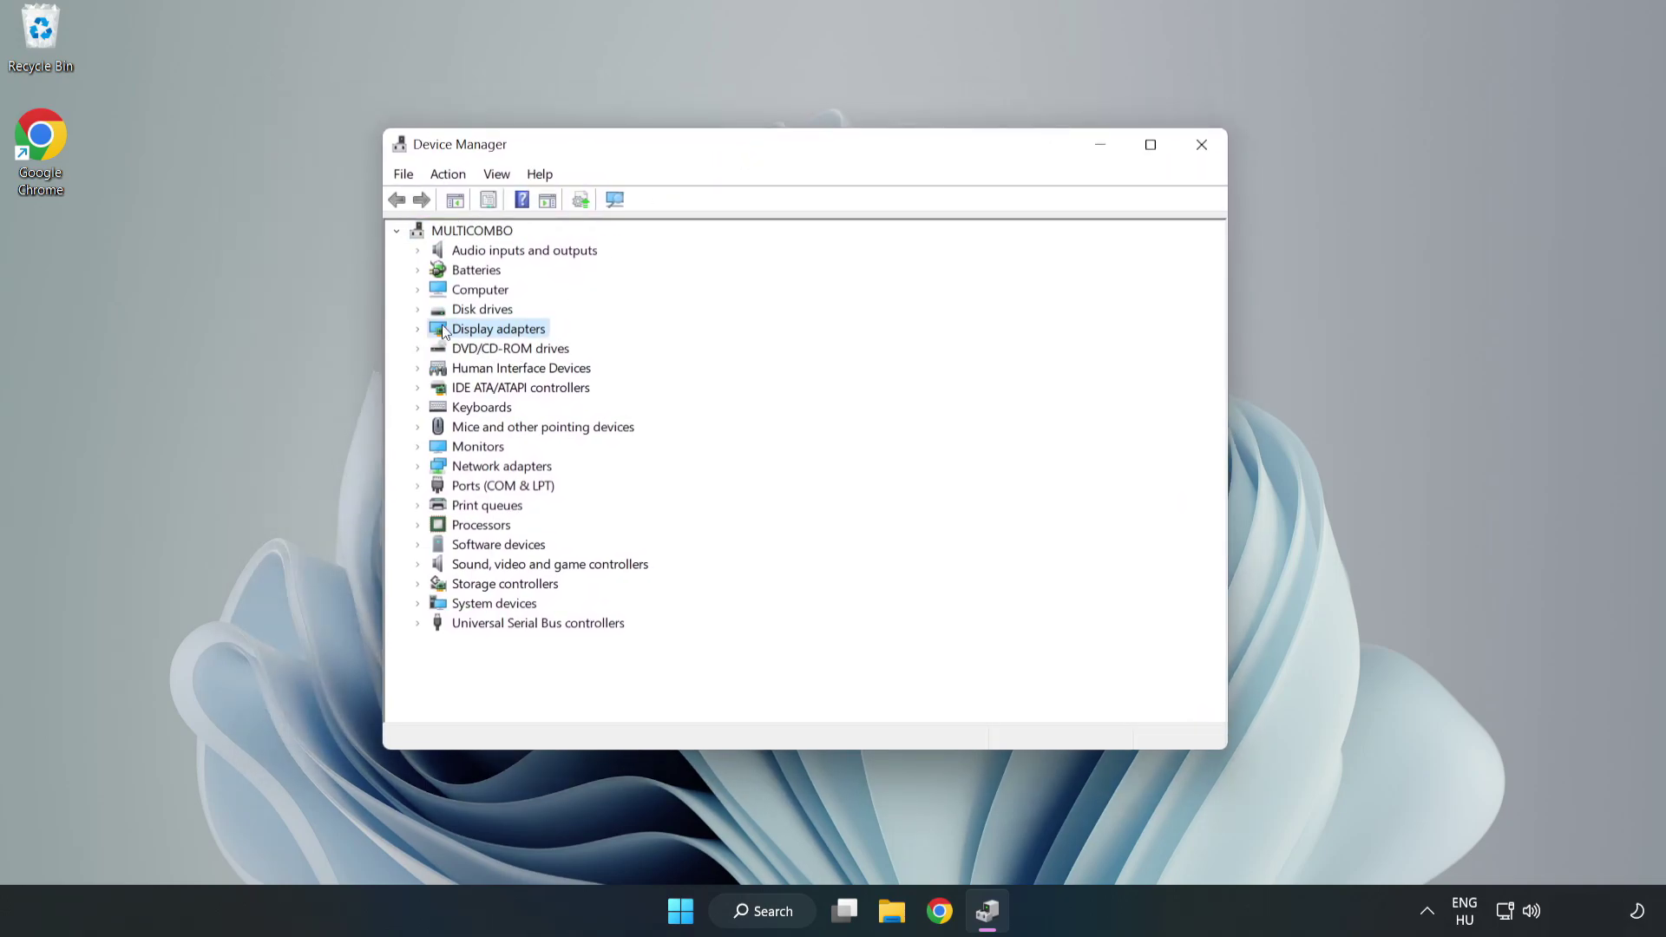
pyautogui.click(418, 330)
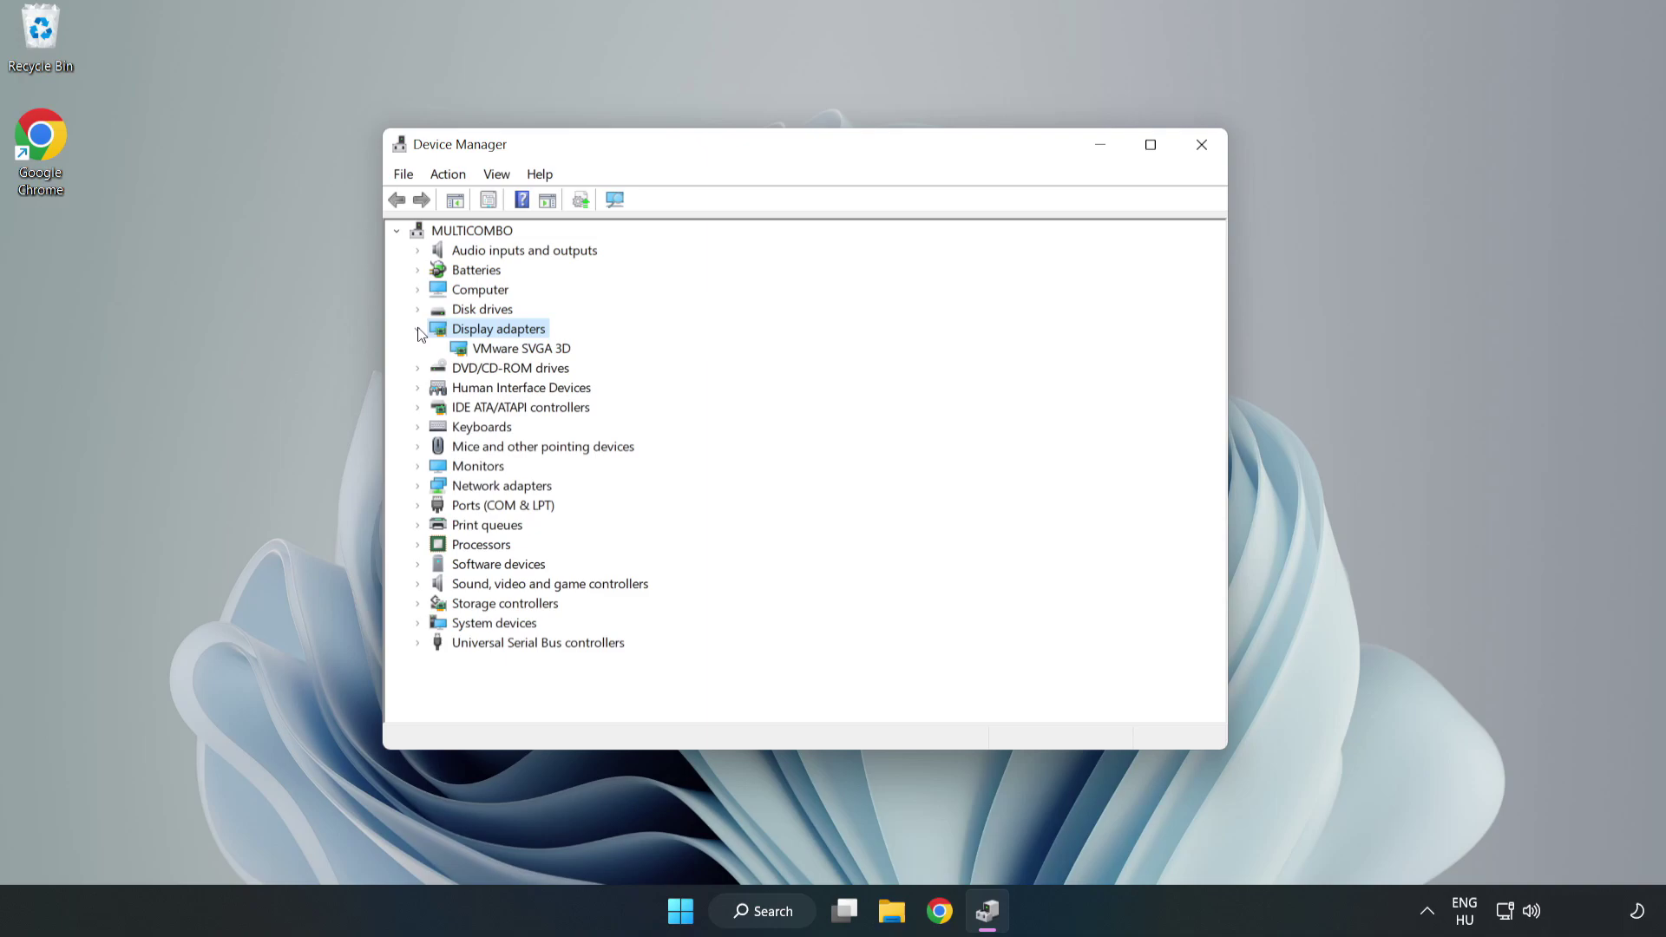
pyautogui.click(467, 354)
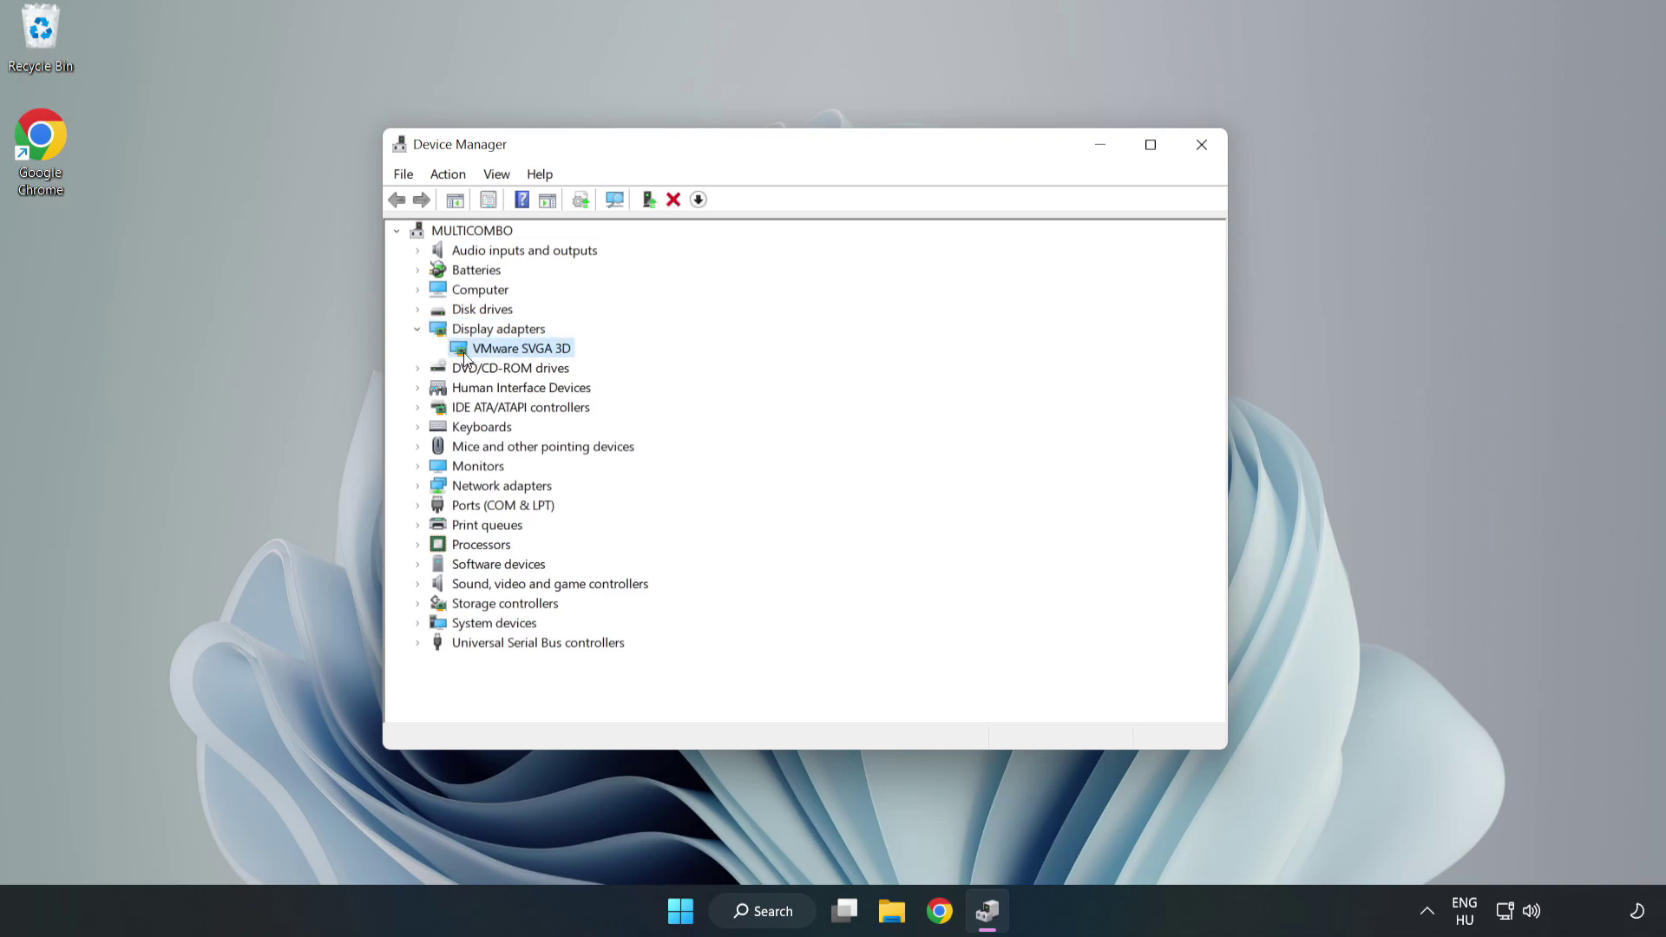
pyautogui.rightClick(519, 356)
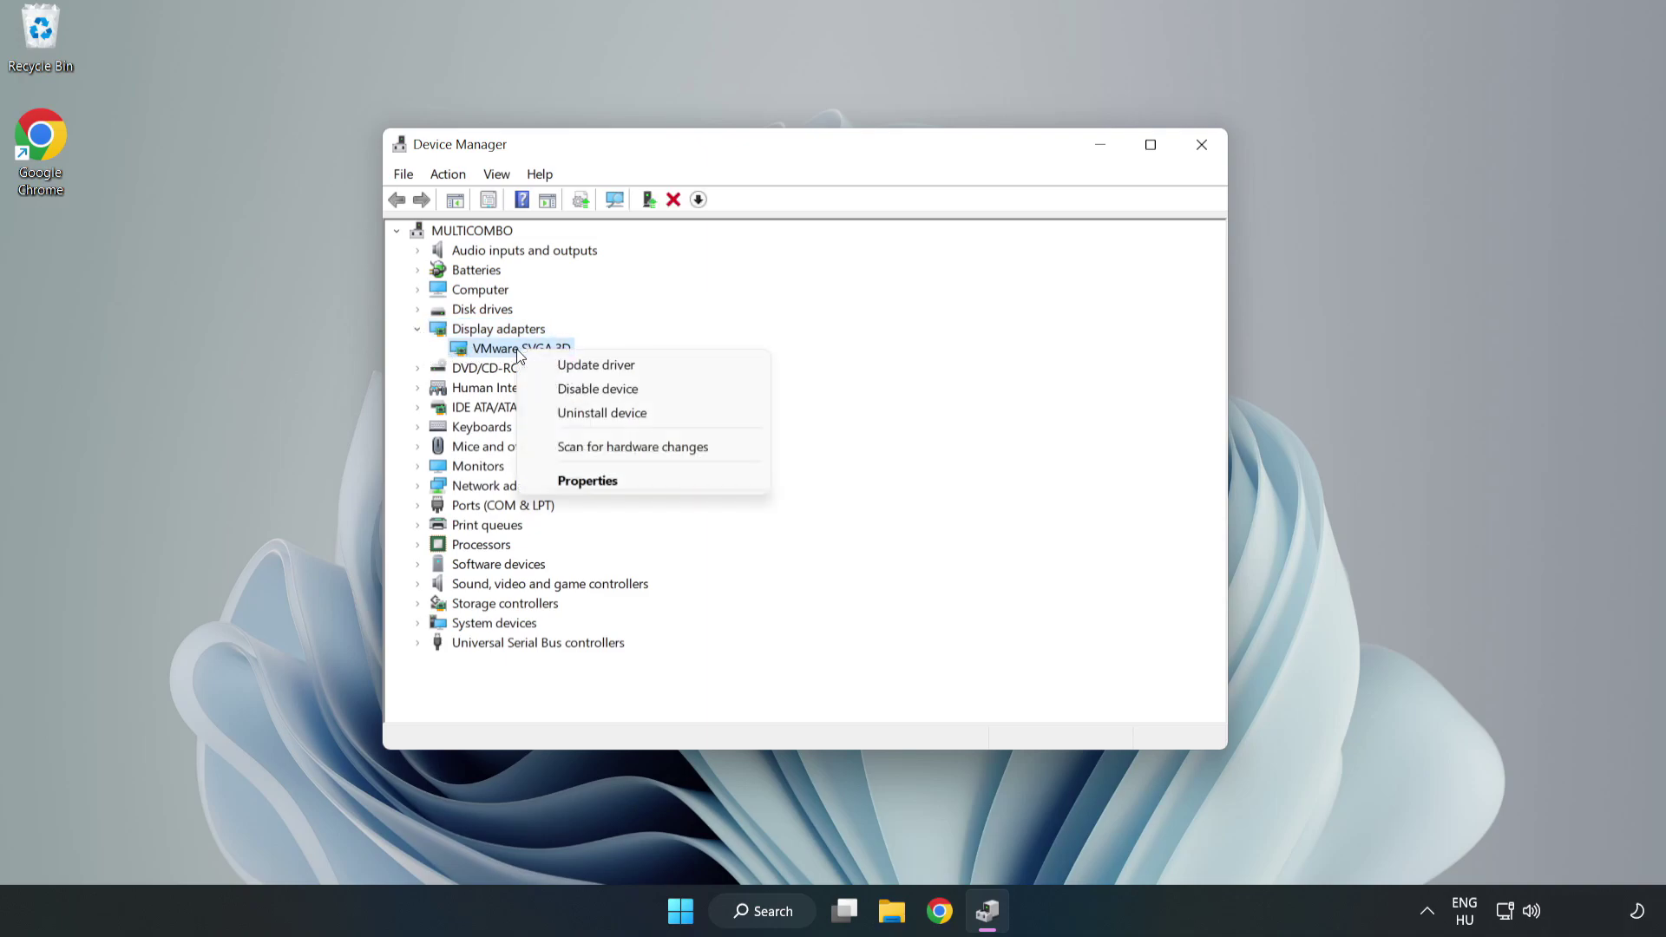
pyautogui.click(647, 366)
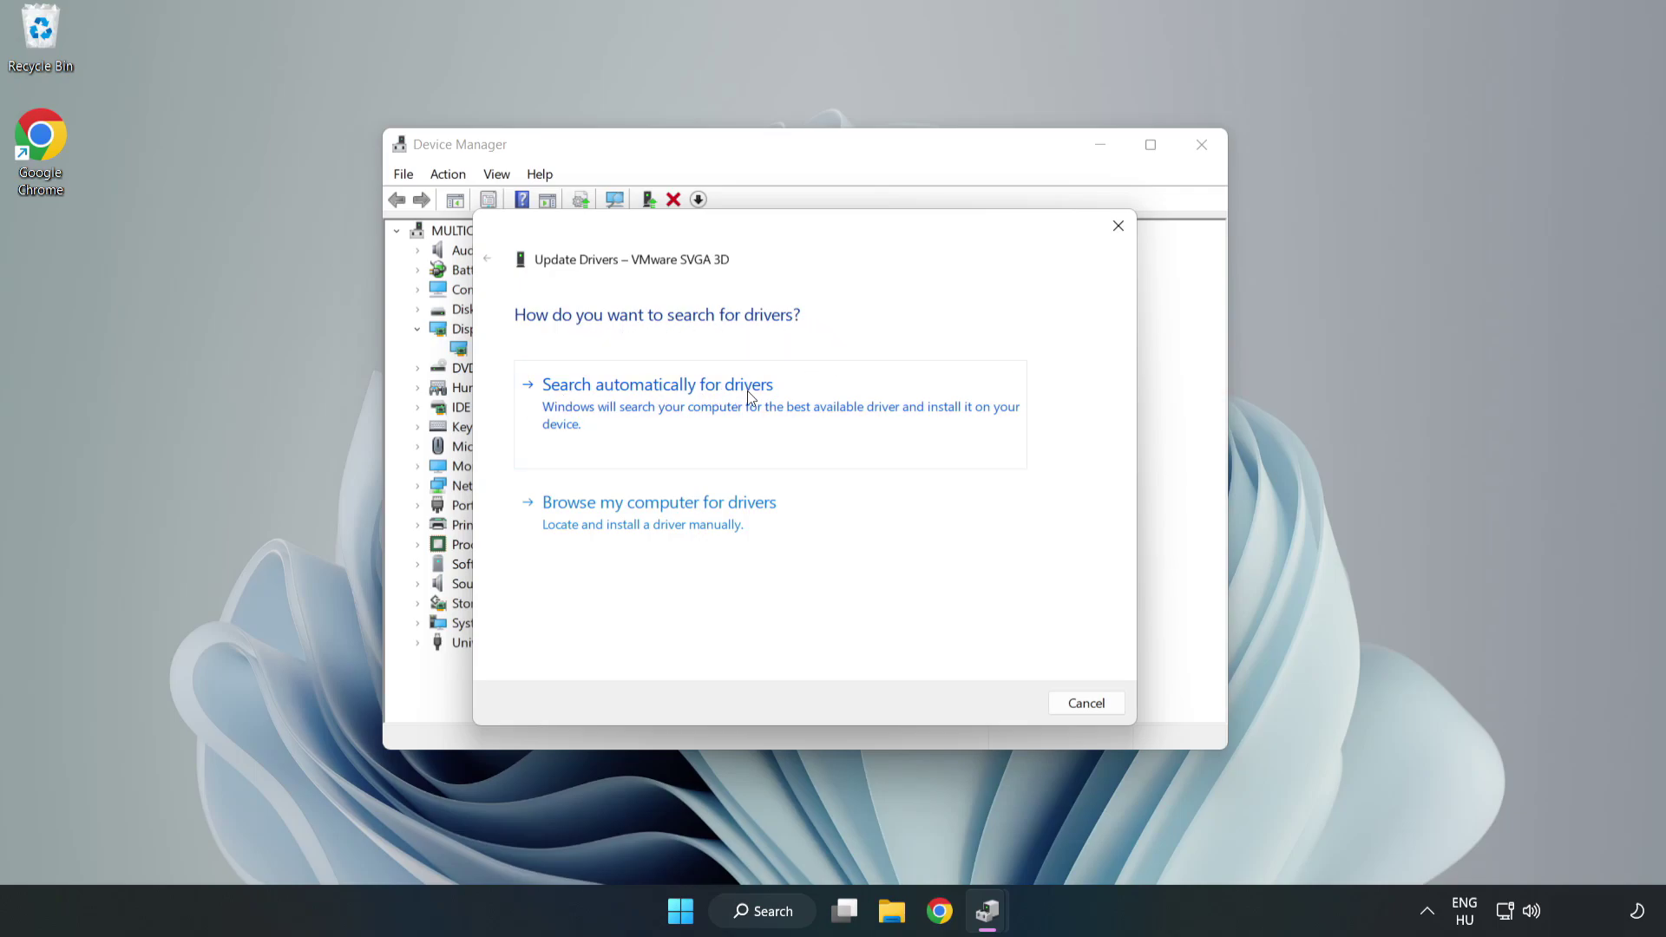
pyautogui.click(665, 406)
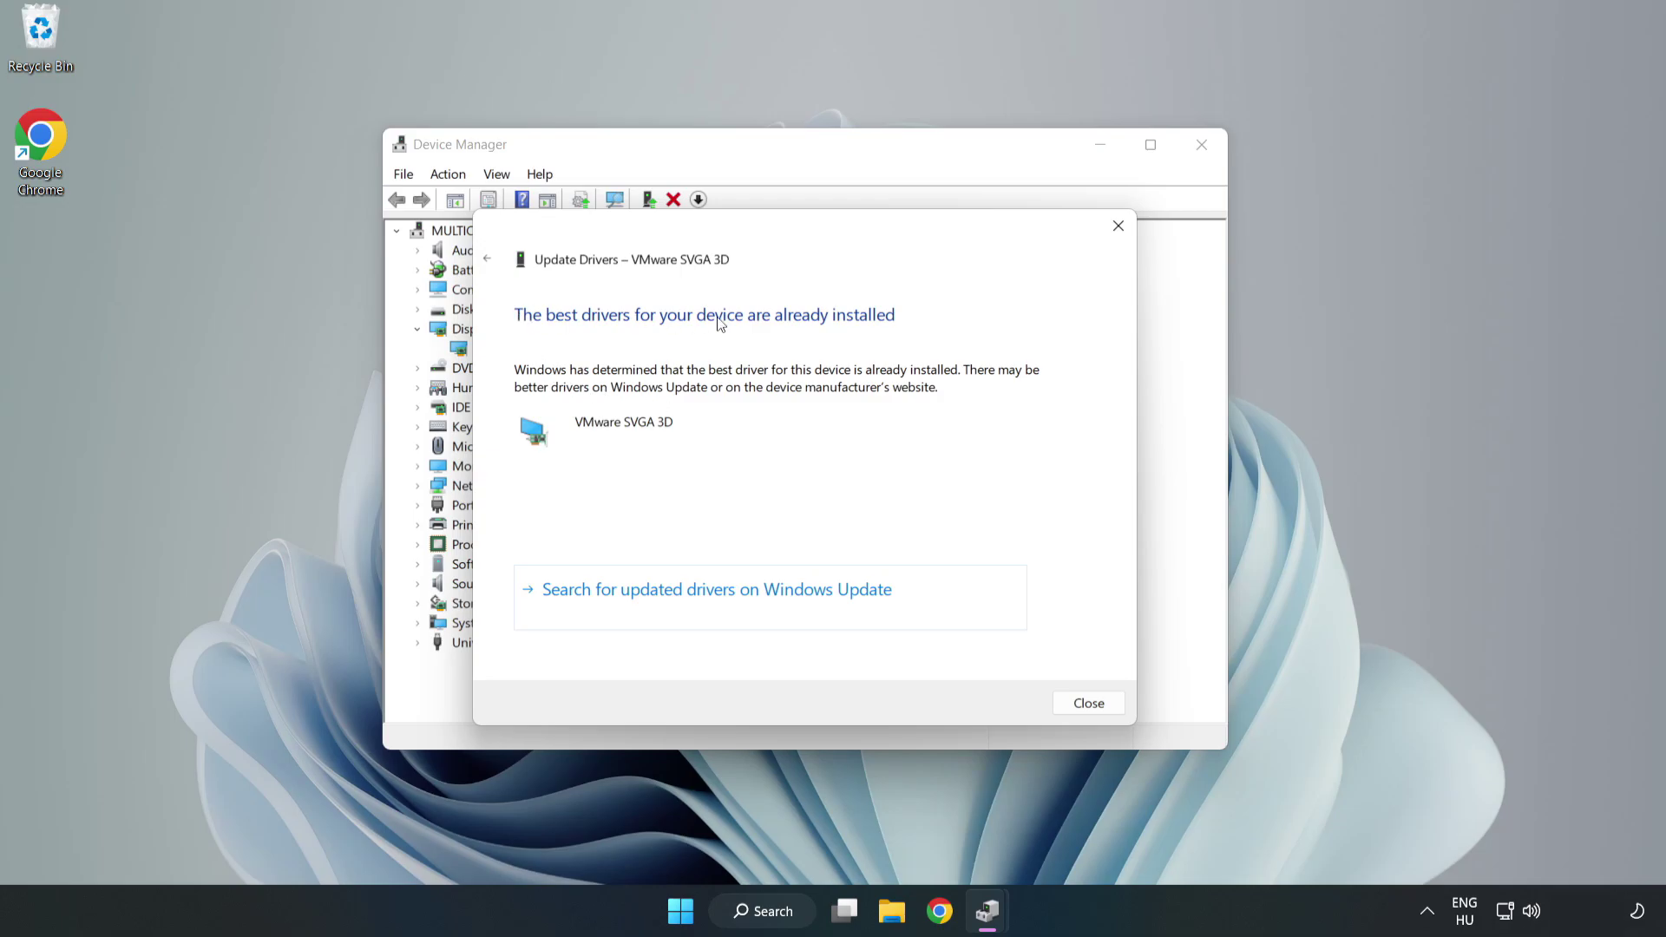
pyautogui.click(1089, 704)
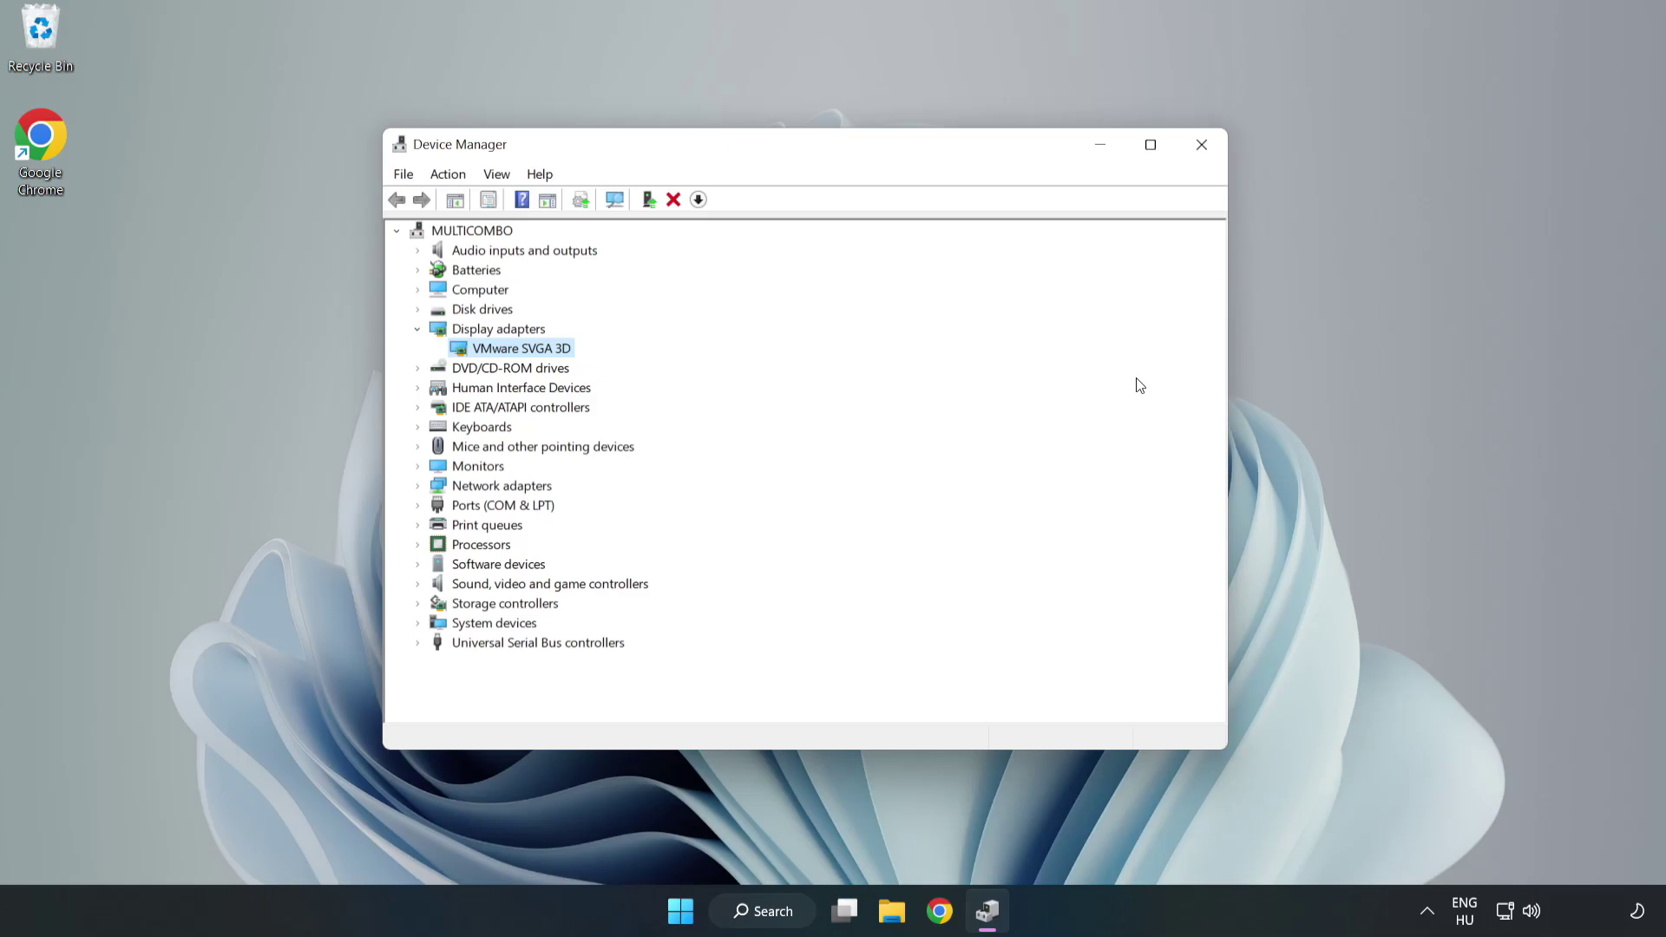
# - Close Device Manager and open Windows Update settings through a search for 'updates'
pyautogui.click(1203, 150)
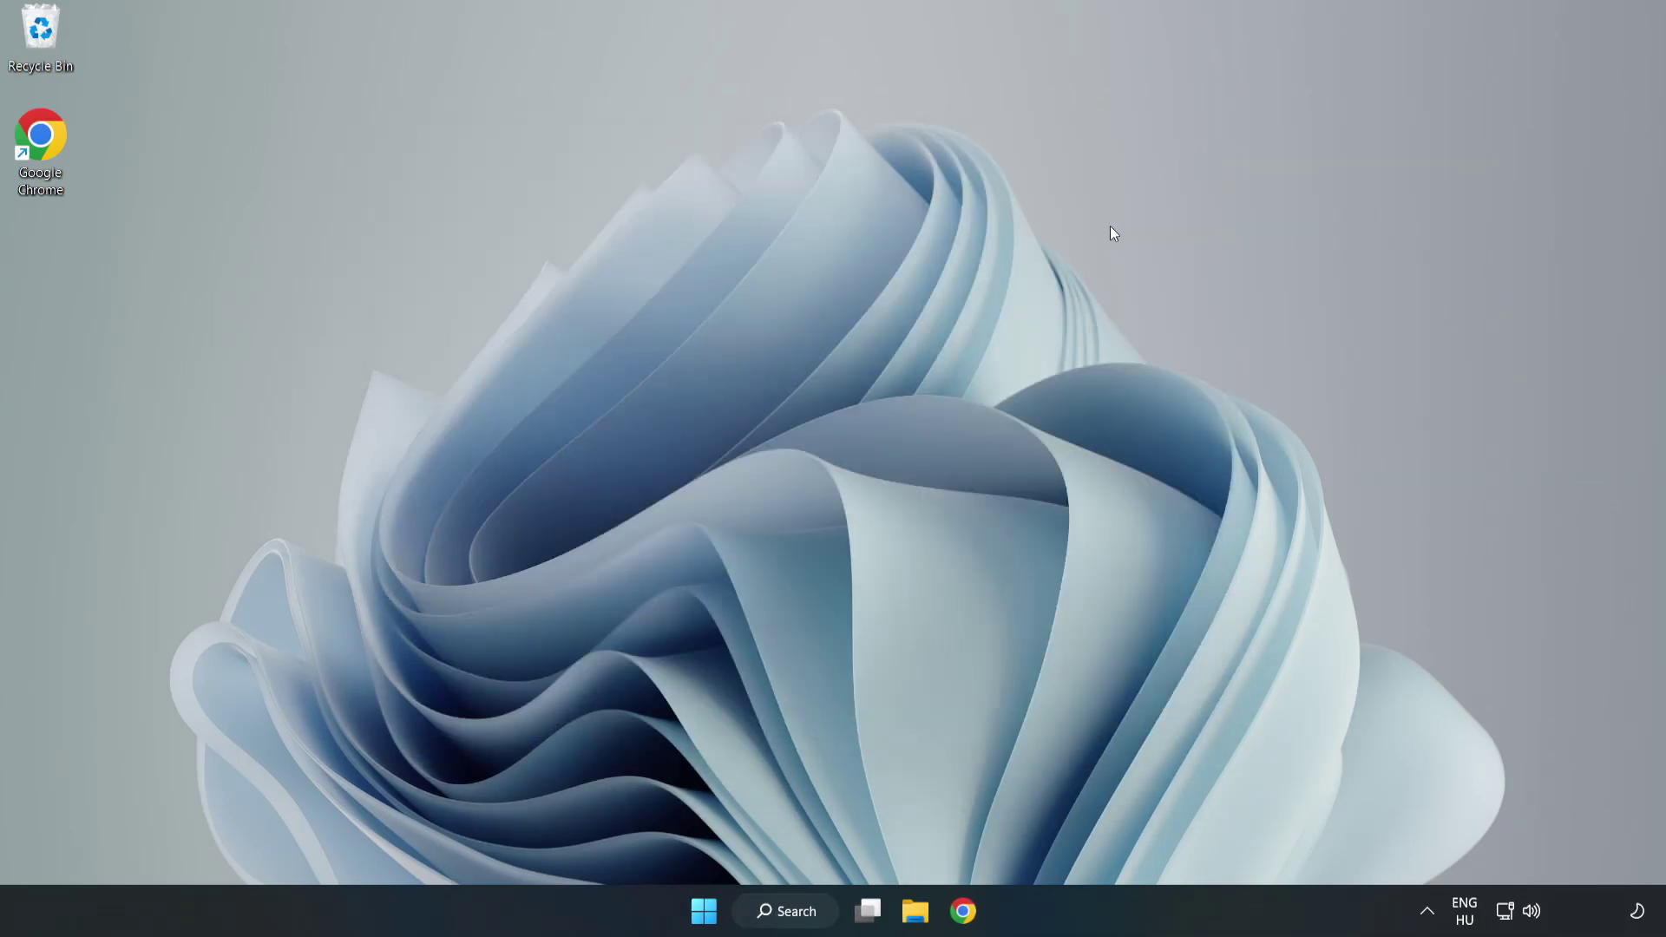
pyautogui.click(786, 913)
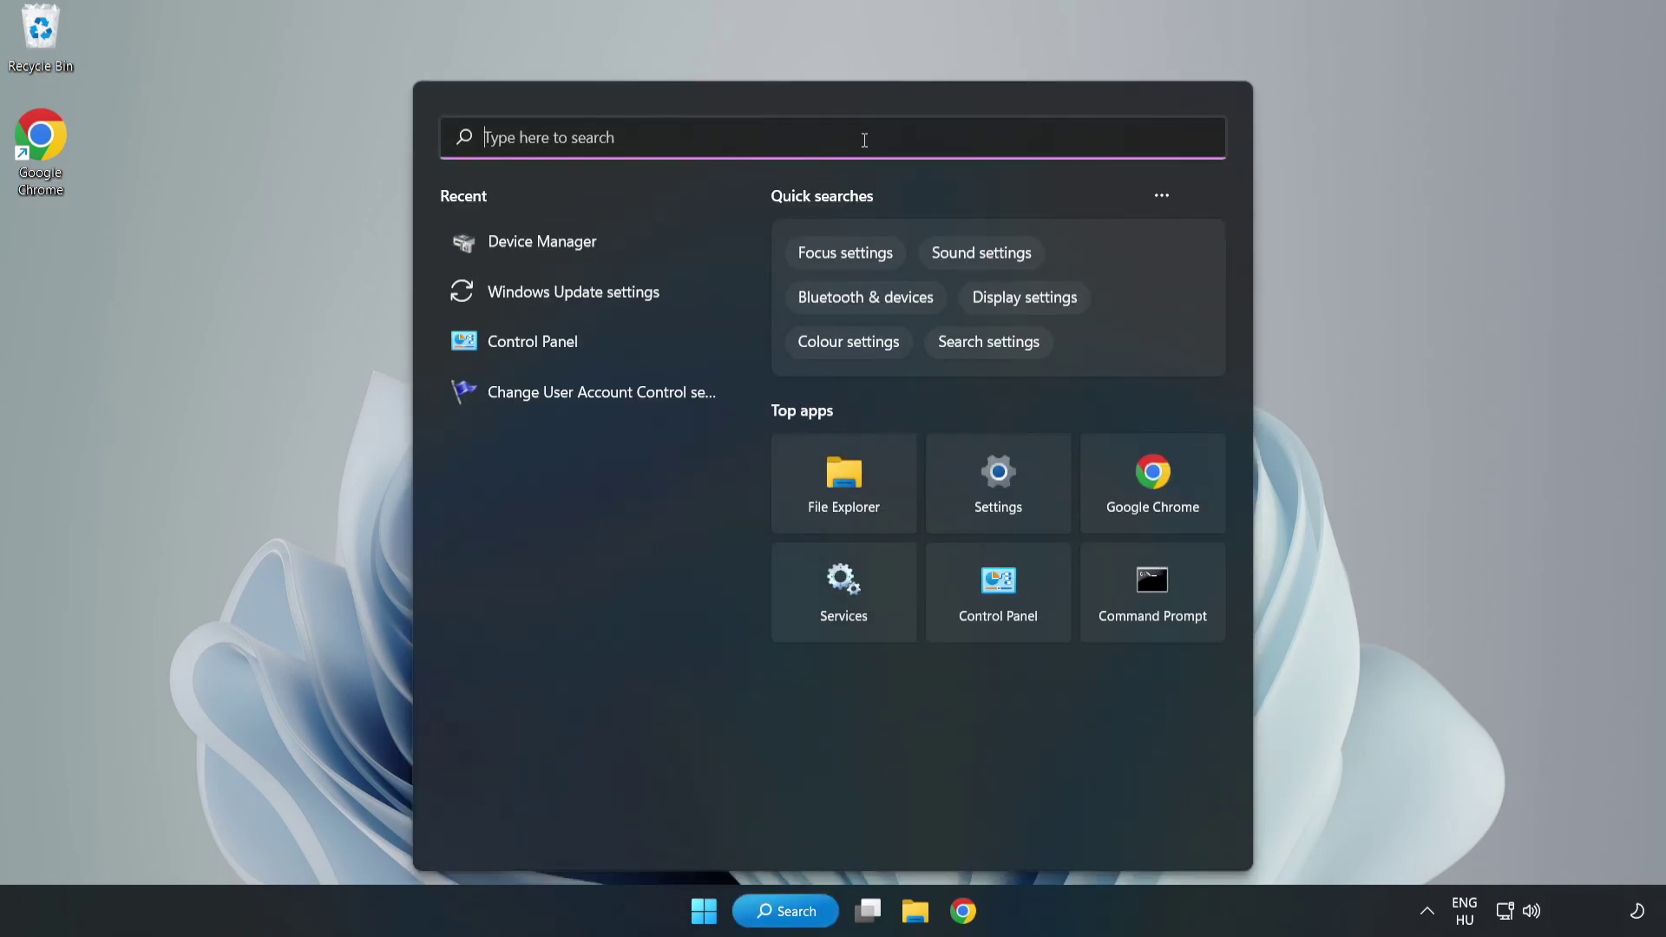
pyautogui.write('updates')
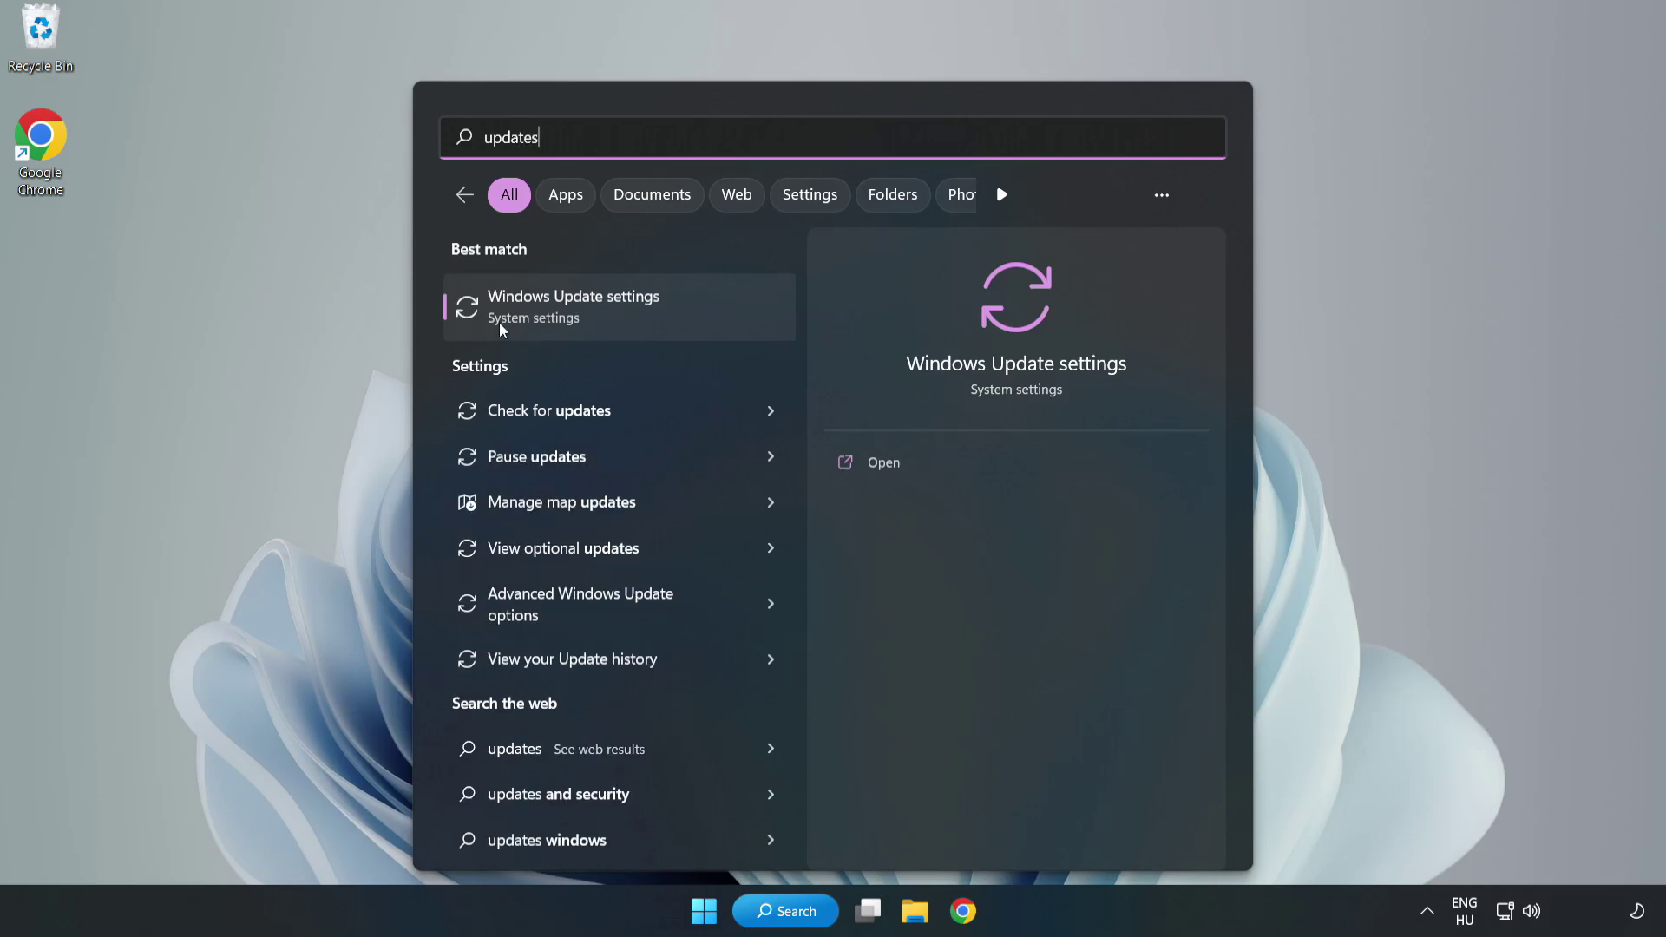
pyautogui.click(595, 313)
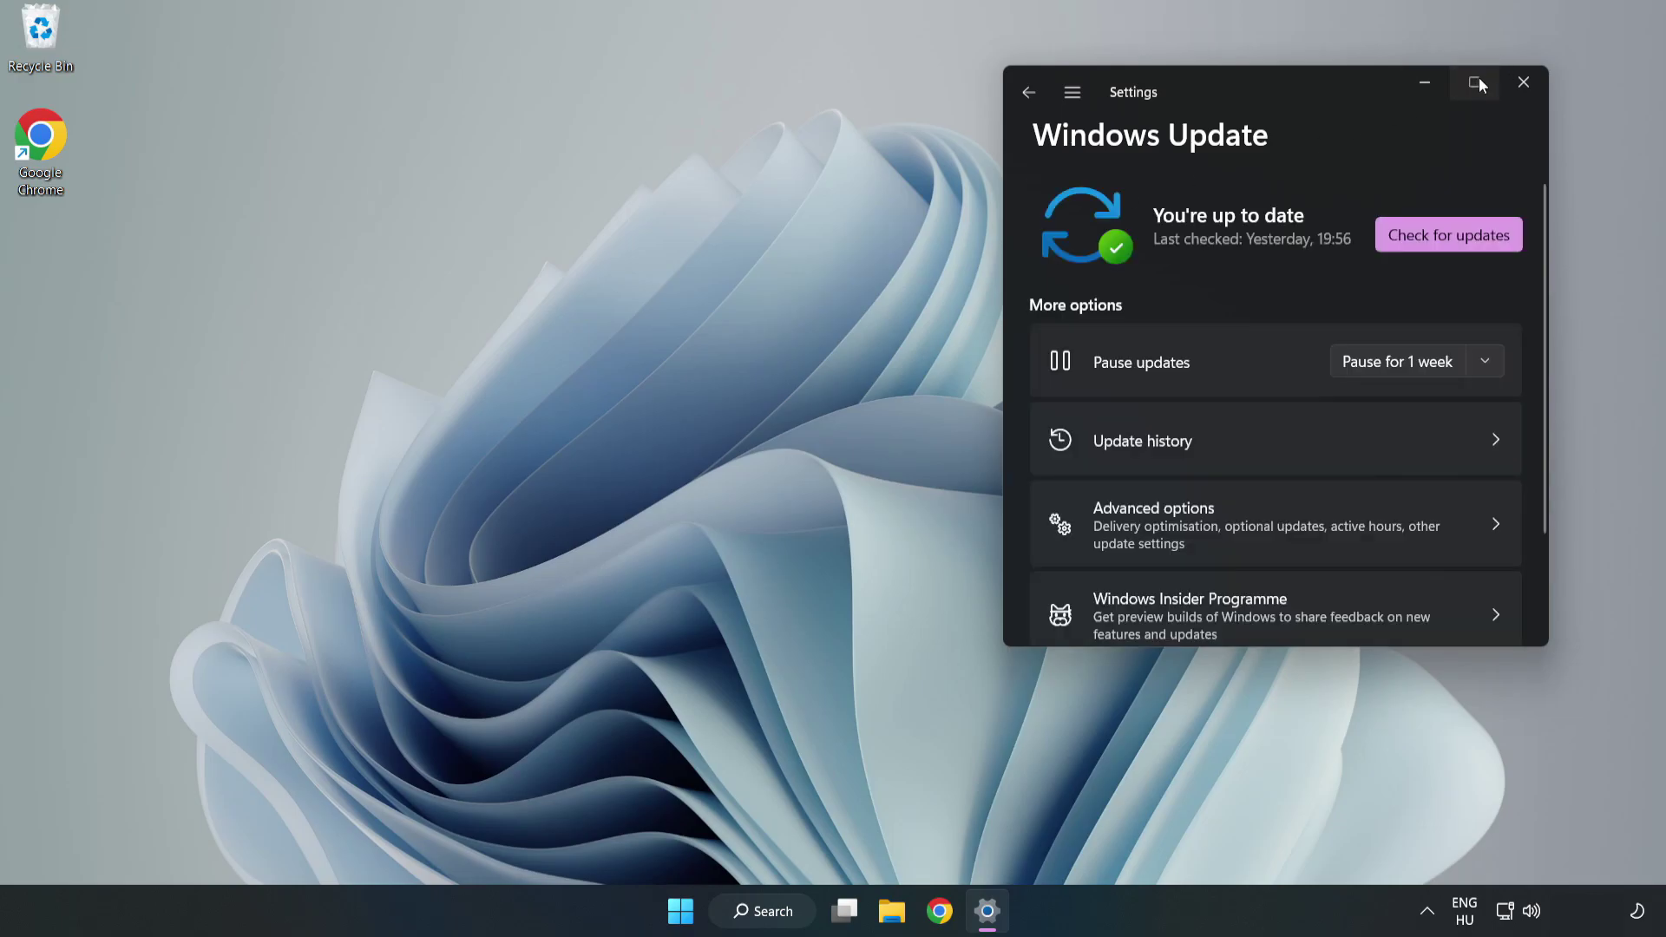
# - Maximize the Settings window and run a fresh Windows Update check
pyautogui.click(1475, 83)
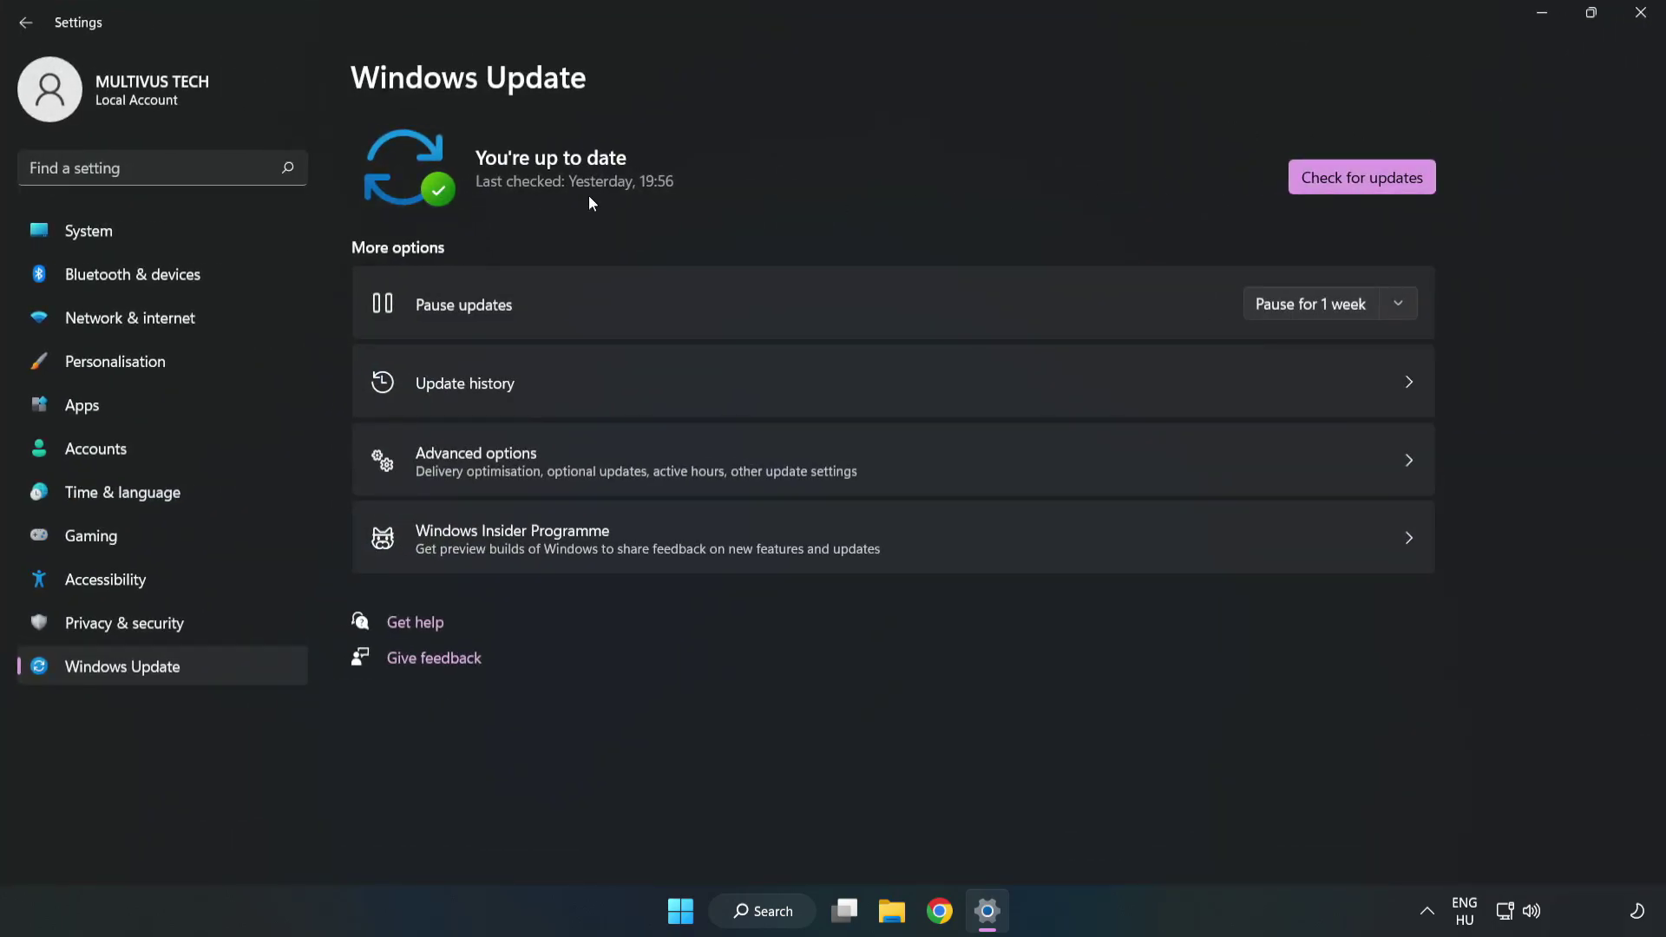
pyautogui.click(1368, 181)
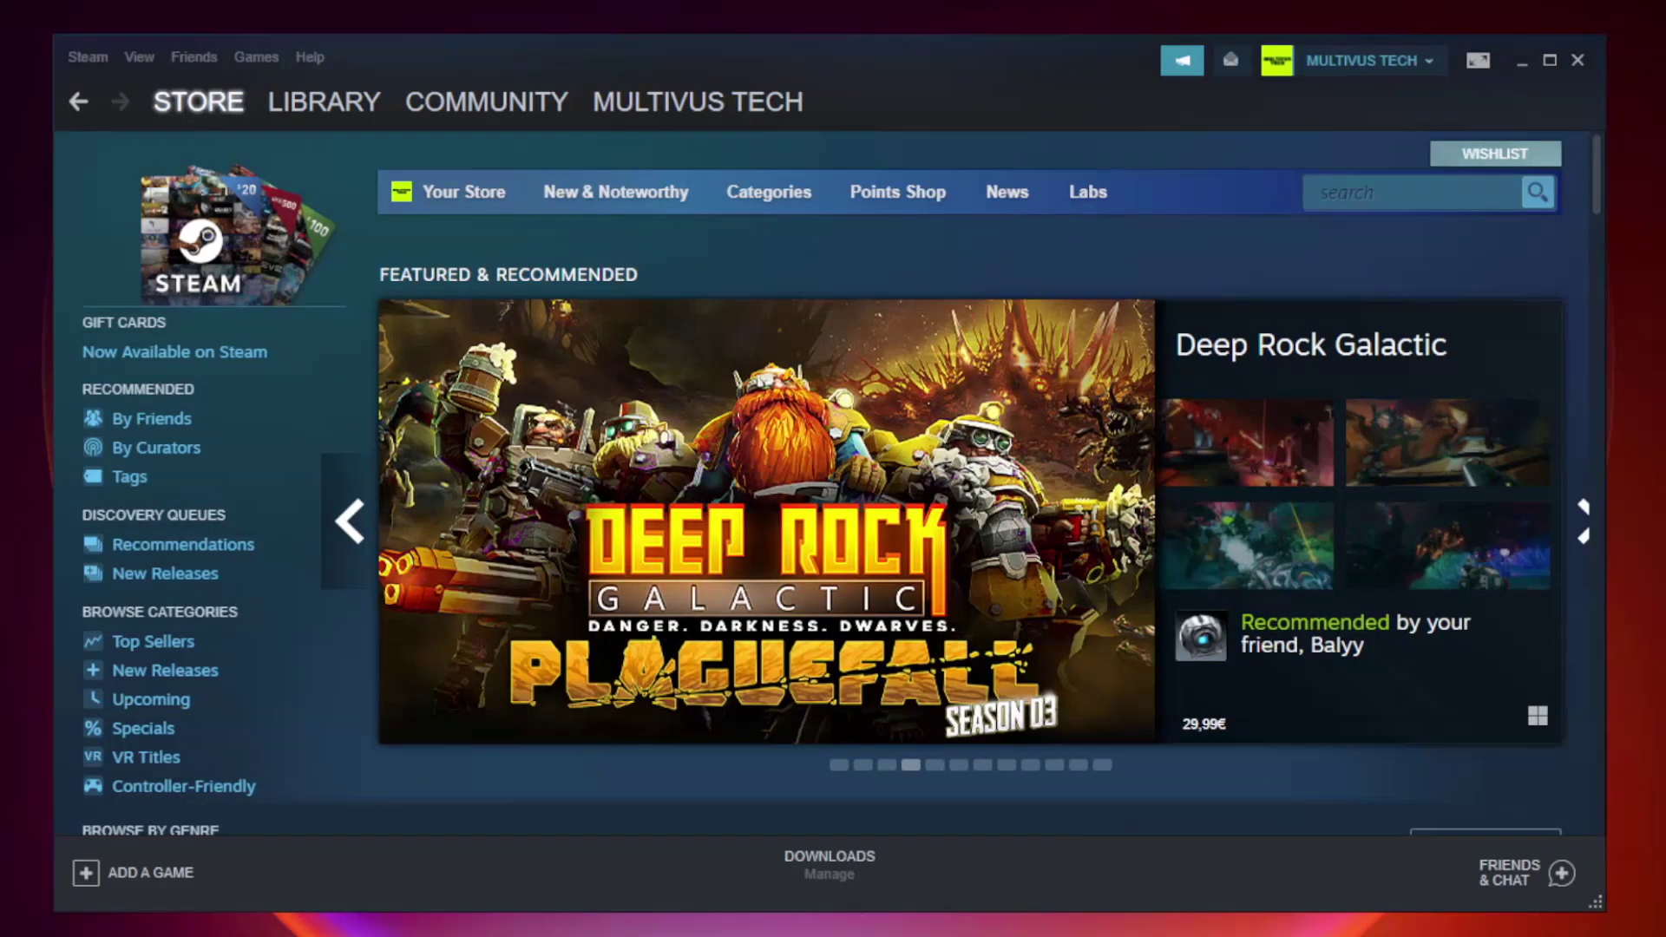
# - Go to the Steam library and bring up the options menu for YOUR NOT WORKING GAME
pyautogui.moveTo(363, 106)
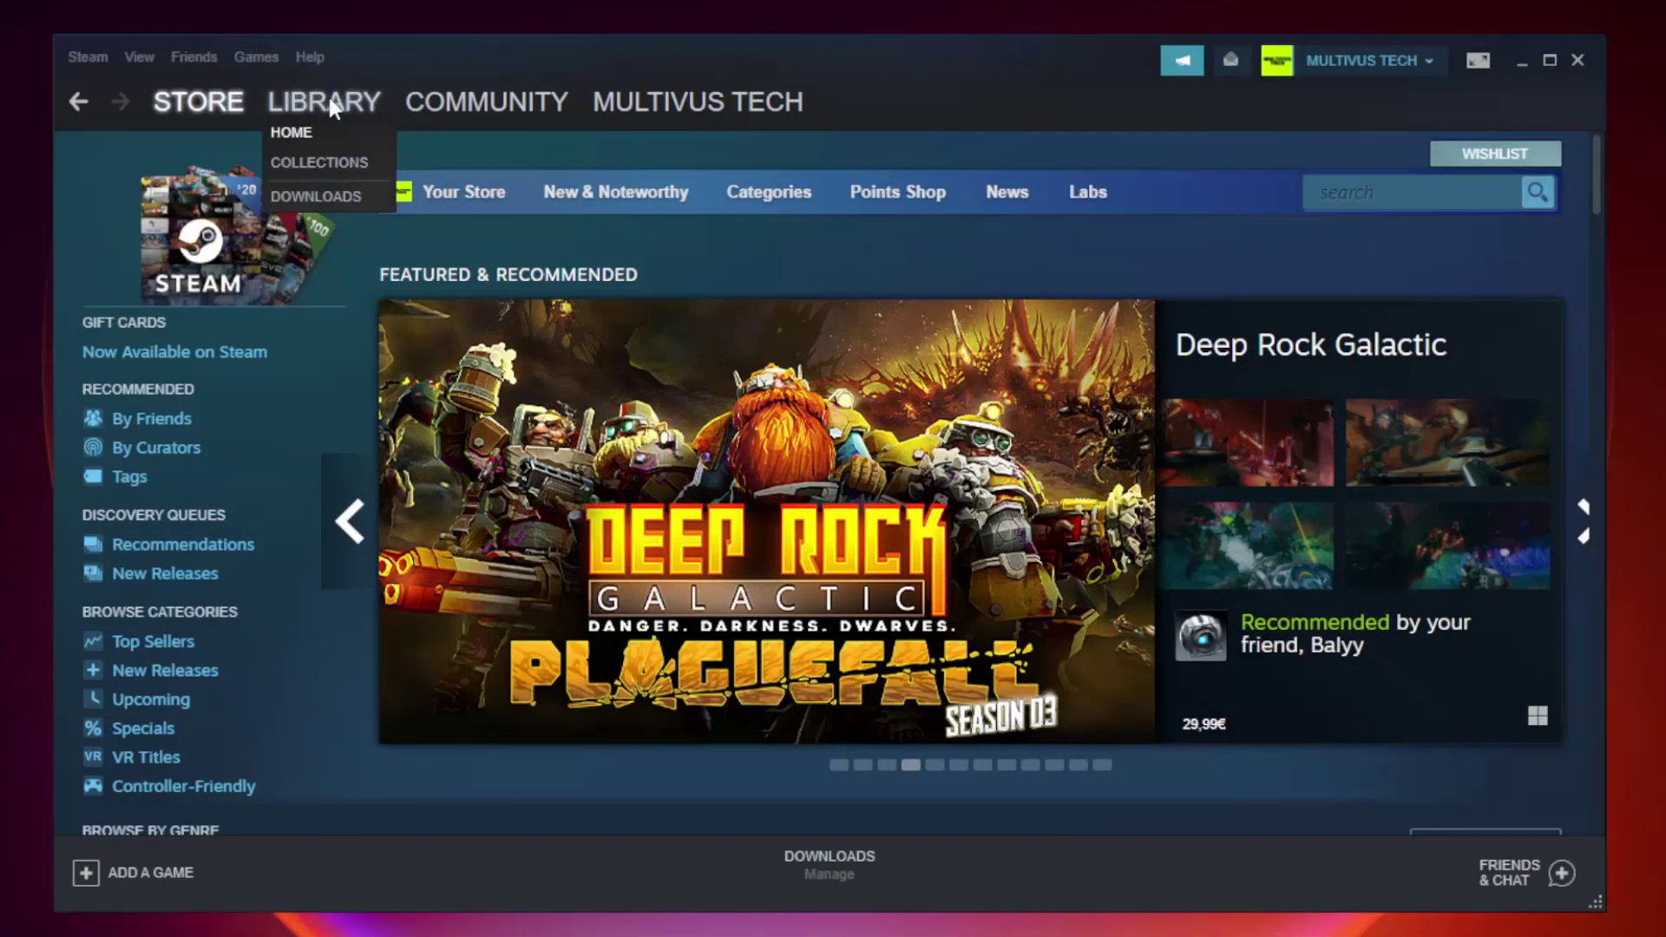
pyautogui.click(337, 111)
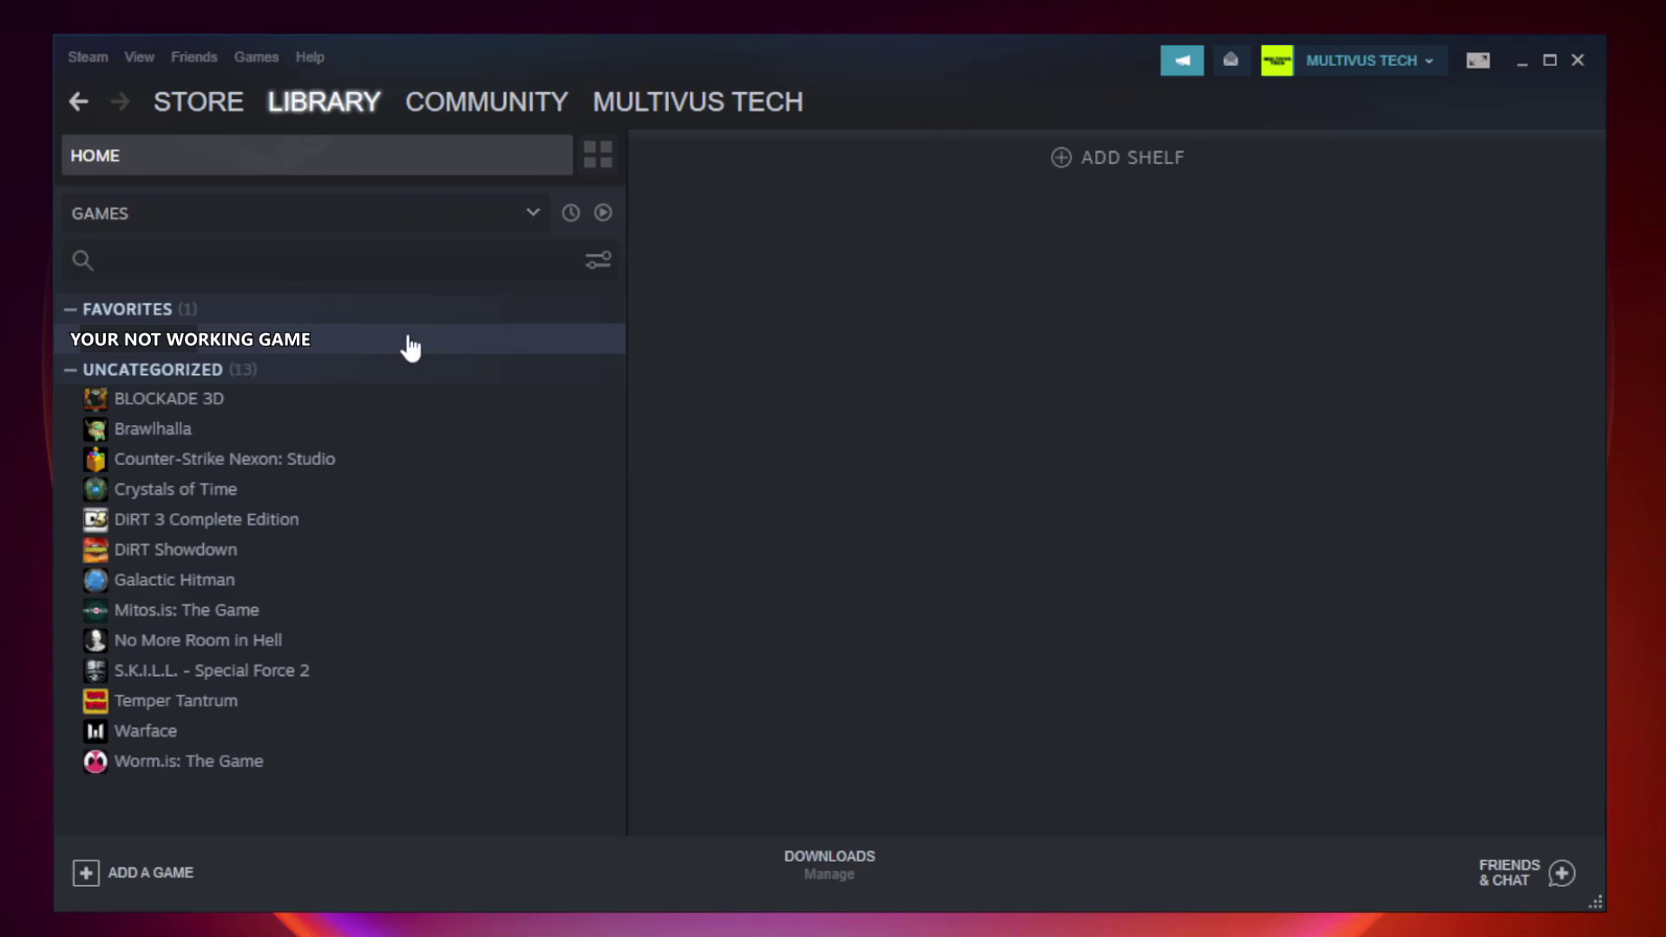
pyautogui.rightClick(361, 347)
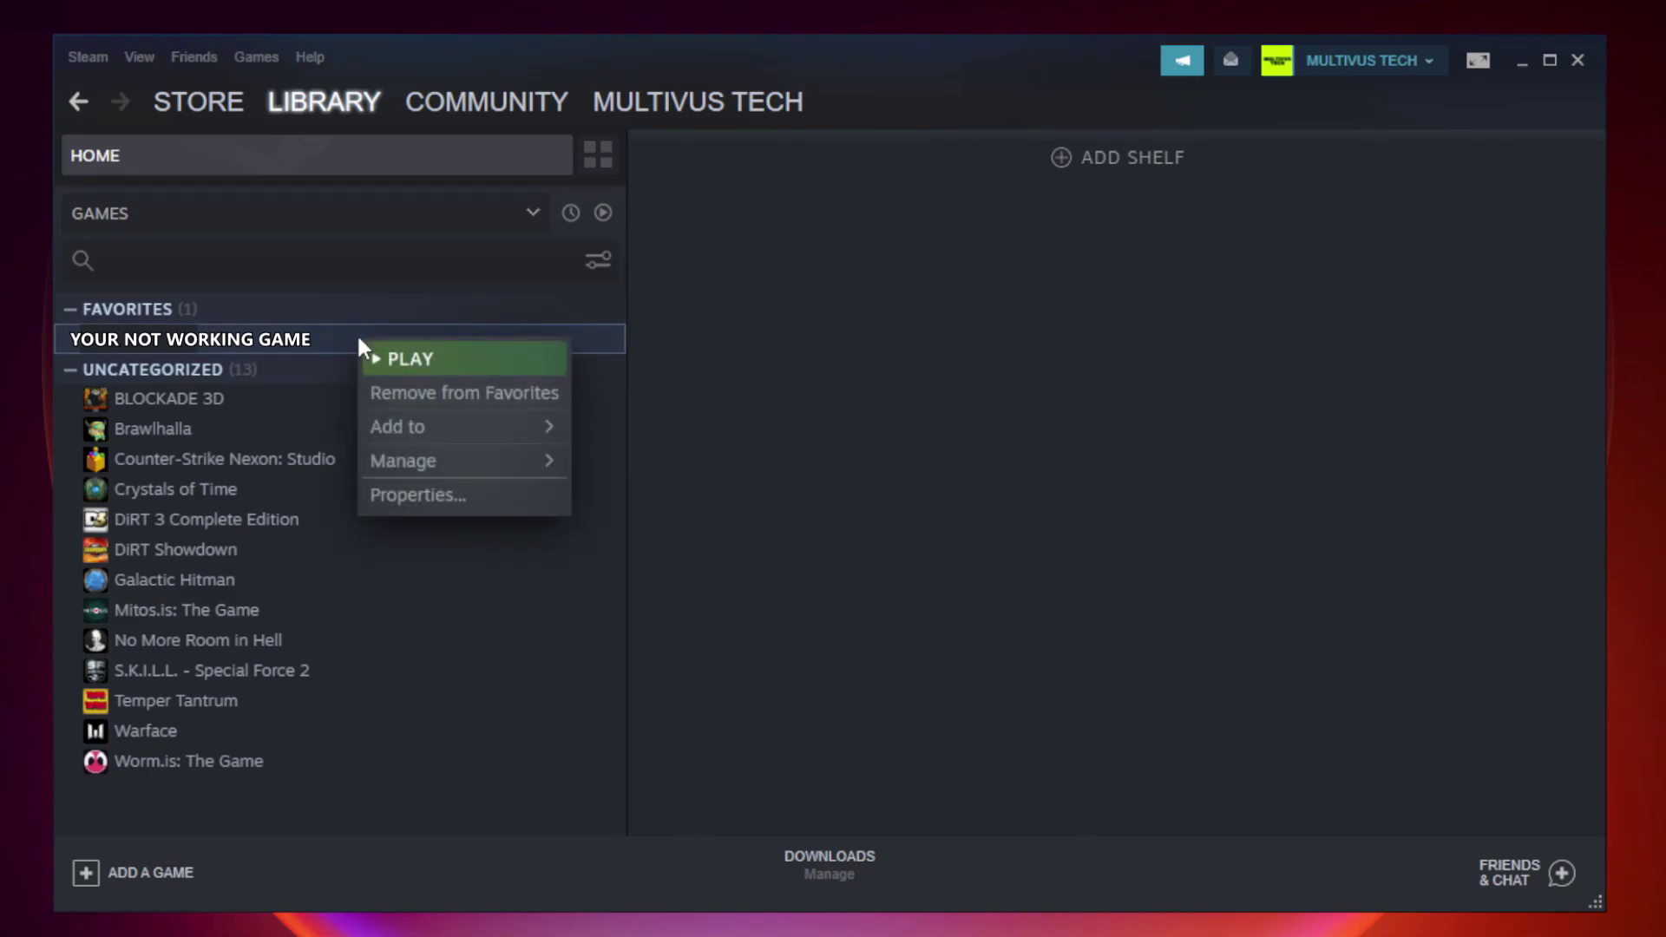
# - Verify the integrity of the game's local files from its Properties, validating all 9192 files
pyautogui.click(459, 493)
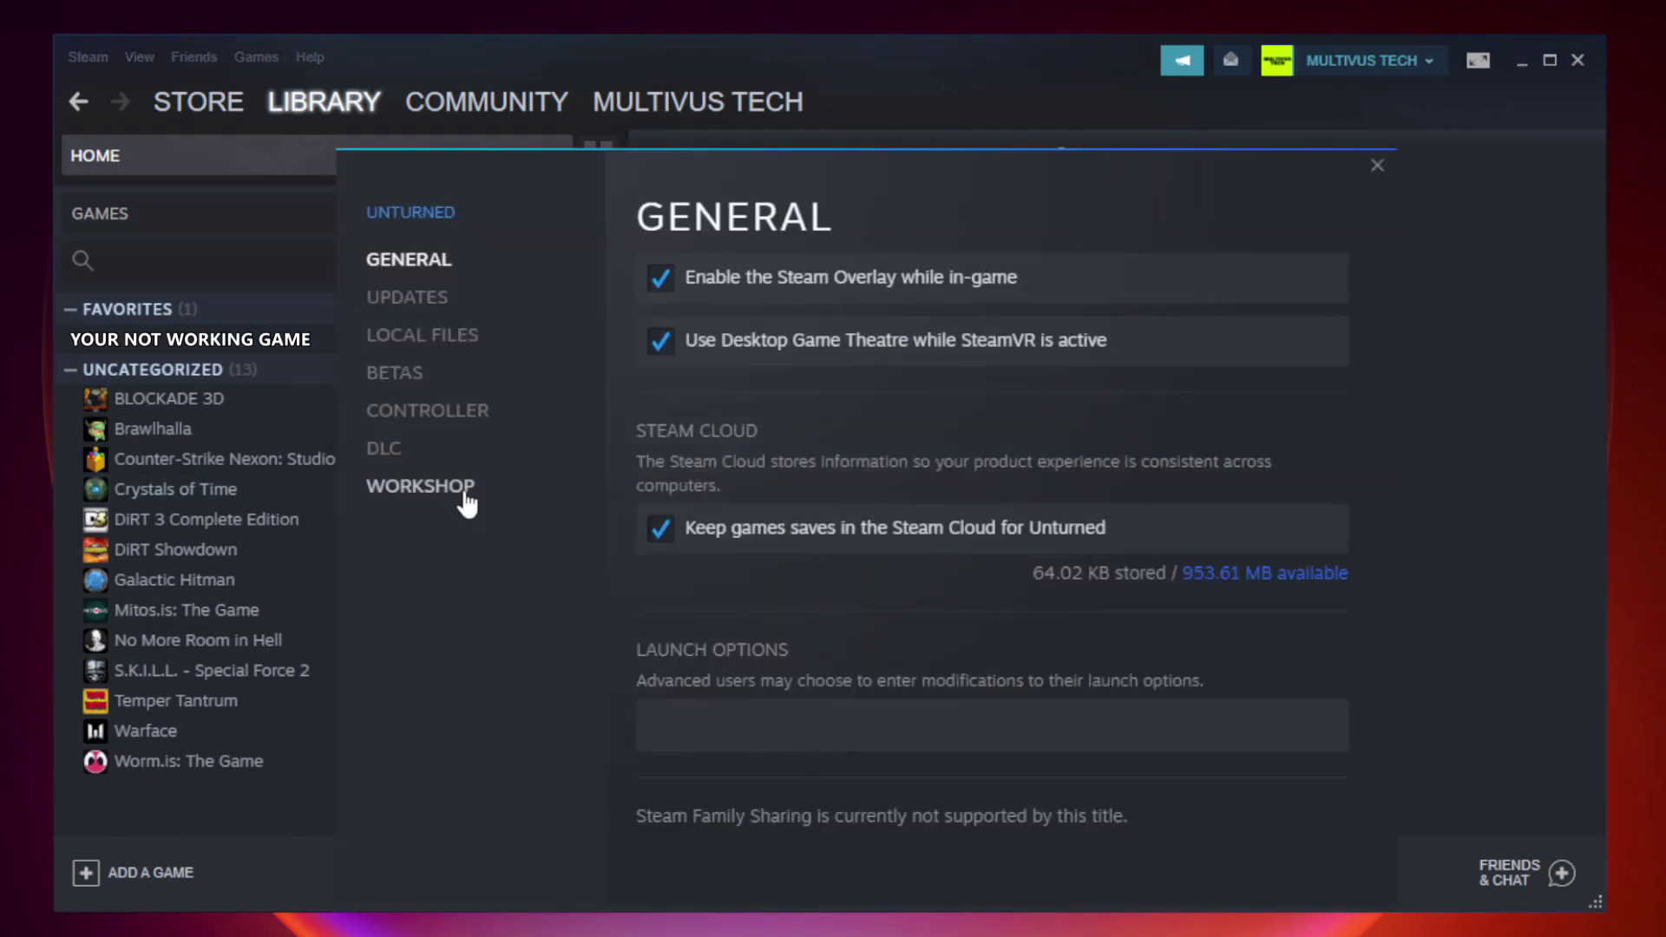
pyautogui.click(443, 345)
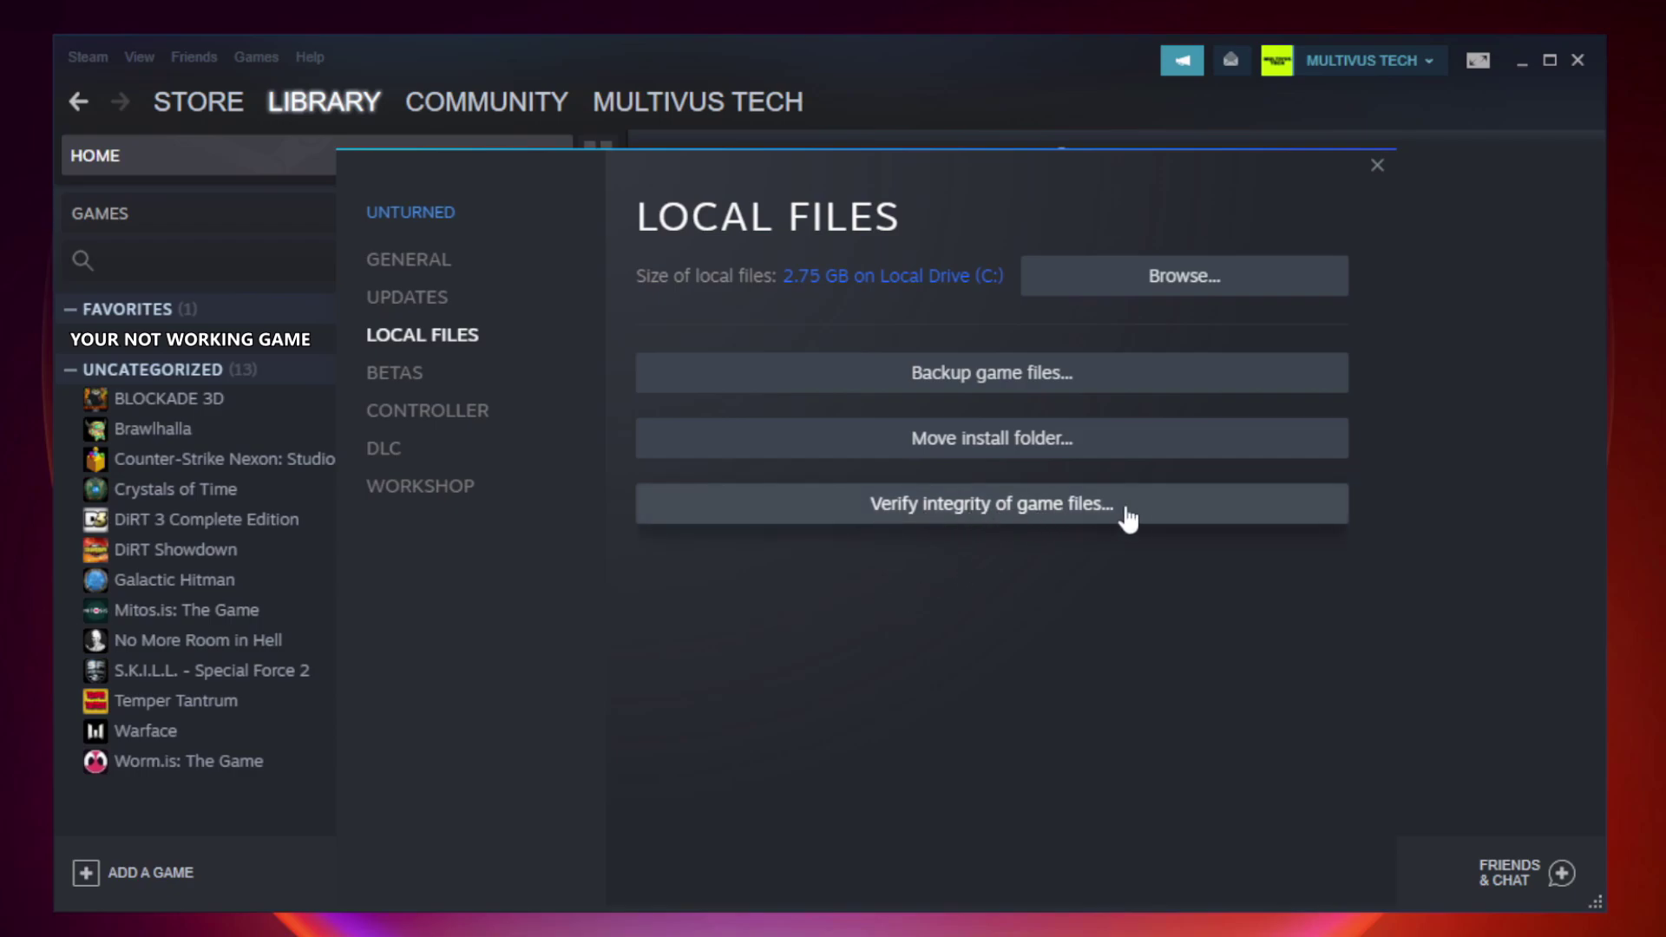
pyautogui.click(1009, 521)
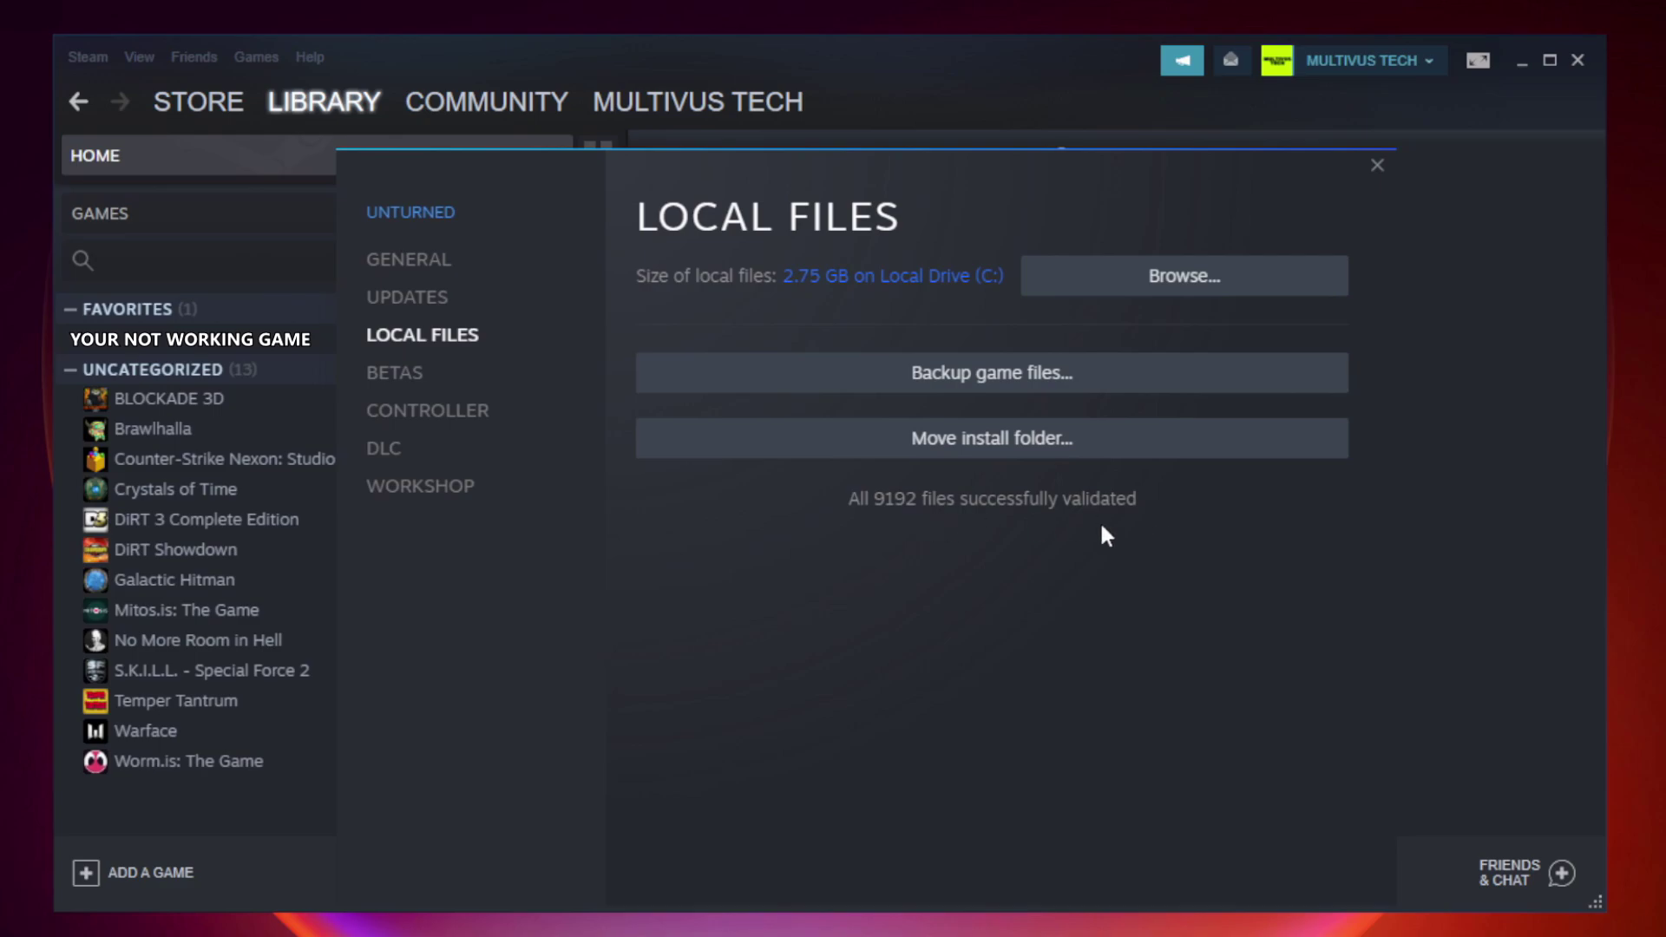
# - Open the game's install folder and bring up the YOUR NOT WORKING GAME shortcut's Properties dialog
pyautogui.click(1192, 300)
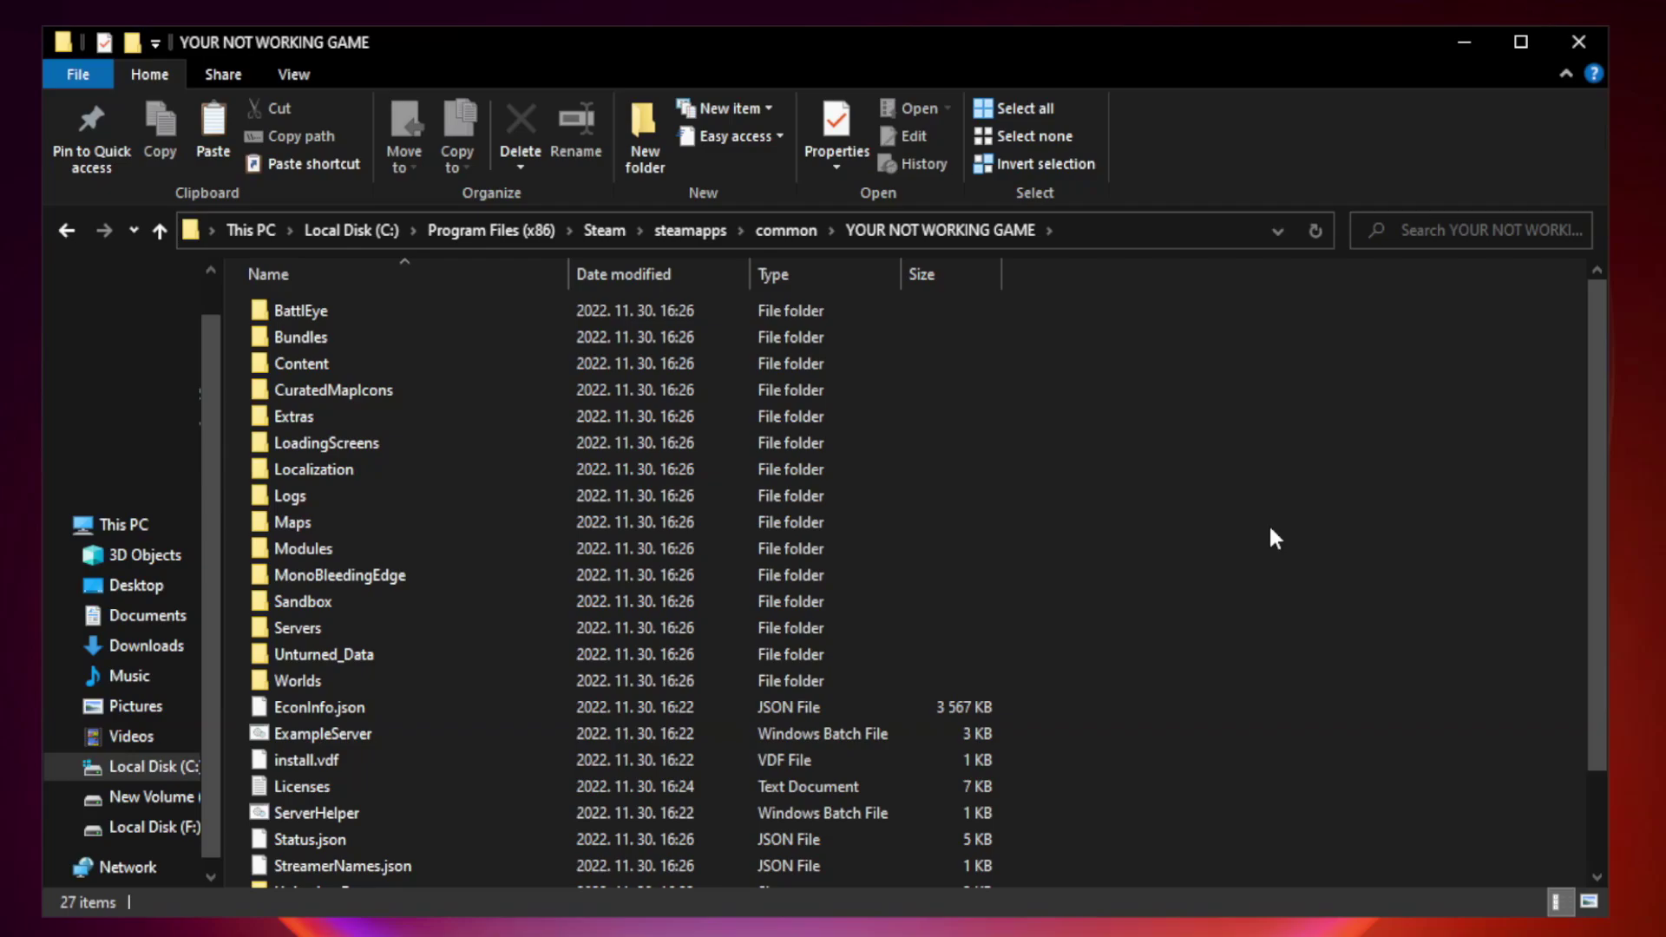
pyautogui.moveTo(1599, 454); pyautogui.dragTo(1602, 608)
pyautogui.click(750, 874)
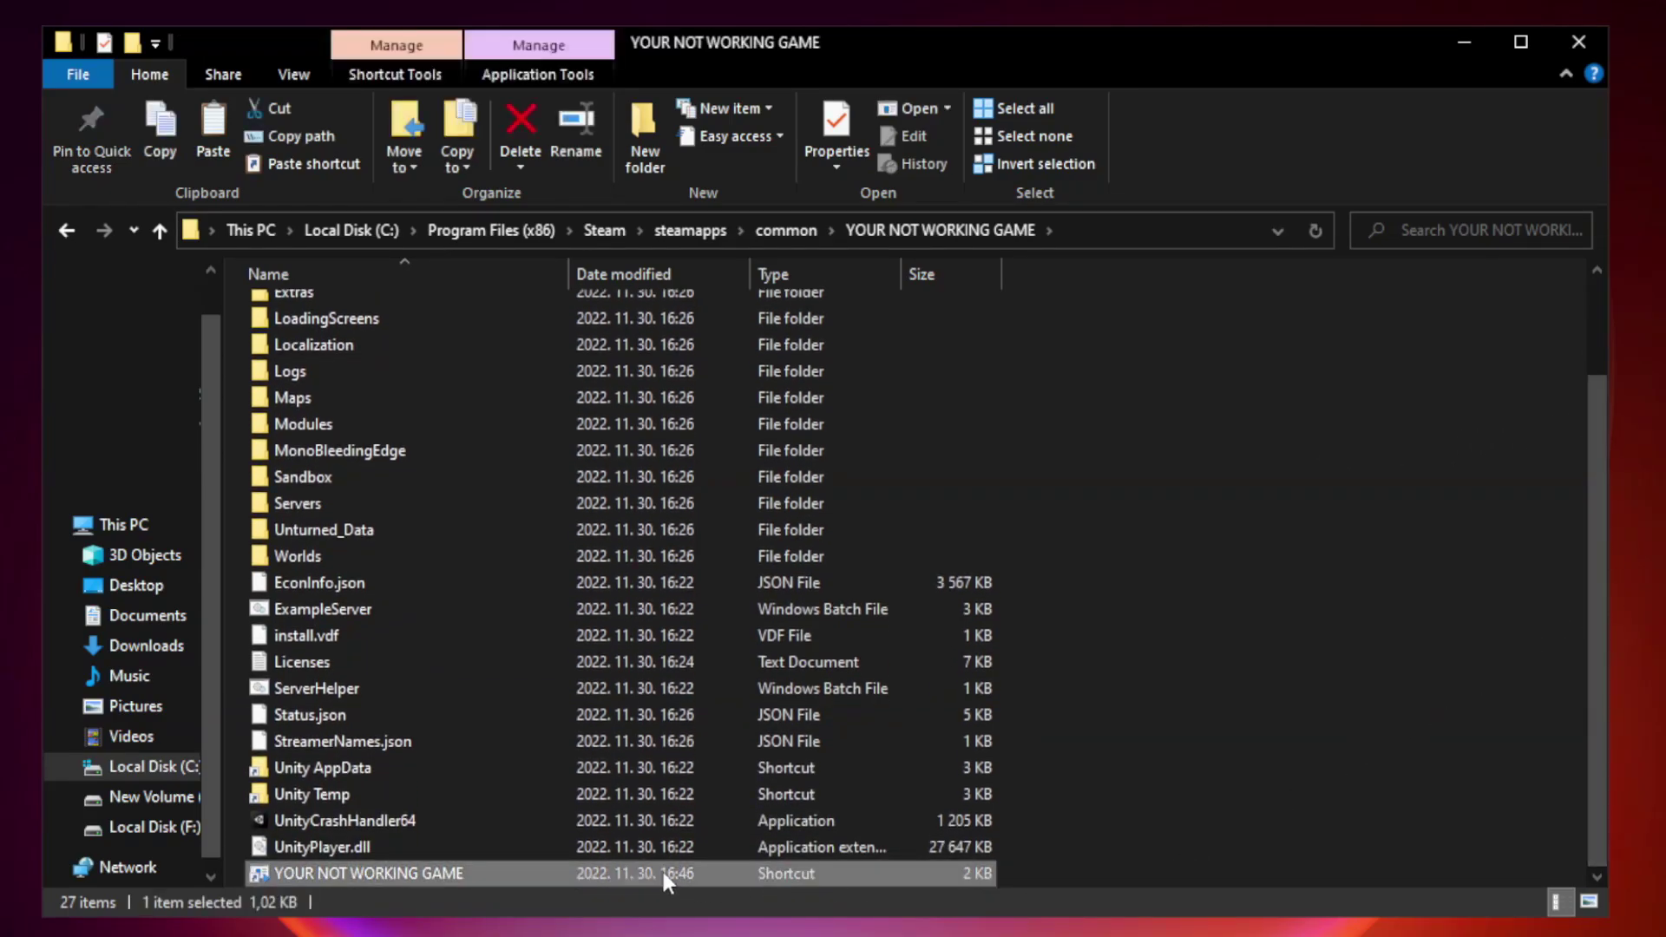
pyautogui.rightClick(565, 871)
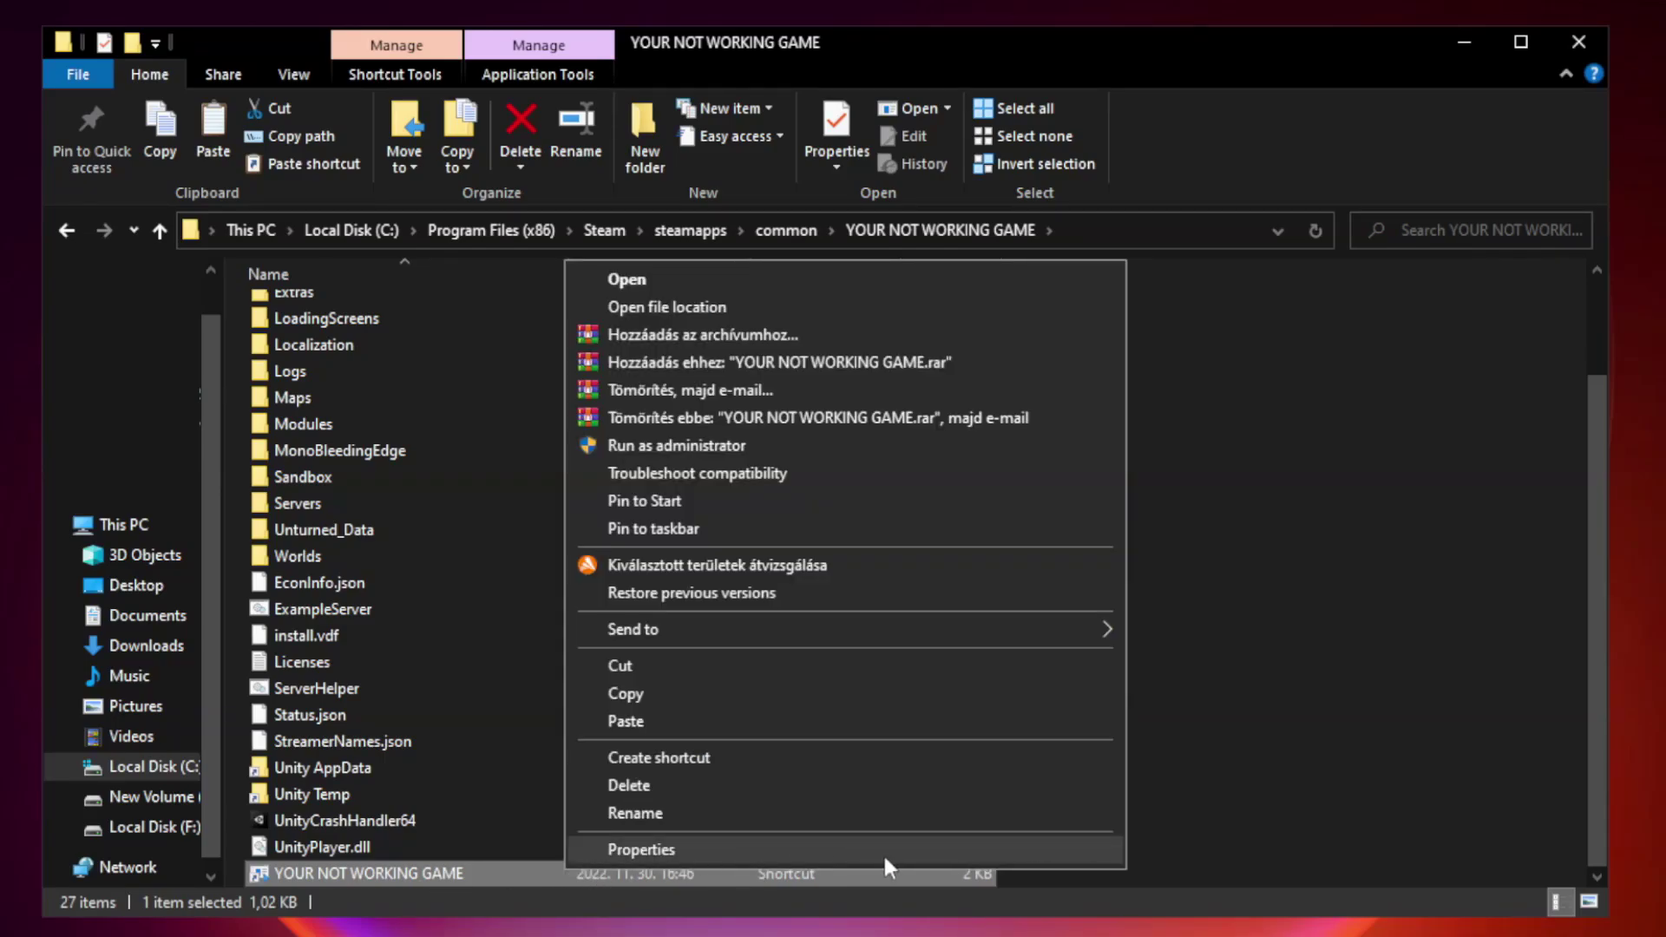
pyautogui.click(840, 856)
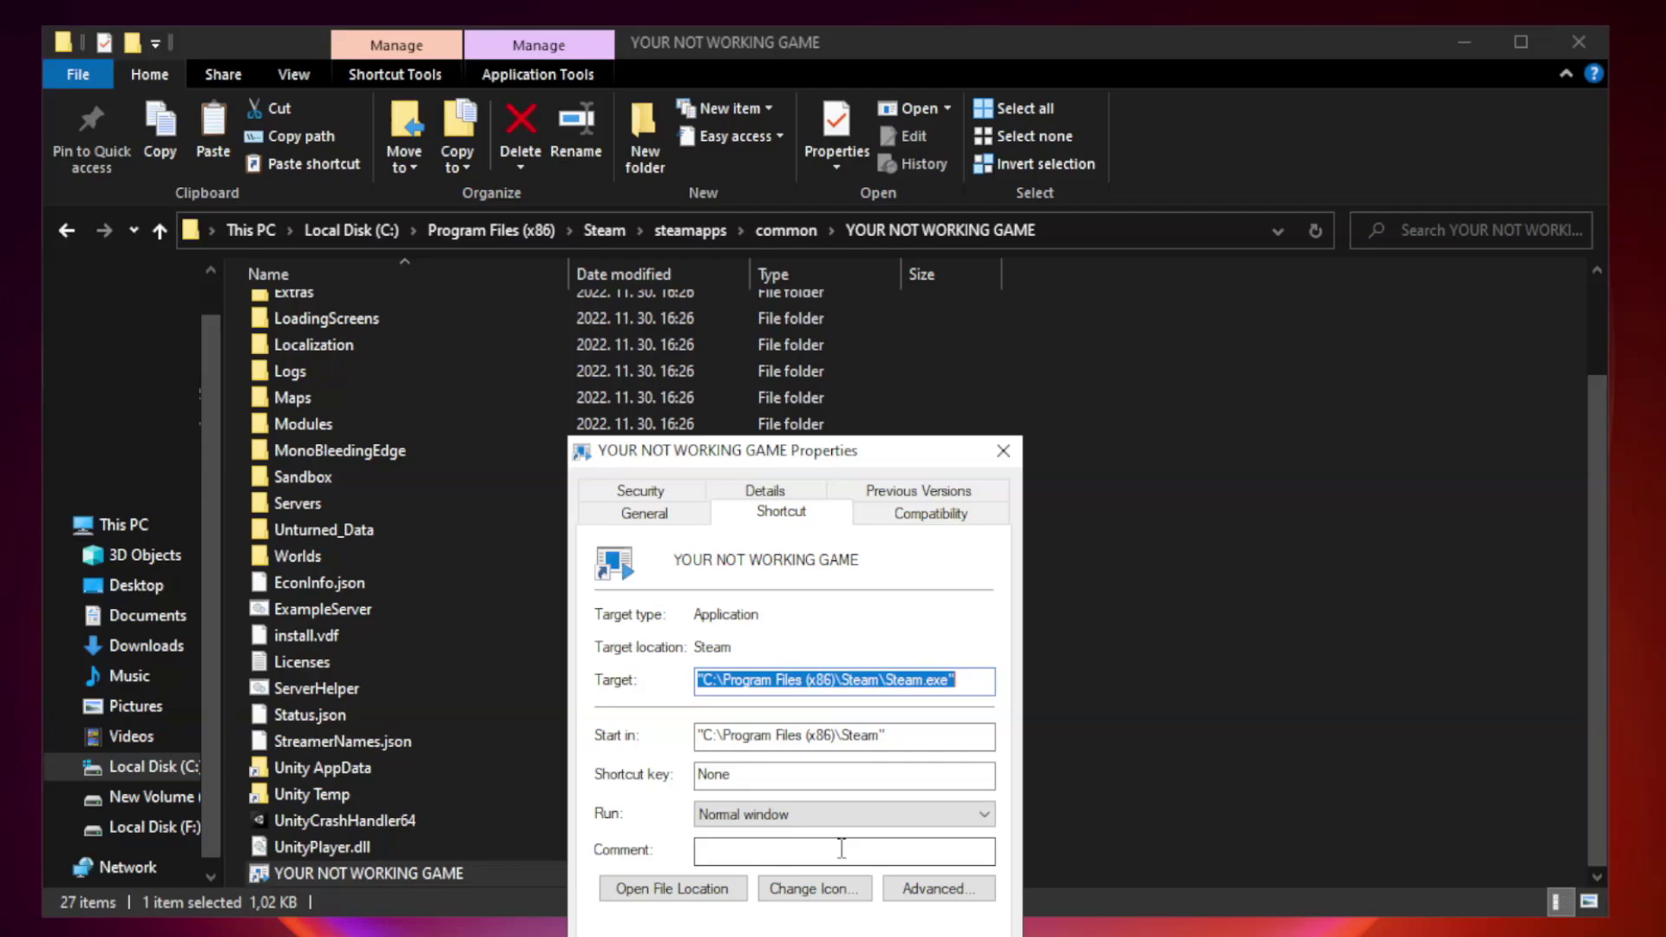
pyautogui.moveTo(828, 460); pyautogui.dragTo(831, 198)
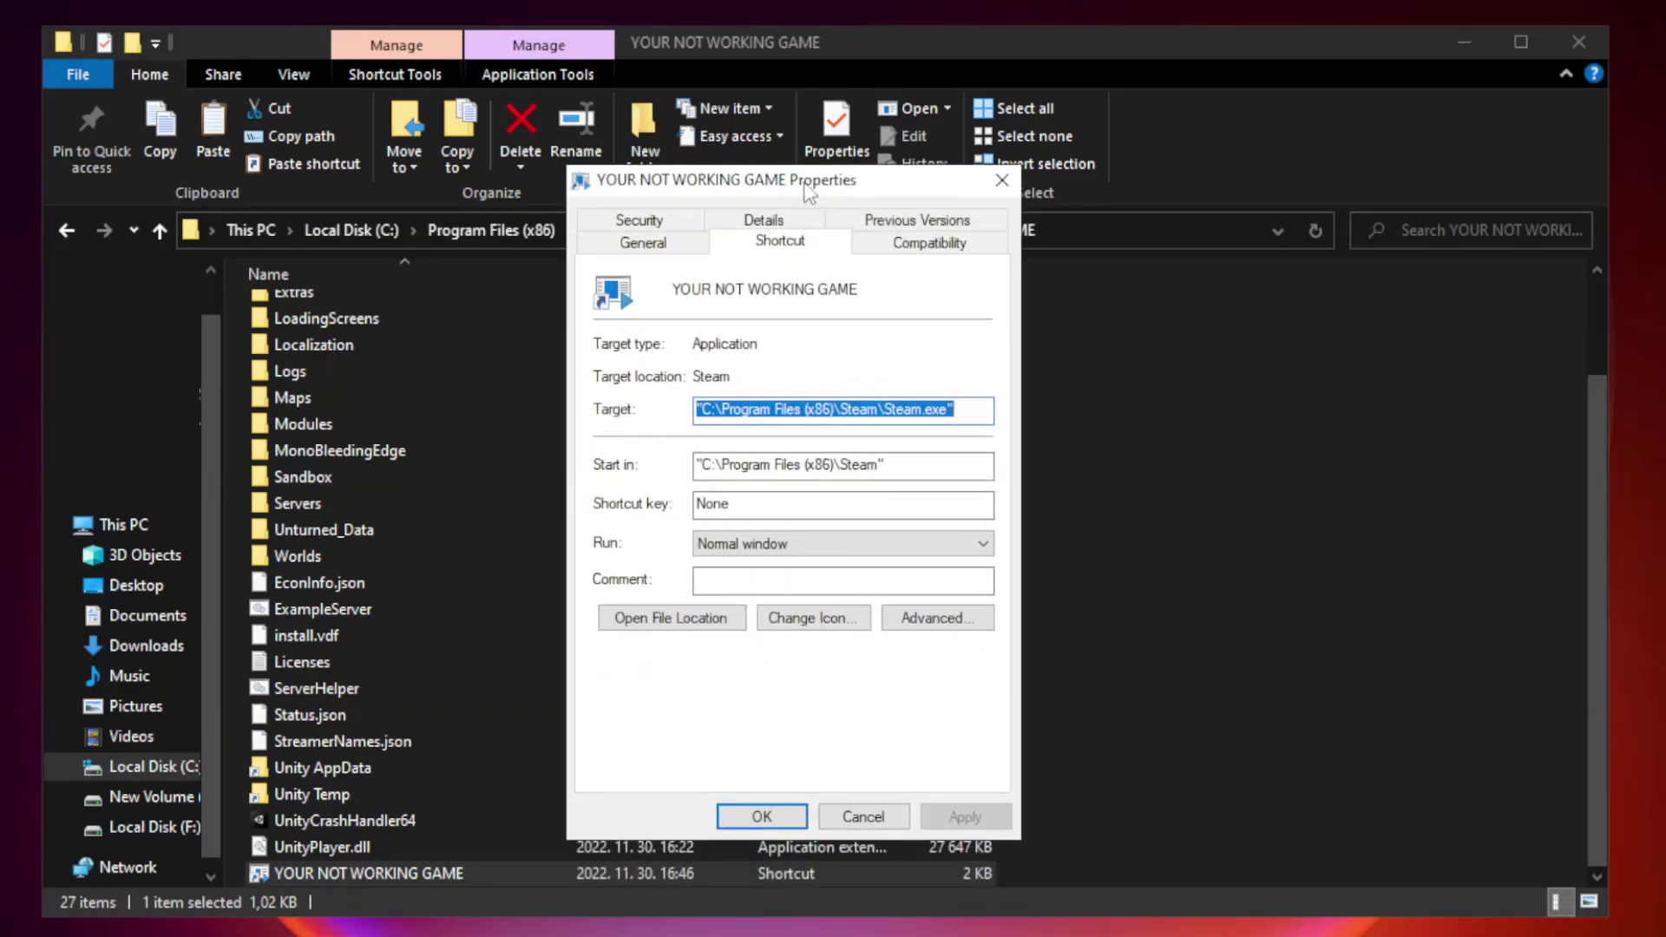
# - Set the shortcut to Windows 8 compatibility mode, fullscreen optimizations disabled, run as administrator, and apply
pyautogui.click(927, 250)
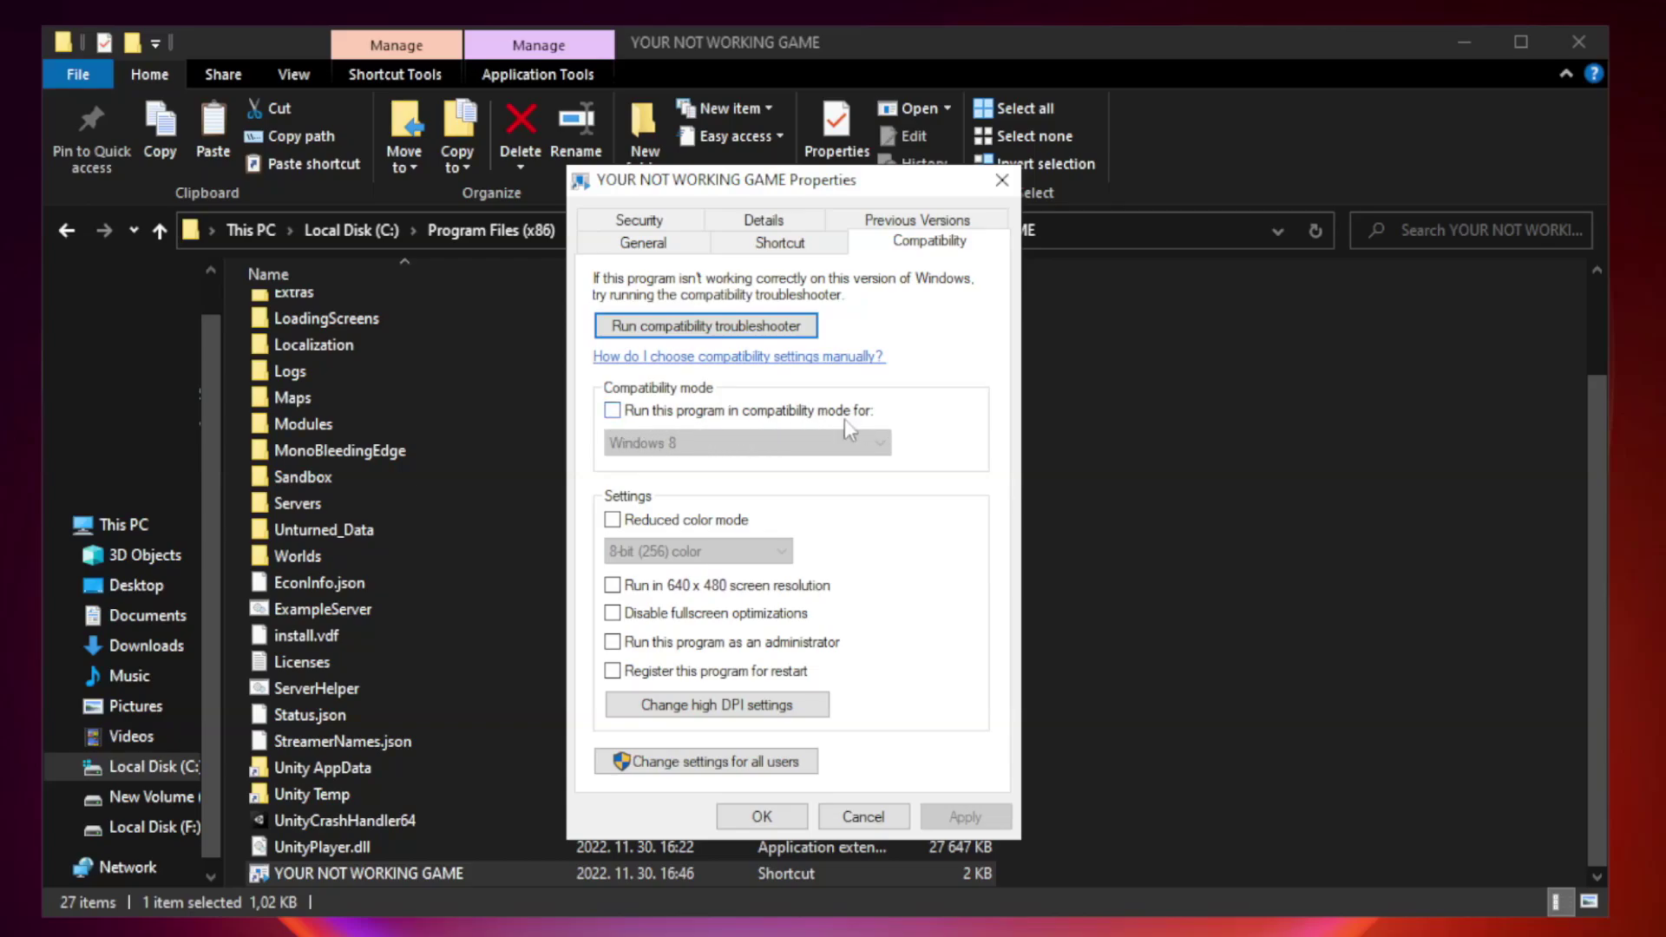
pyautogui.click(659, 410)
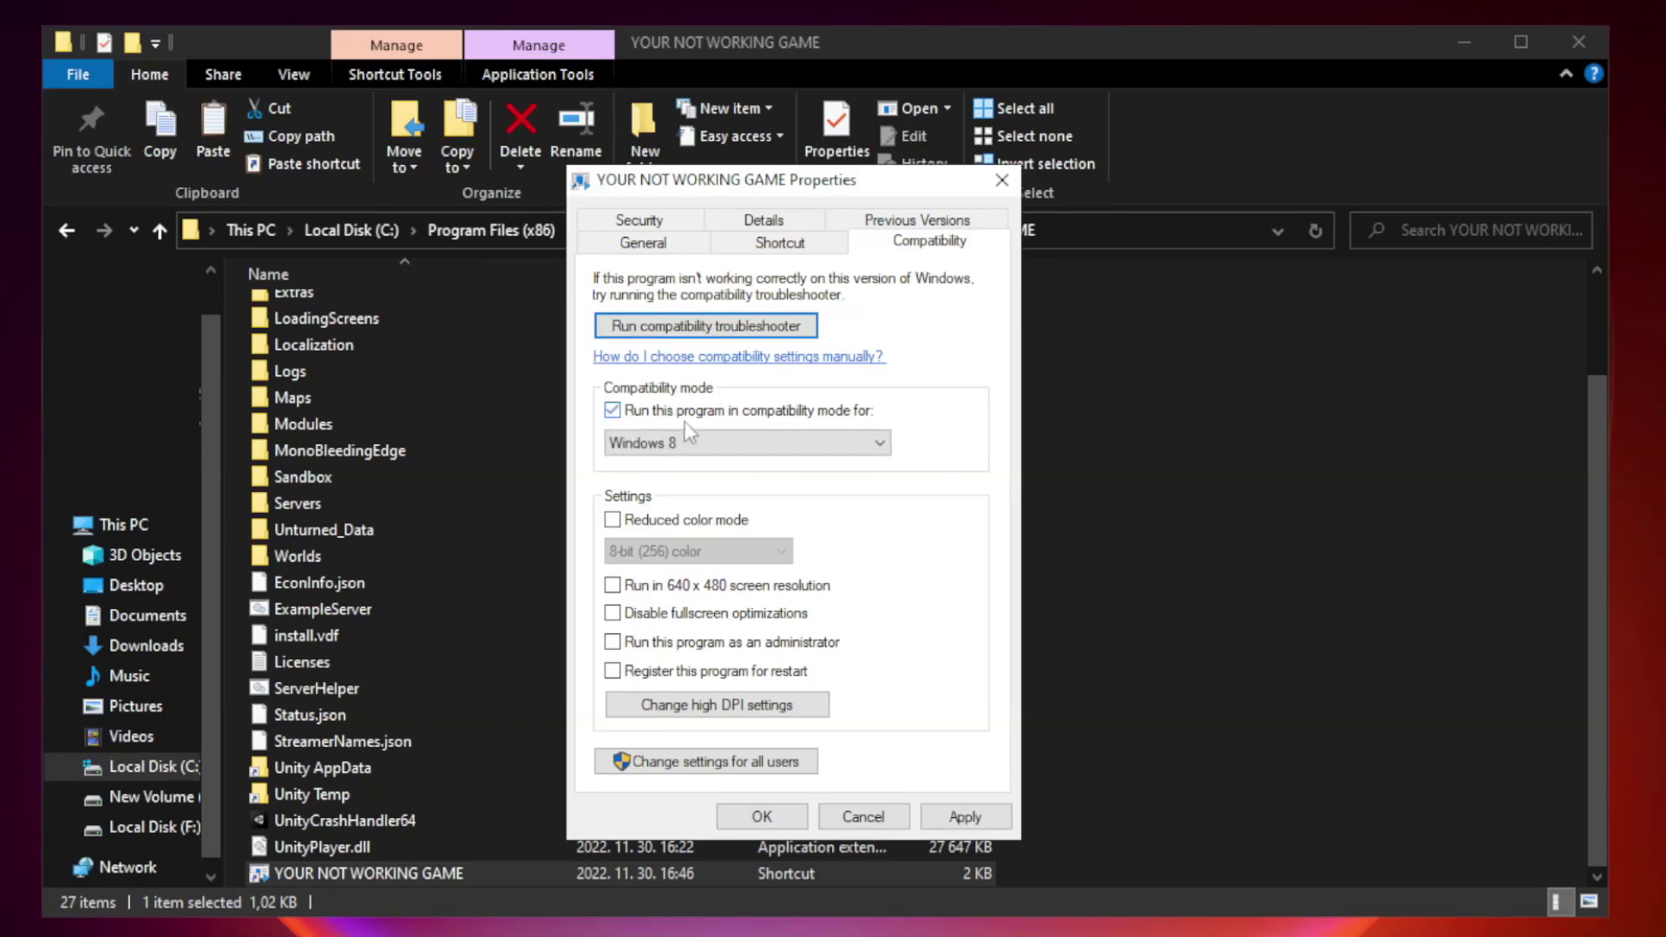
pyautogui.click(742, 444)
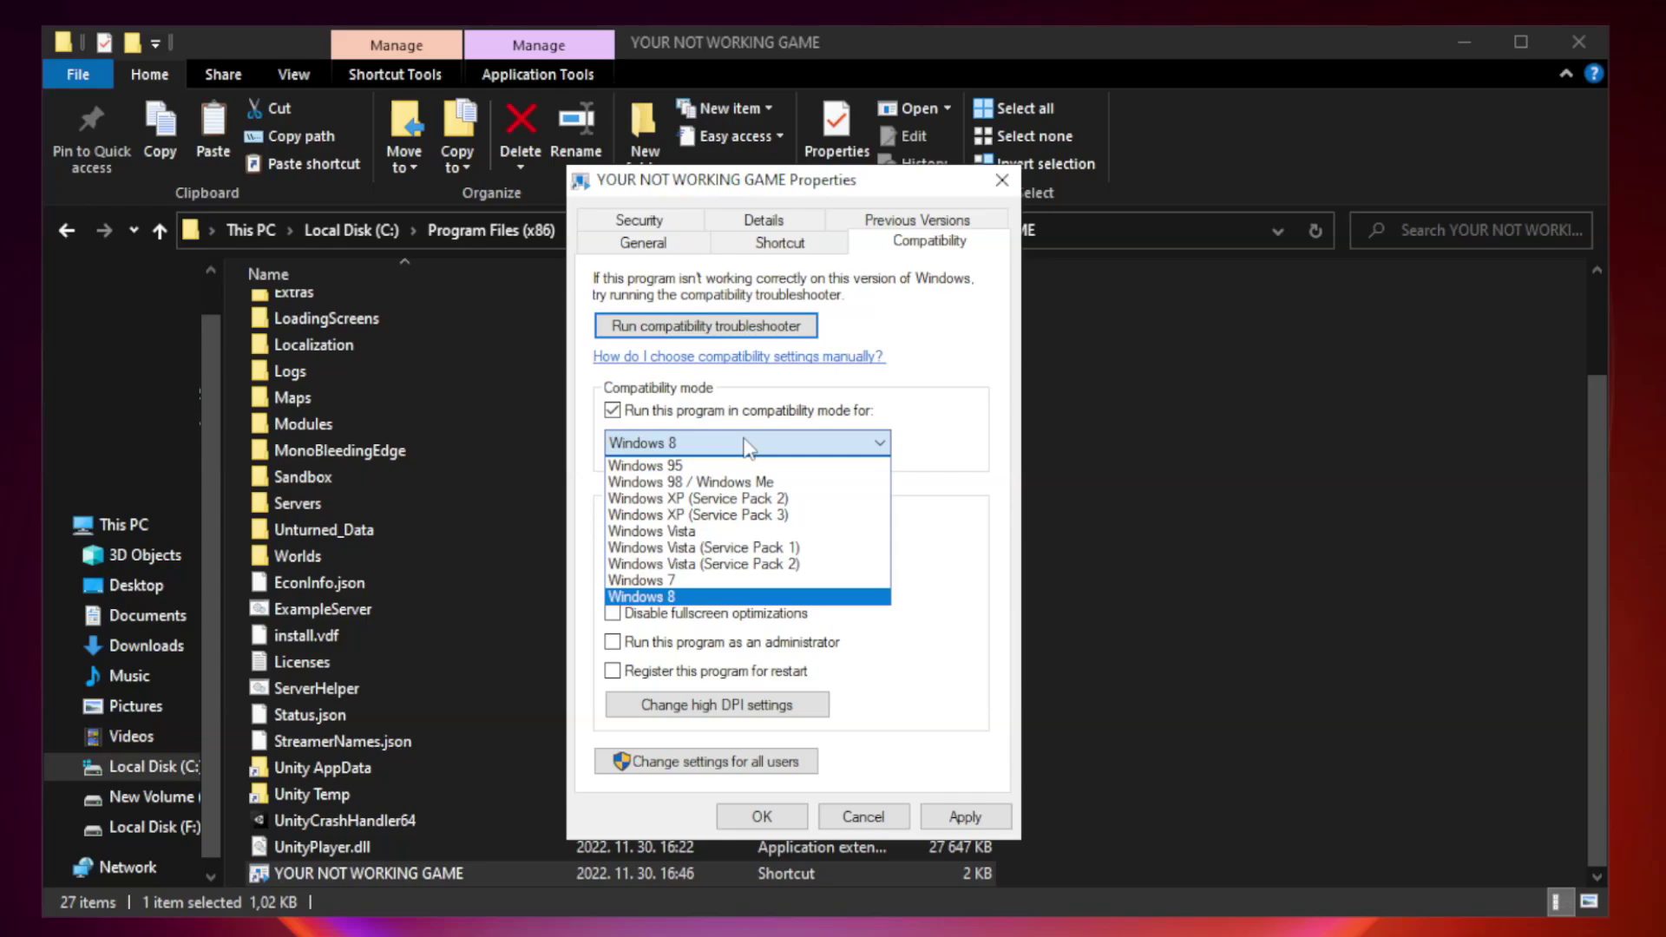
pyautogui.click(705, 599)
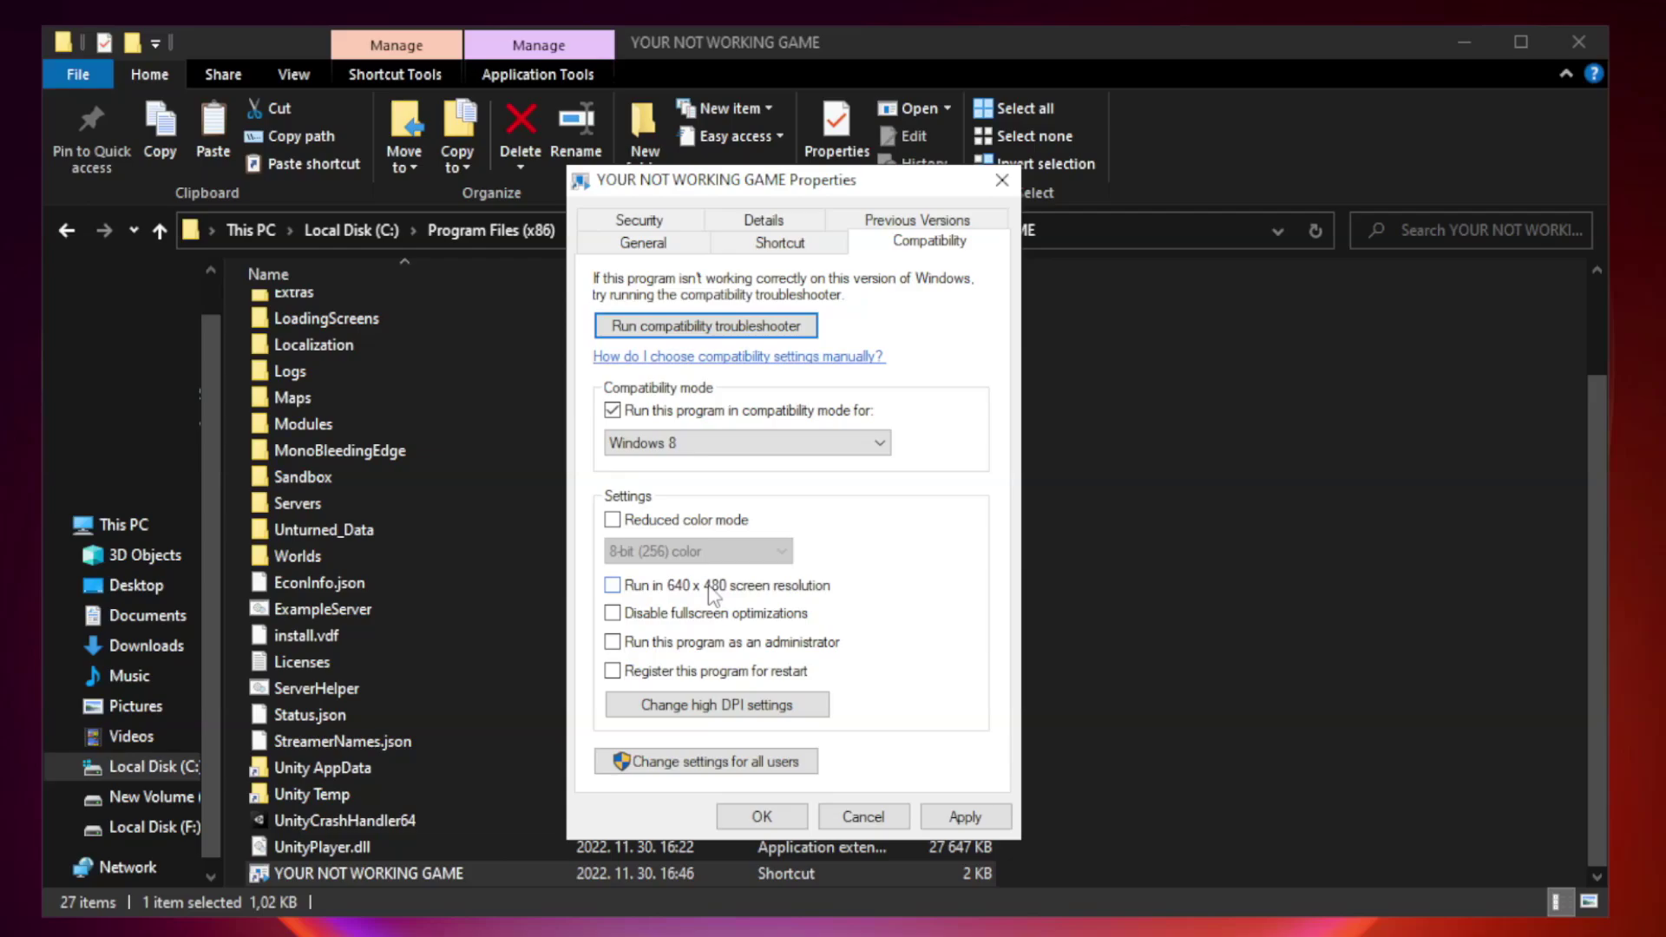
pyautogui.click(653, 620)
pyautogui.click(654, 648)
pyautogui.click(977, 820)
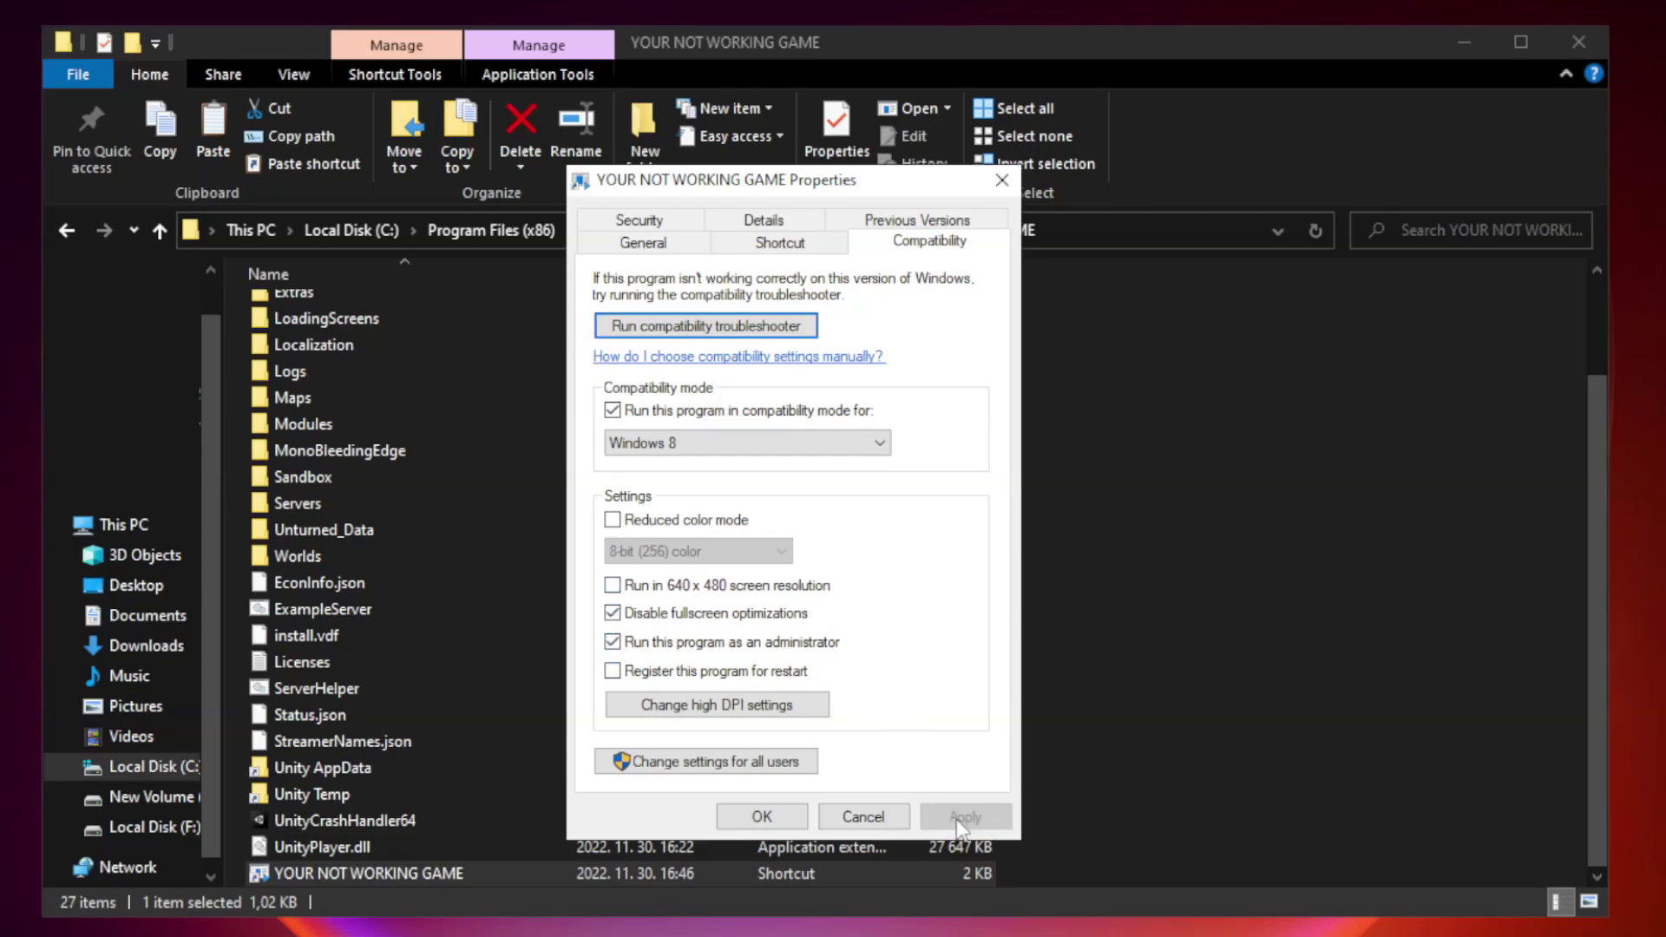
pyautogui.click(761, 816)
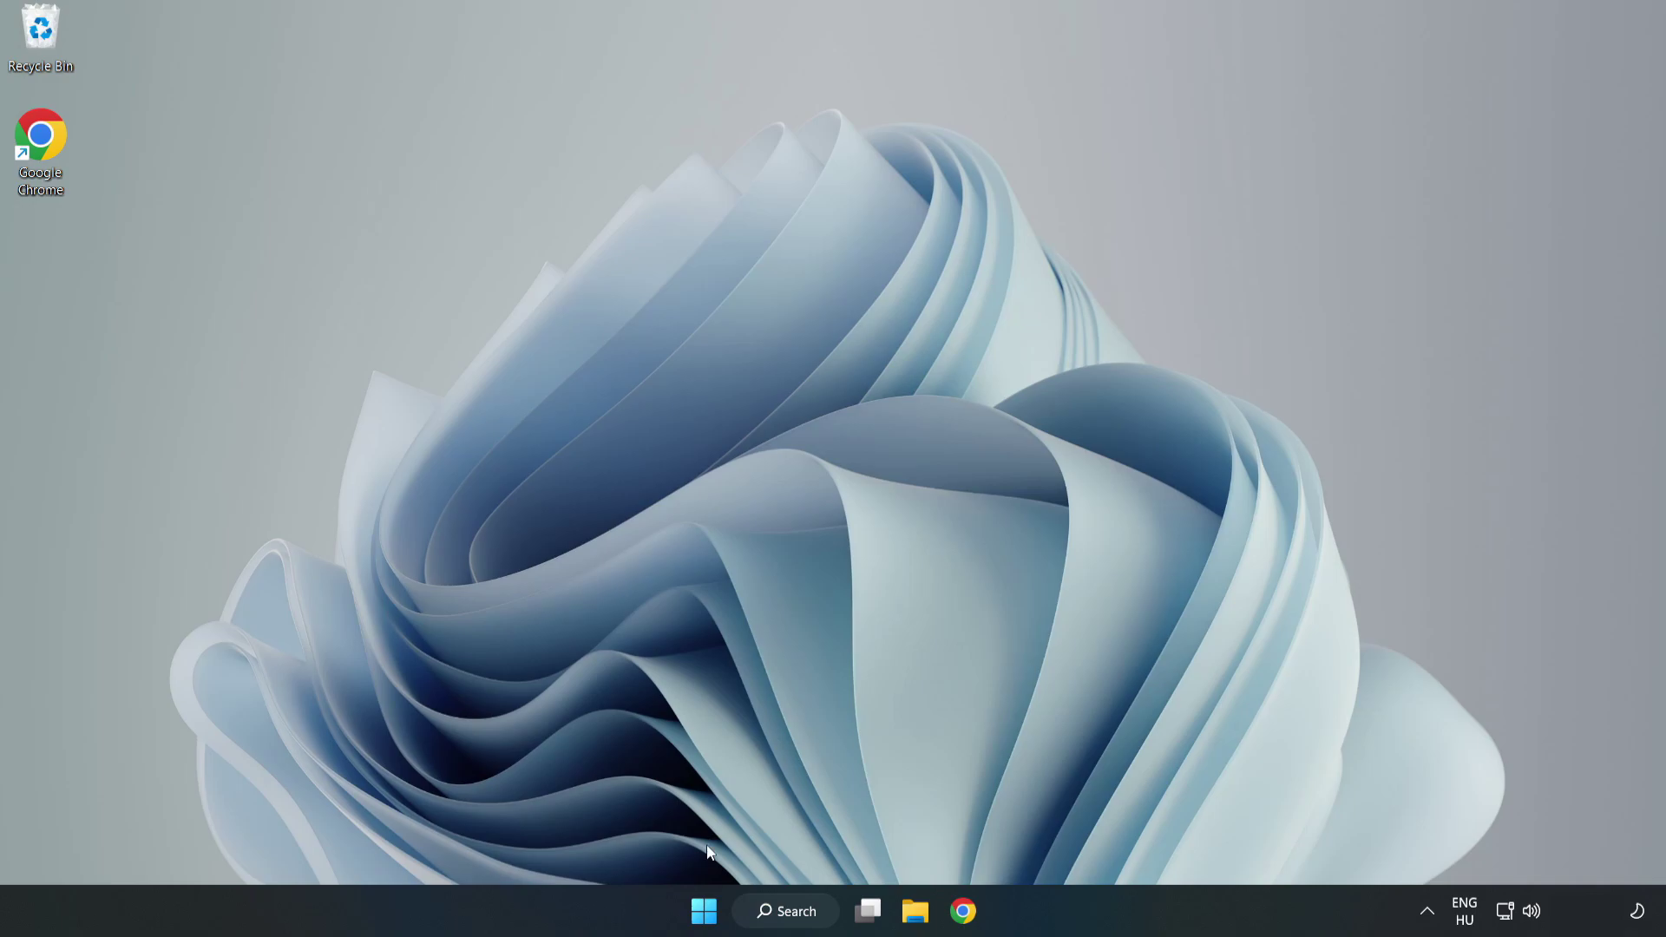
# - Launch Task Manager from the Start button's quick-link menu
pyautogui.rightClick(707, 916)
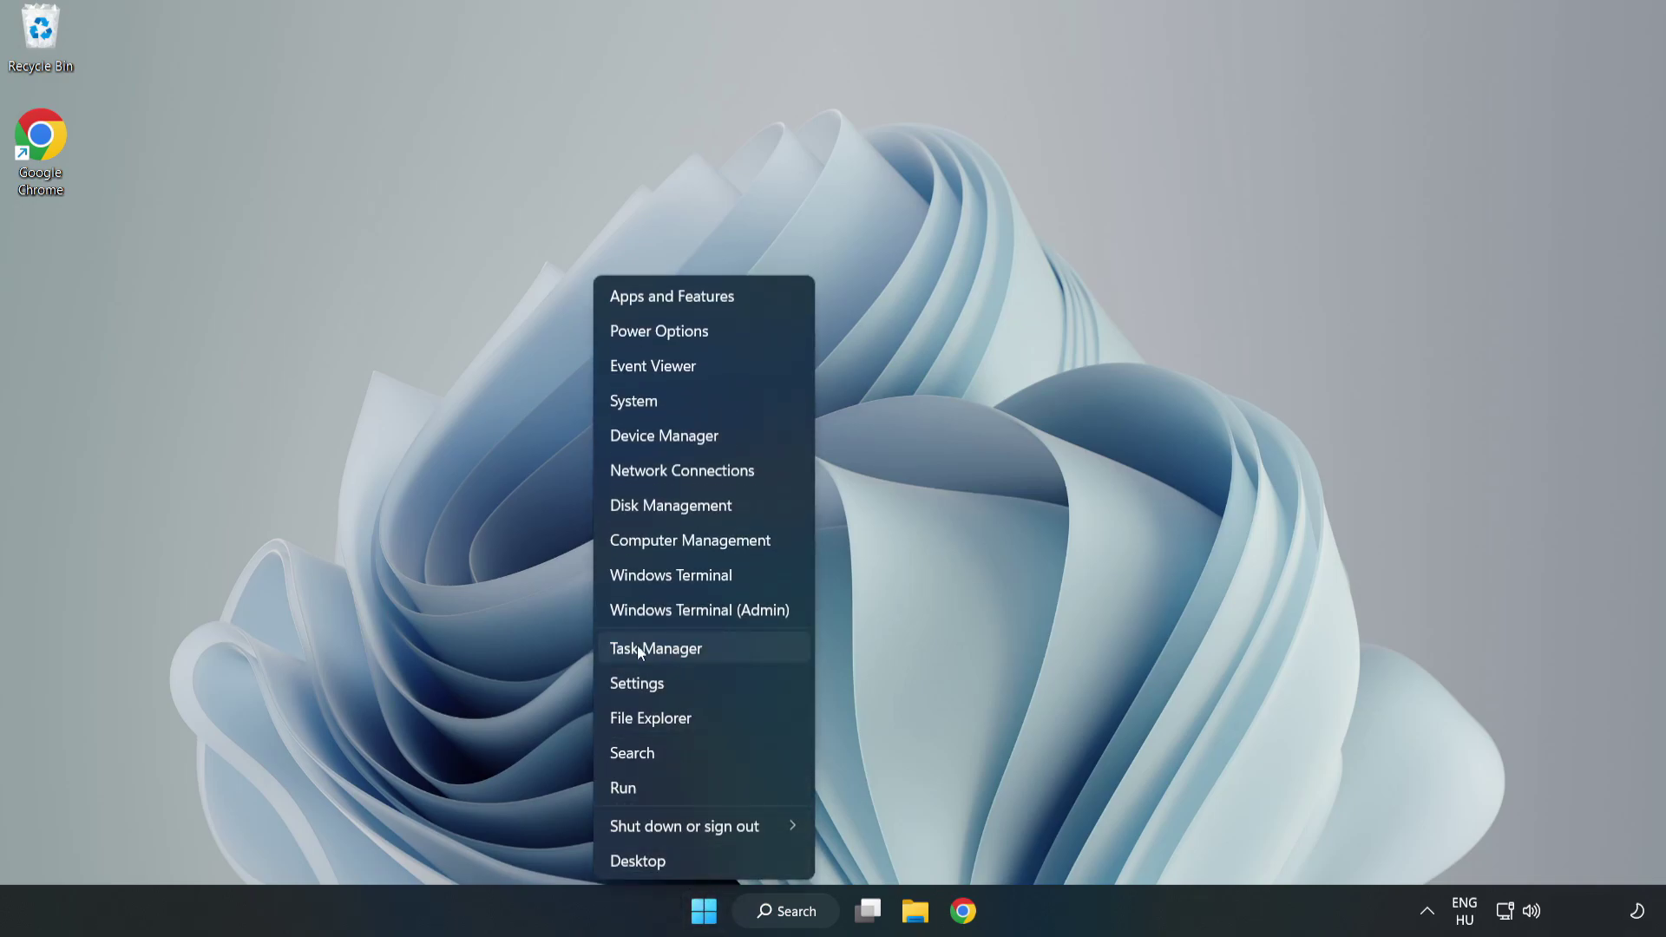
pyautogui.click(701, 650)
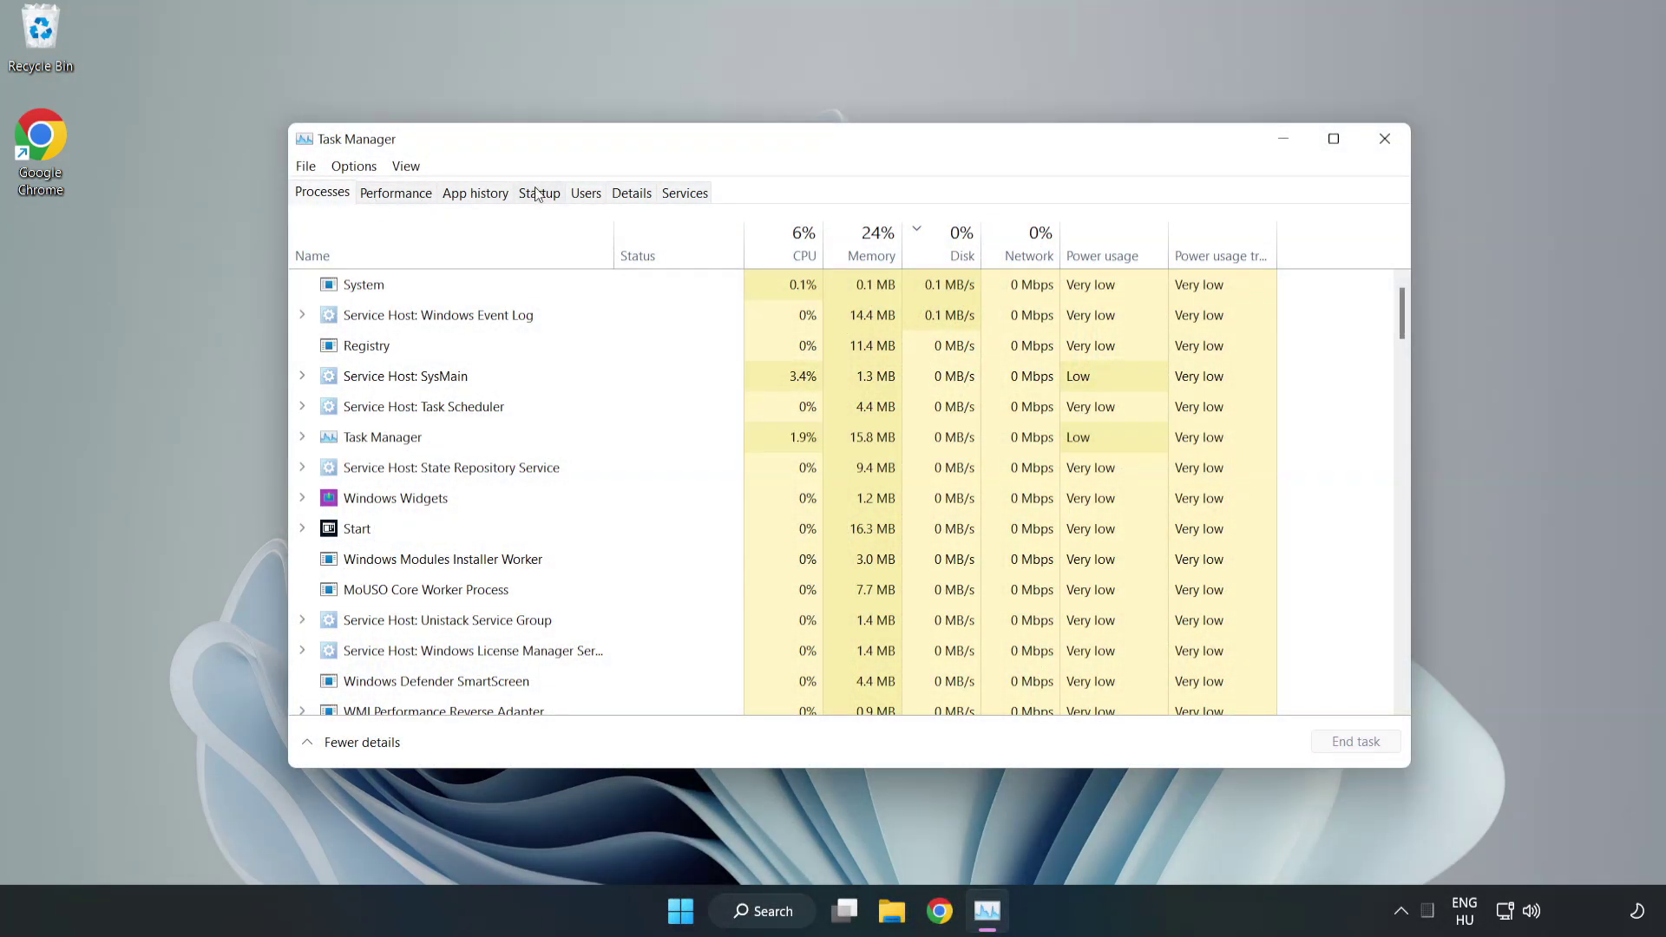
# - Disable Cortana, Microsoft Edge, Microsoft Teams and Phone Link as startup apps, then close Task Manager
pyautogui.click(542, 198)
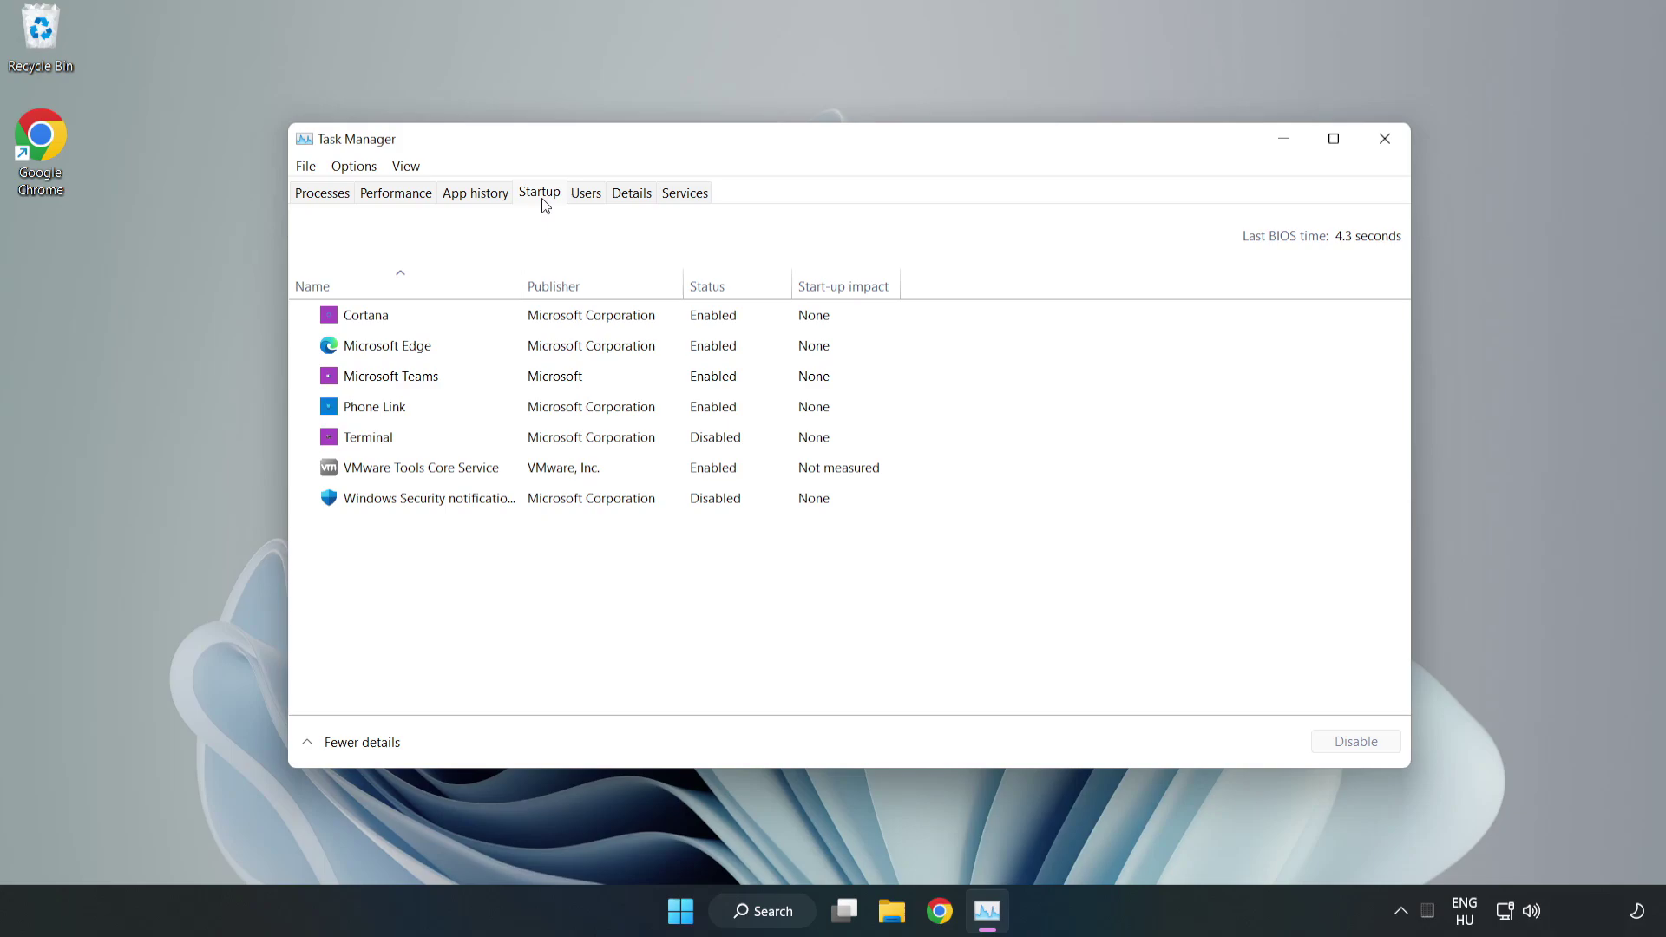
pyautogui.click(577, 326)
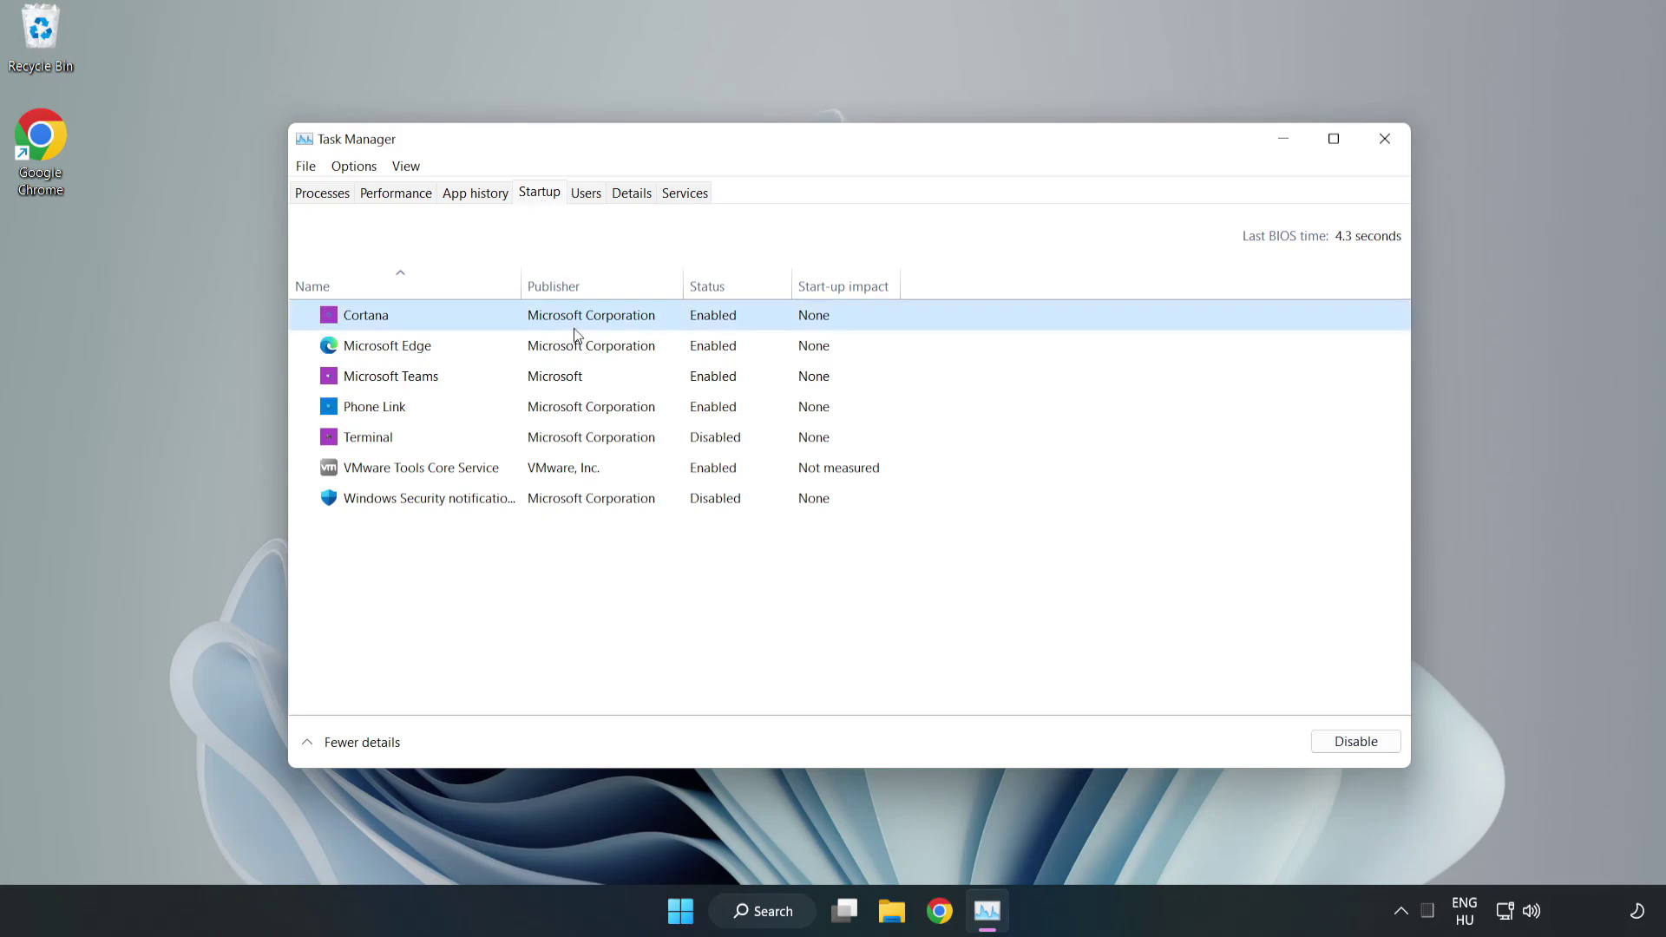
pyautogui.click(1347, 742)
pyautogui.click(724, 345)
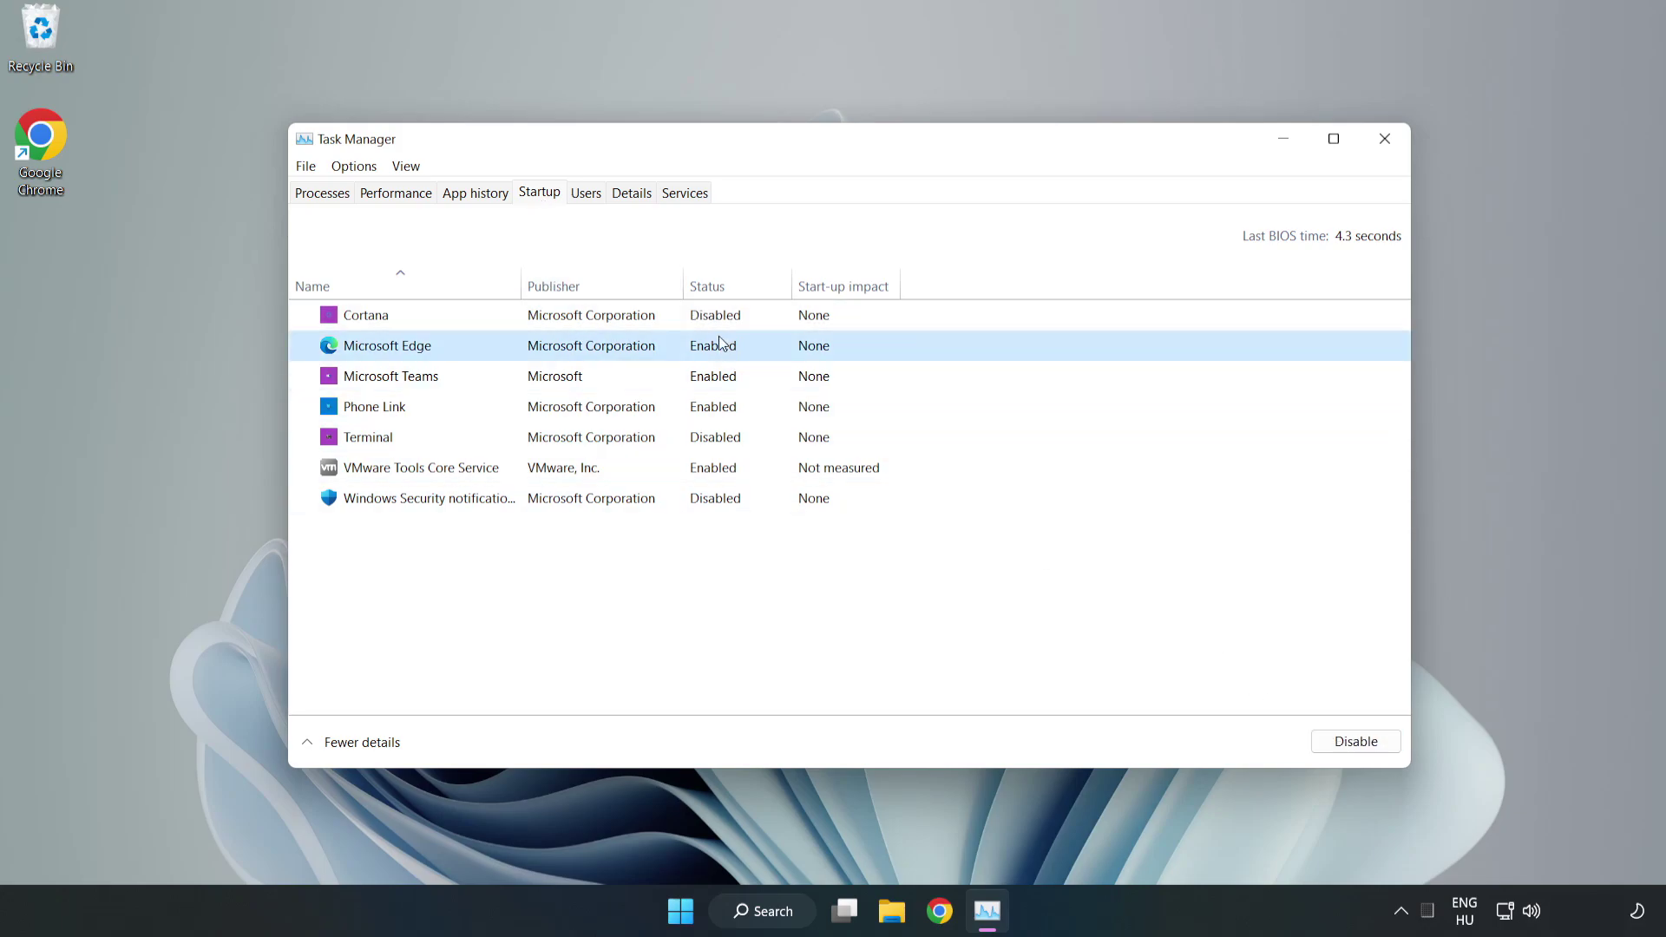
pyautogui.click(1341, 741)
pyautogui.click(590, 380)
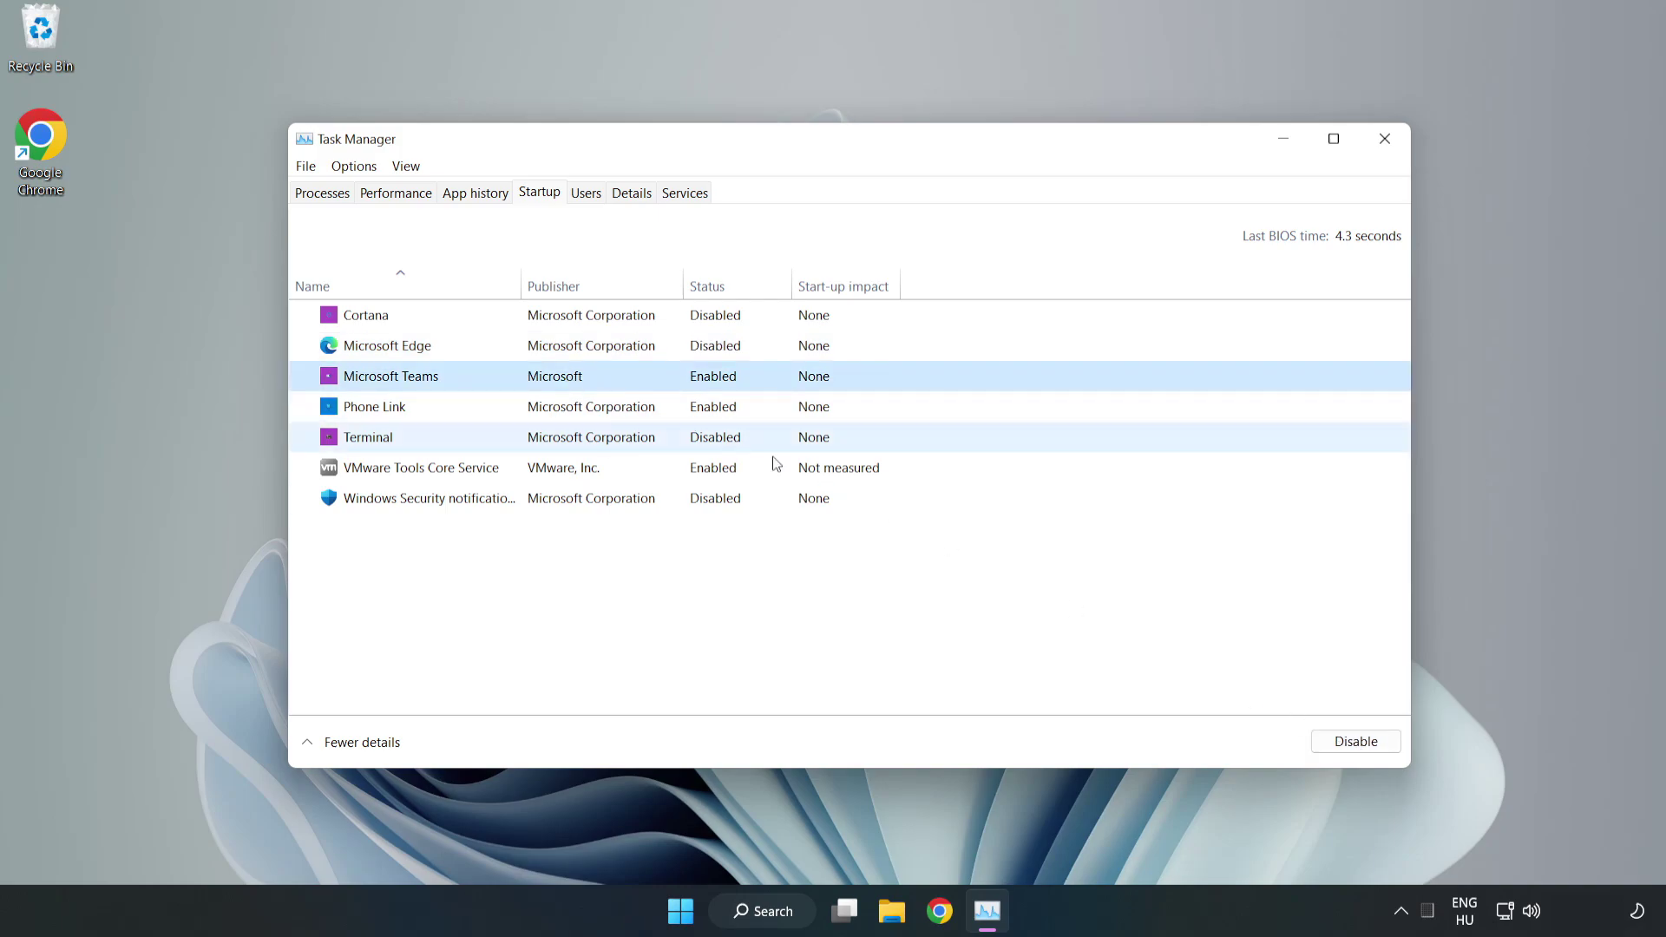
pyautogui.click(1347, 744)
pyautogui.click(558, 408)
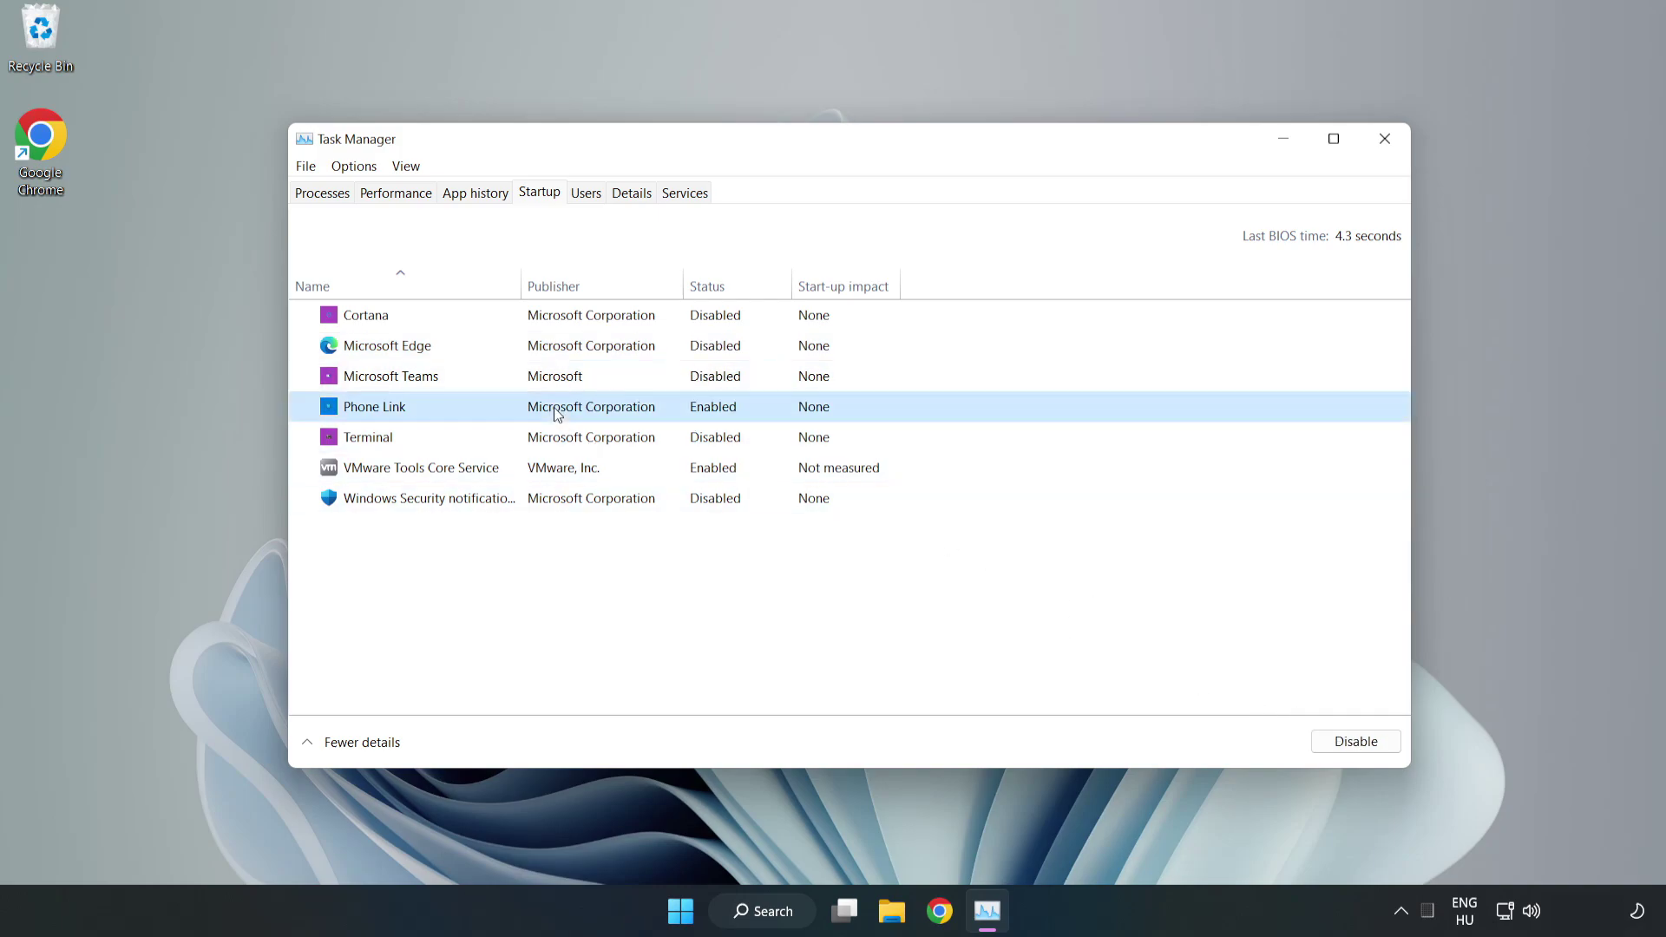
pyautogui.click(1322, 744)
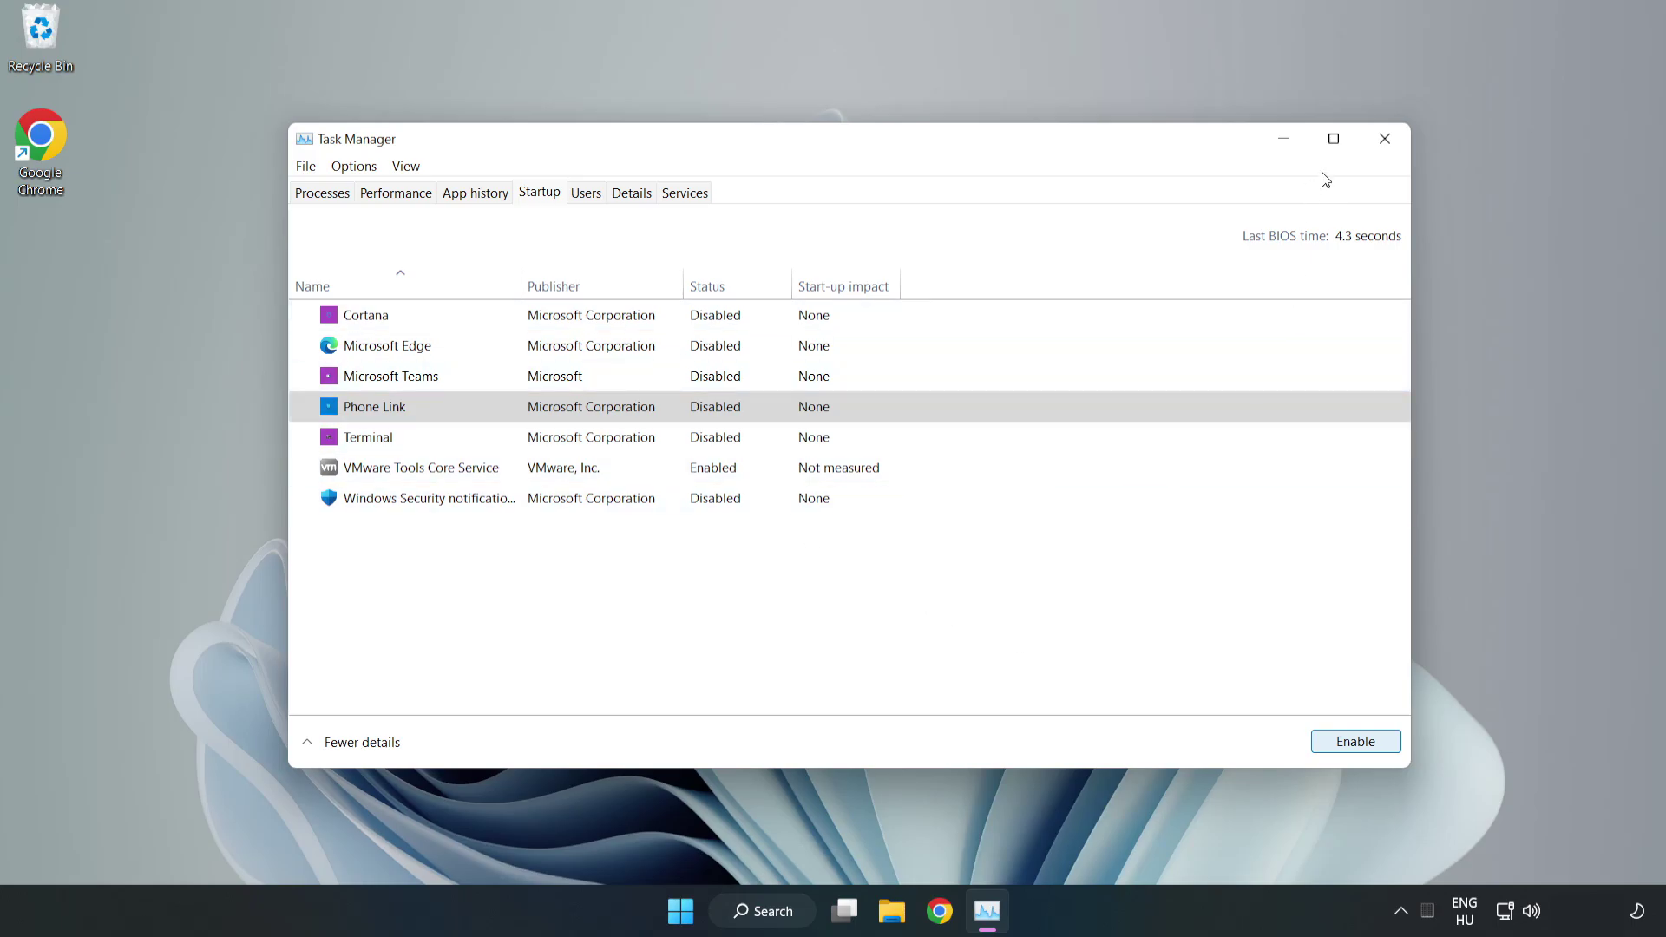
pyautogui.click(1385, 140)
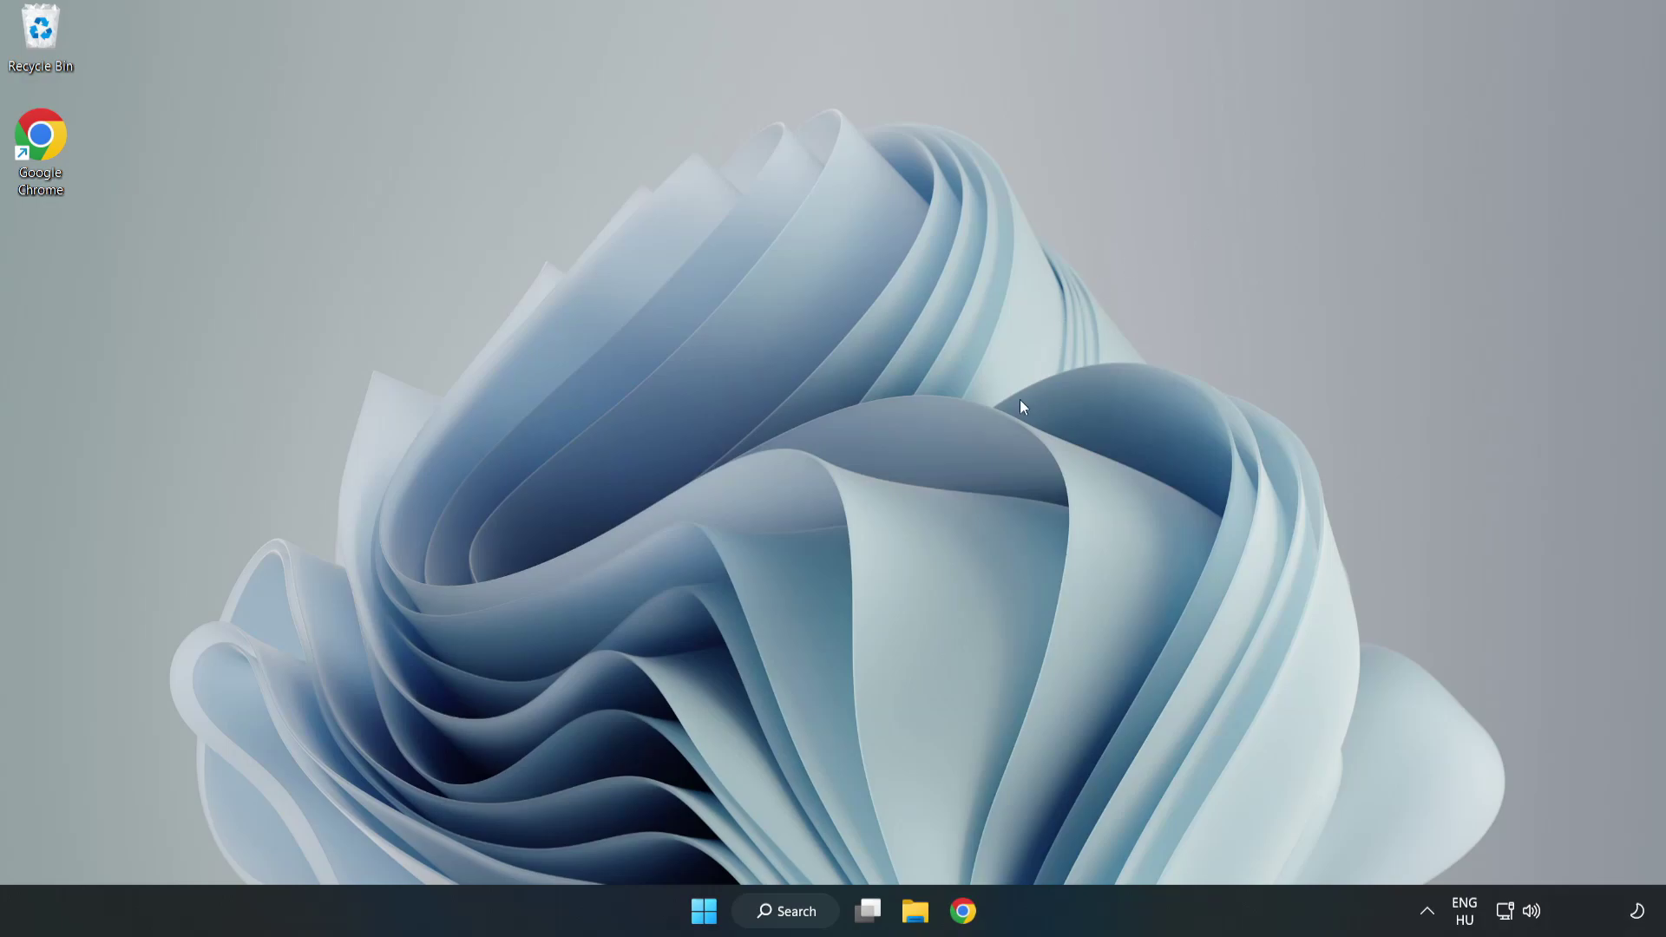
# - Download the DirectX End-User Runtime Web Installer dxwebsetup.exe in Chrome and launch it
pyautogui.click(962, 922)
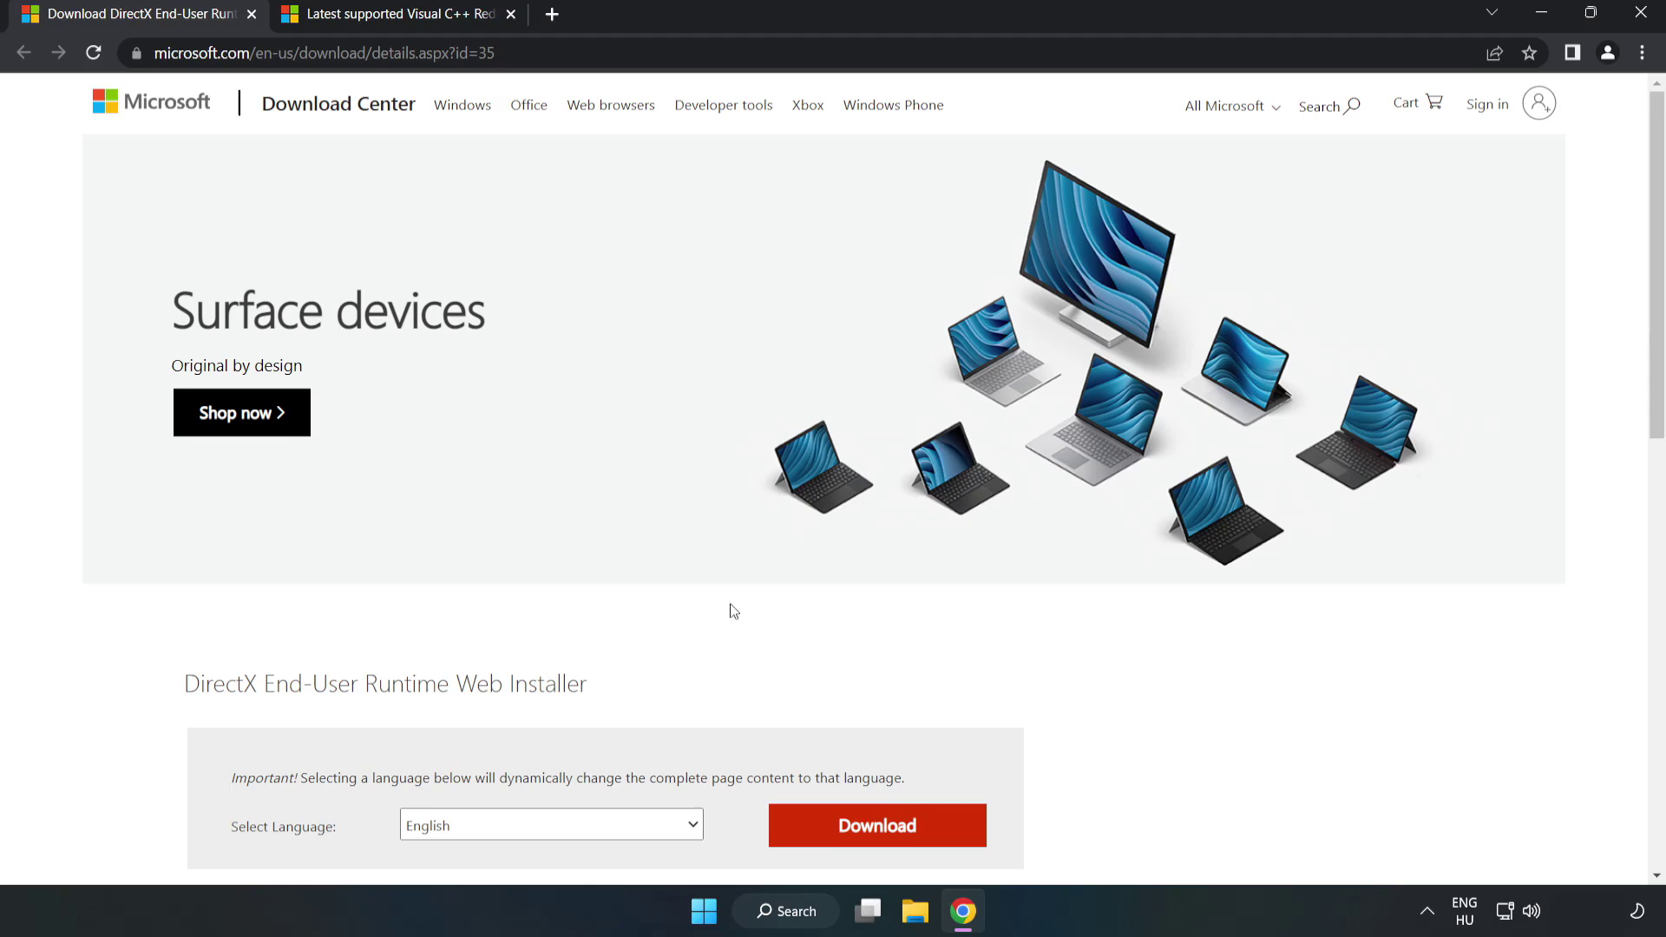
pyautogui.hotkey('ctrl', 'l')
pyautogui.press('End')
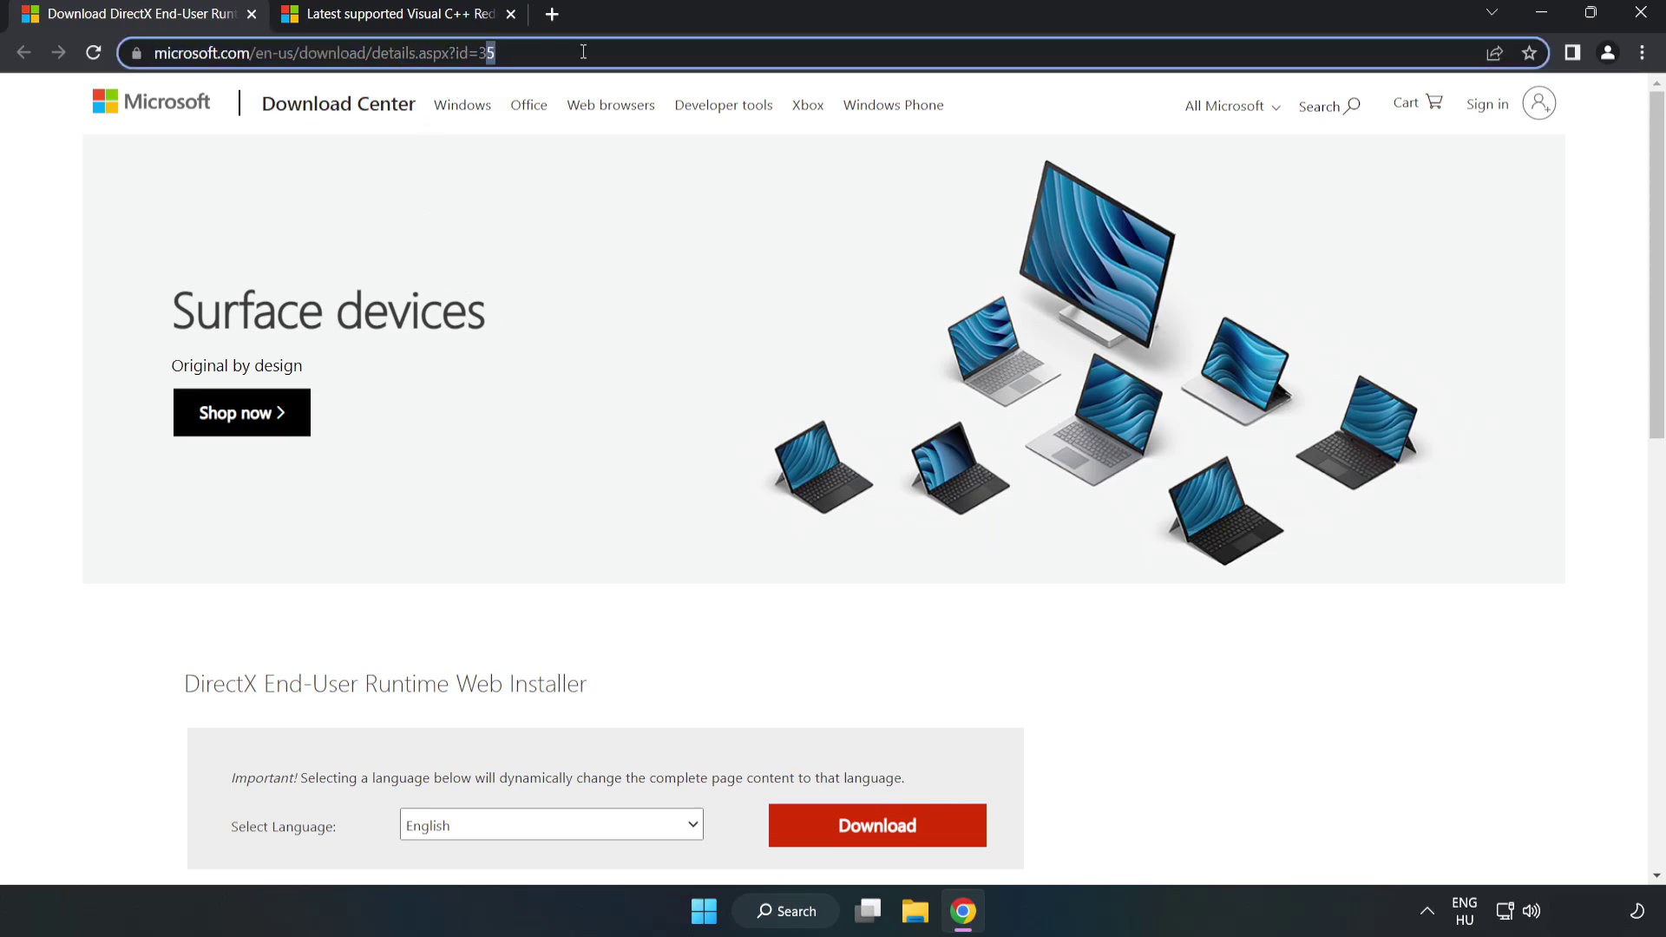
pyautogui.click(69, 199)
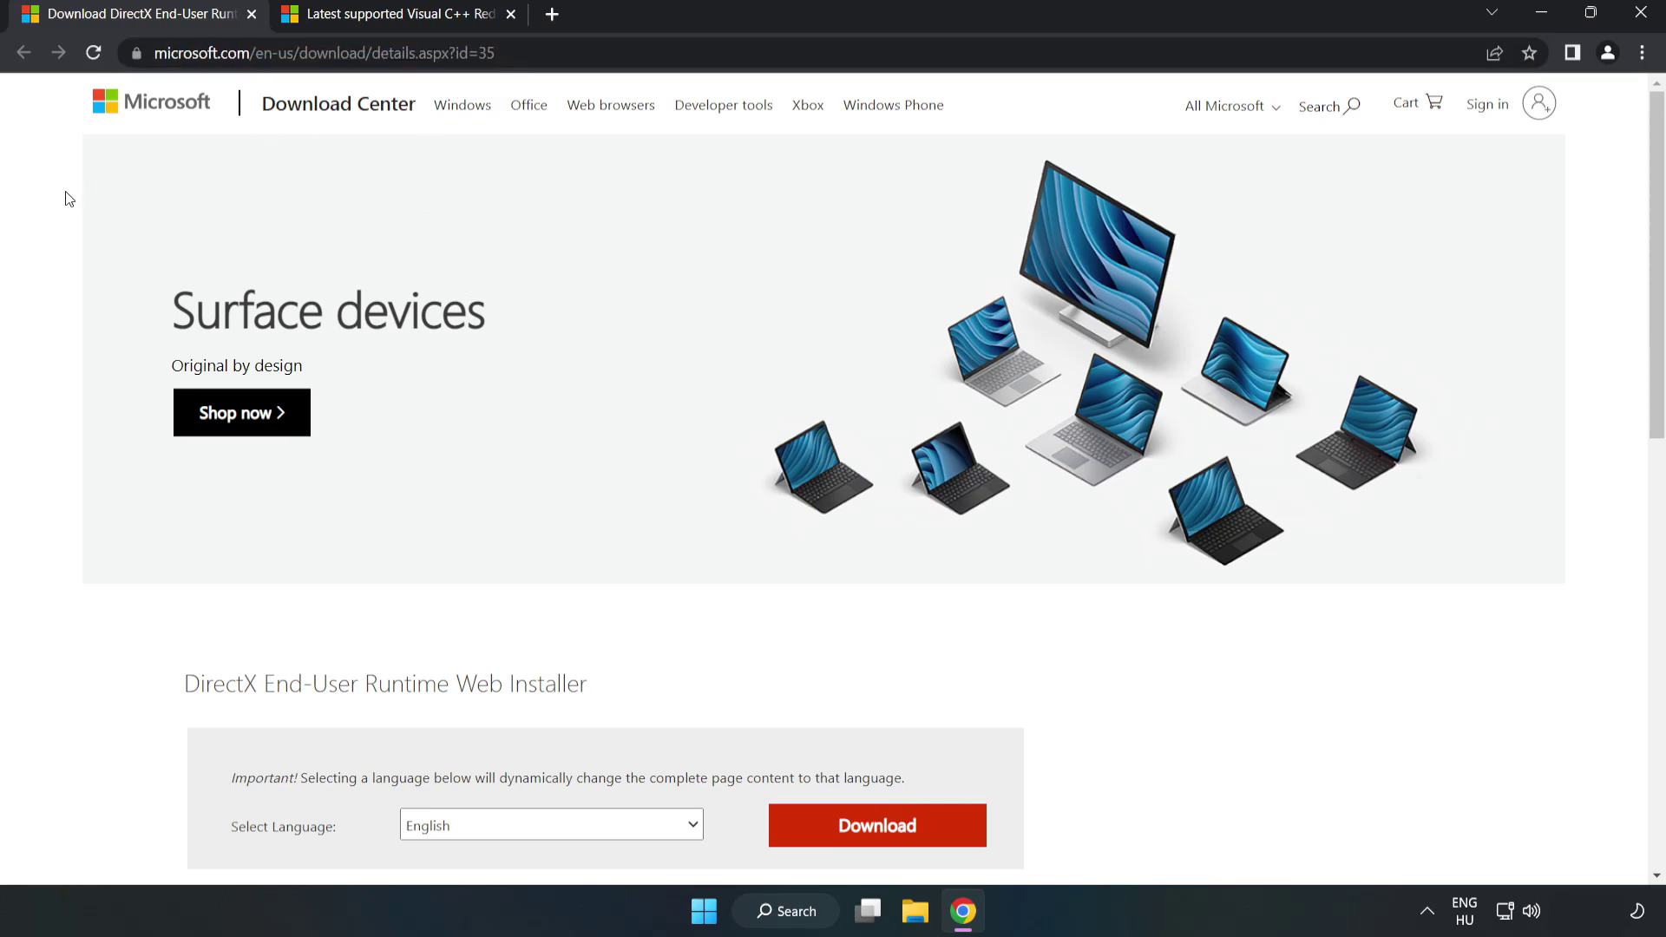
pyautogui.scroll(-3, 69, 199)
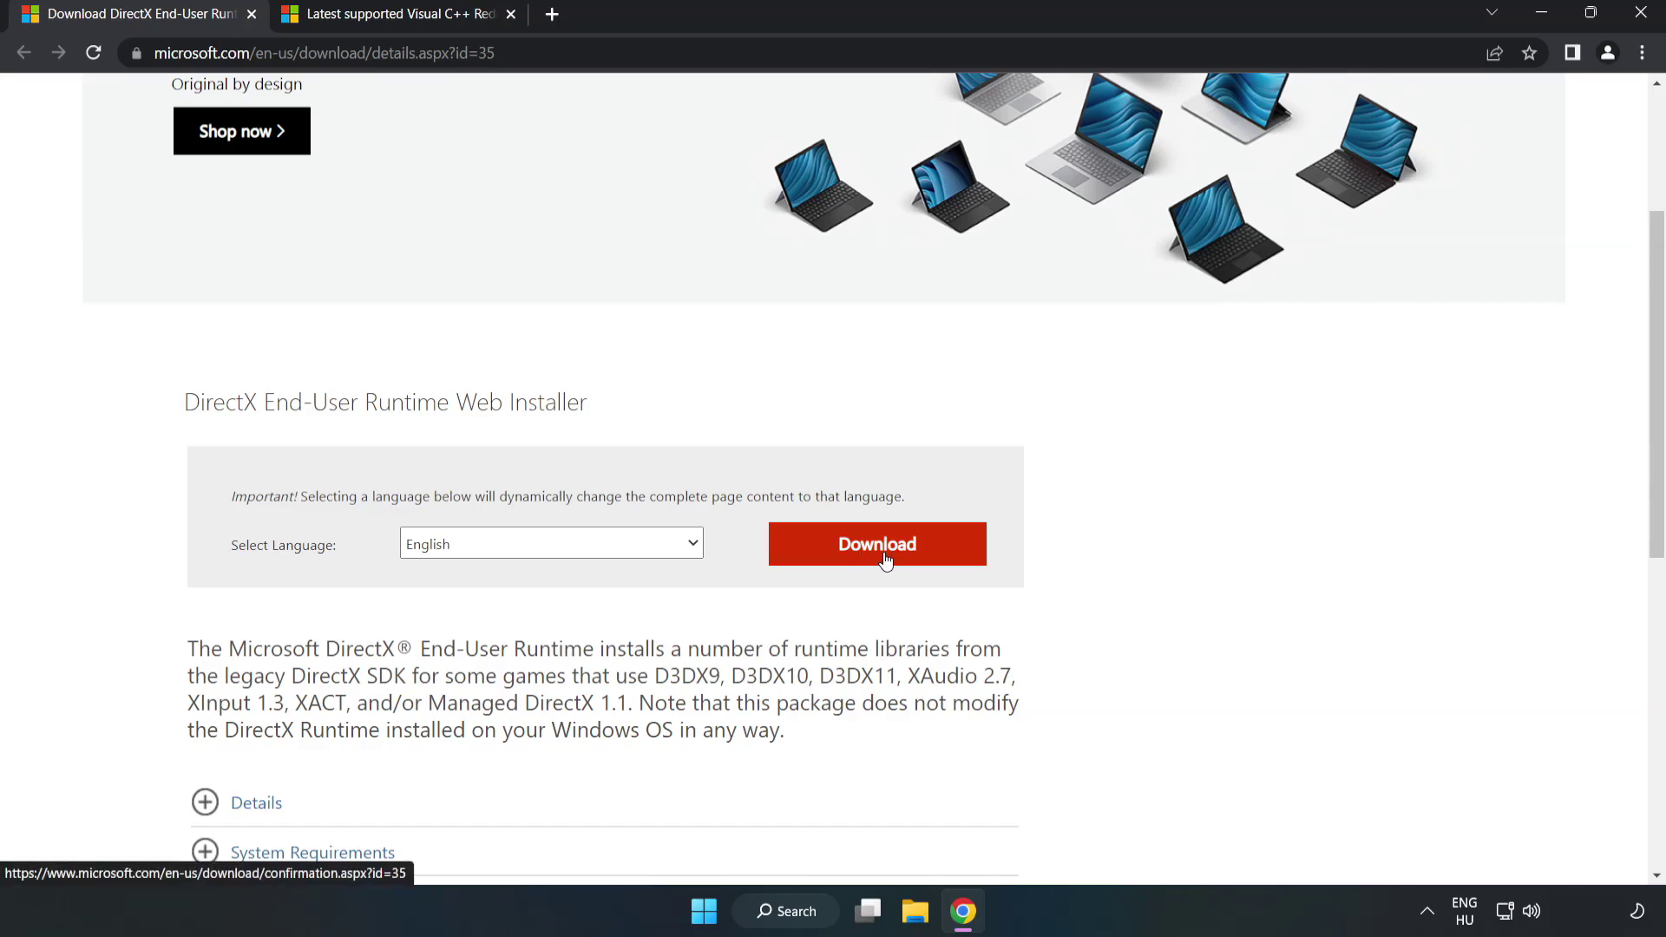
pyautogui.click(885, 559)
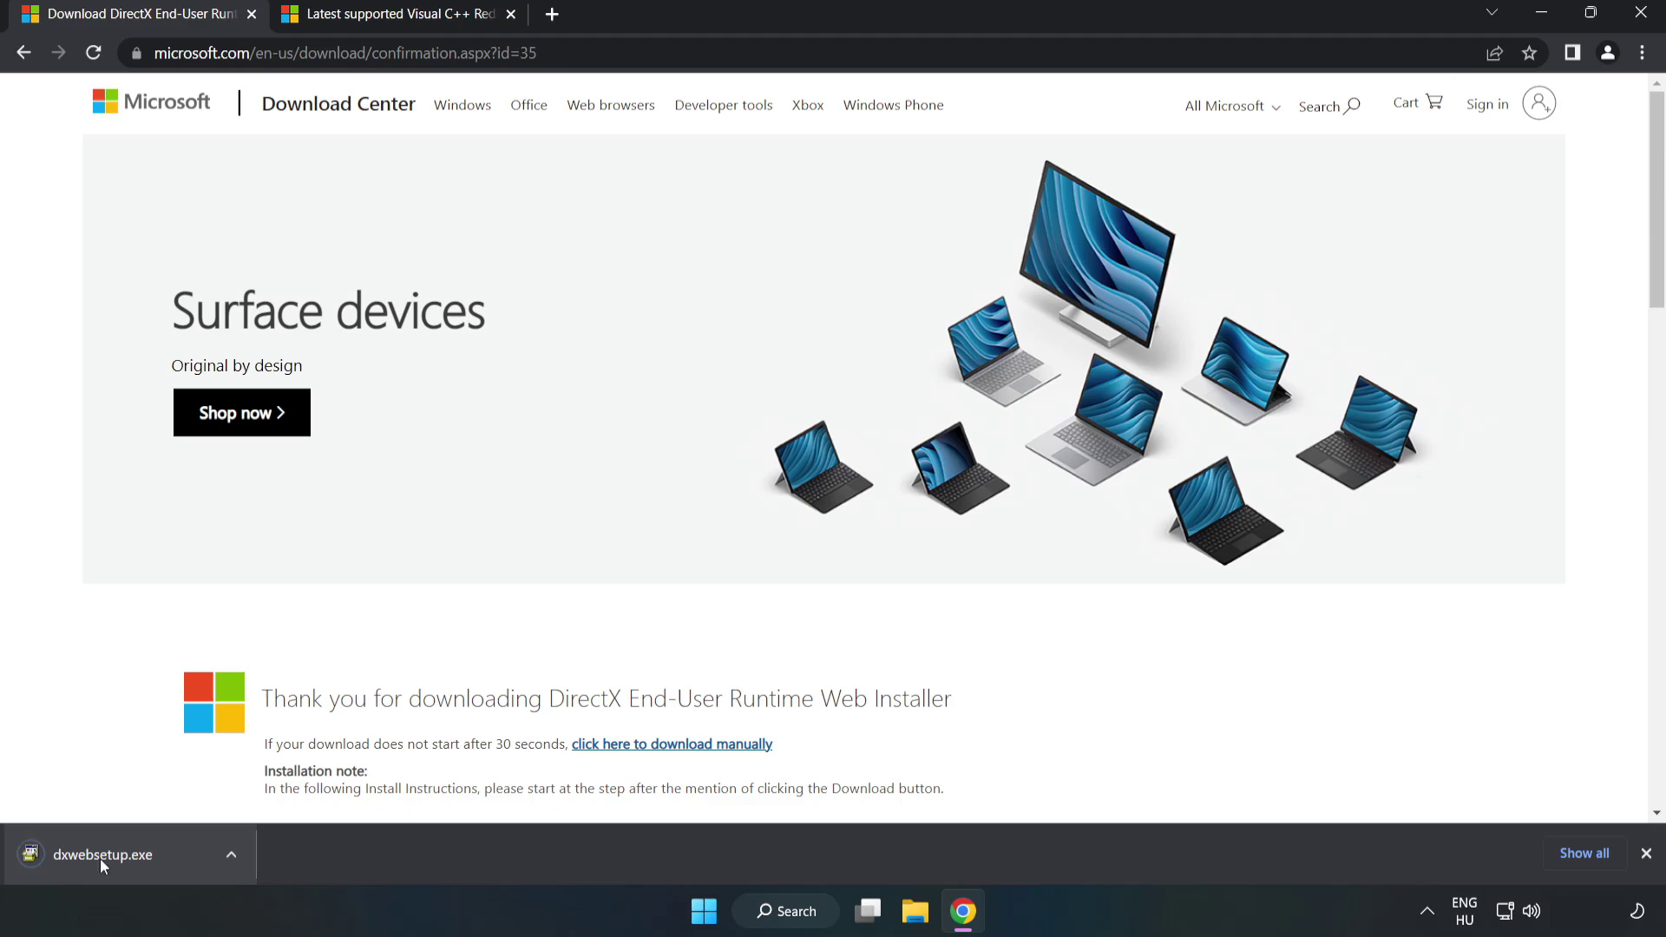
pyautogui.click(122, 856)
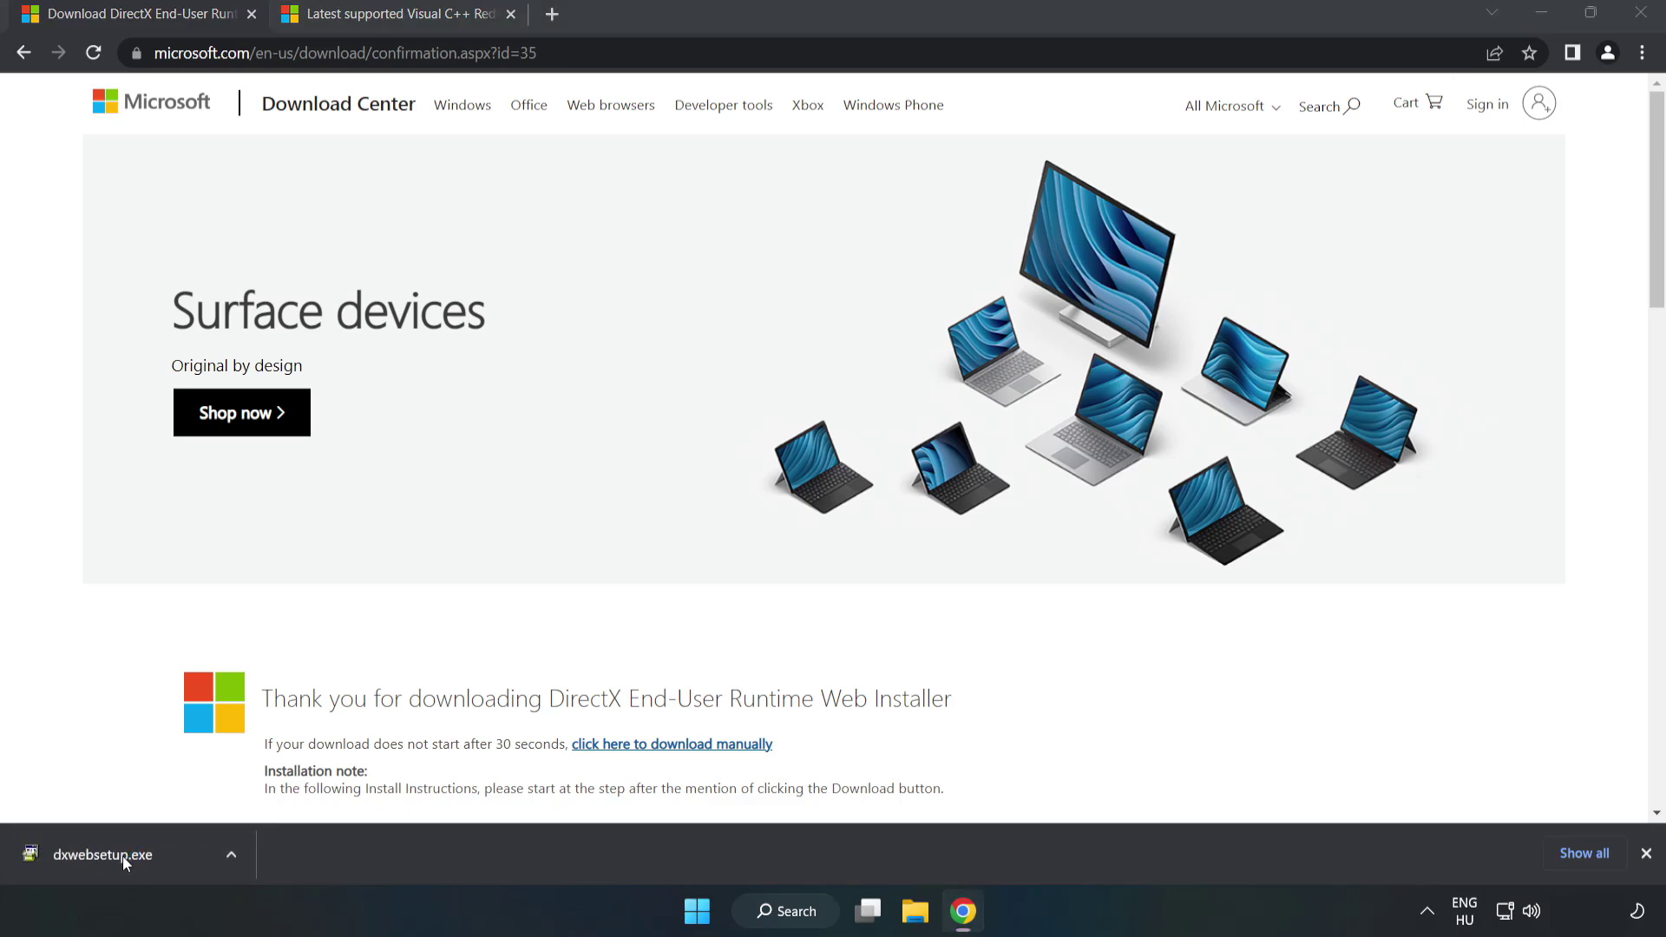
# - Accept the DirectX license, decline the Bing Bar, and finish setup since DirectX is current
pyautogui.moveTo(378, 130); pyautogui.dragTo(811, 279)
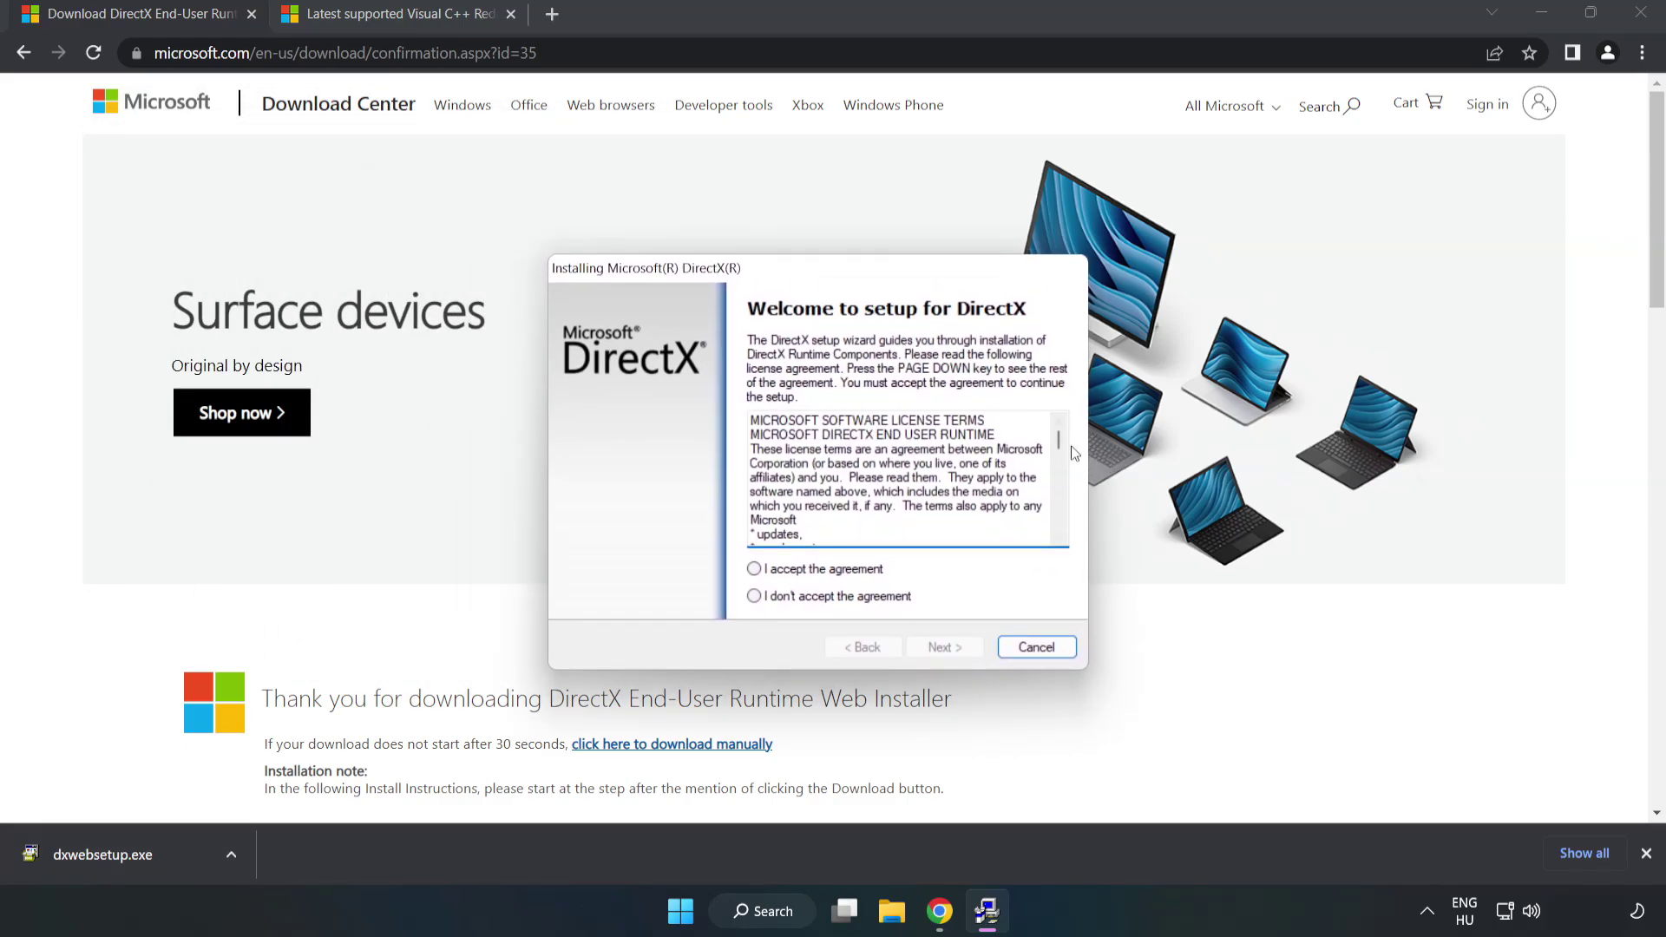
pyautogui.moveTo(1059, 440); pyautogui.dragTo(1048, 536)
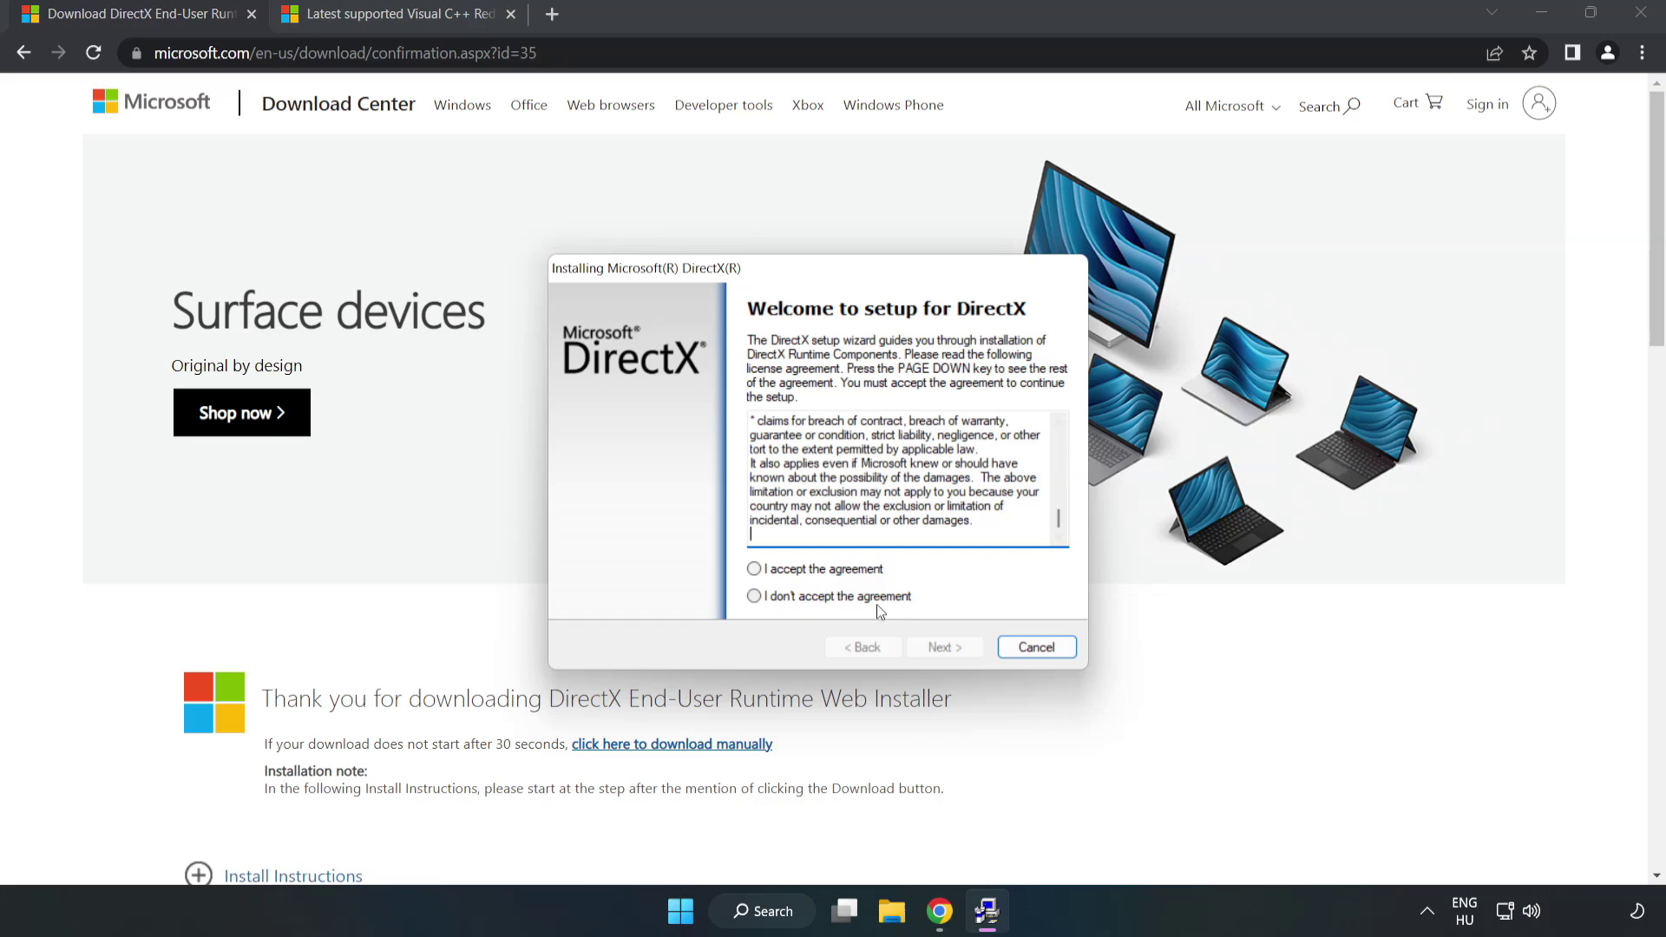
pyautogui.click(745, 575)
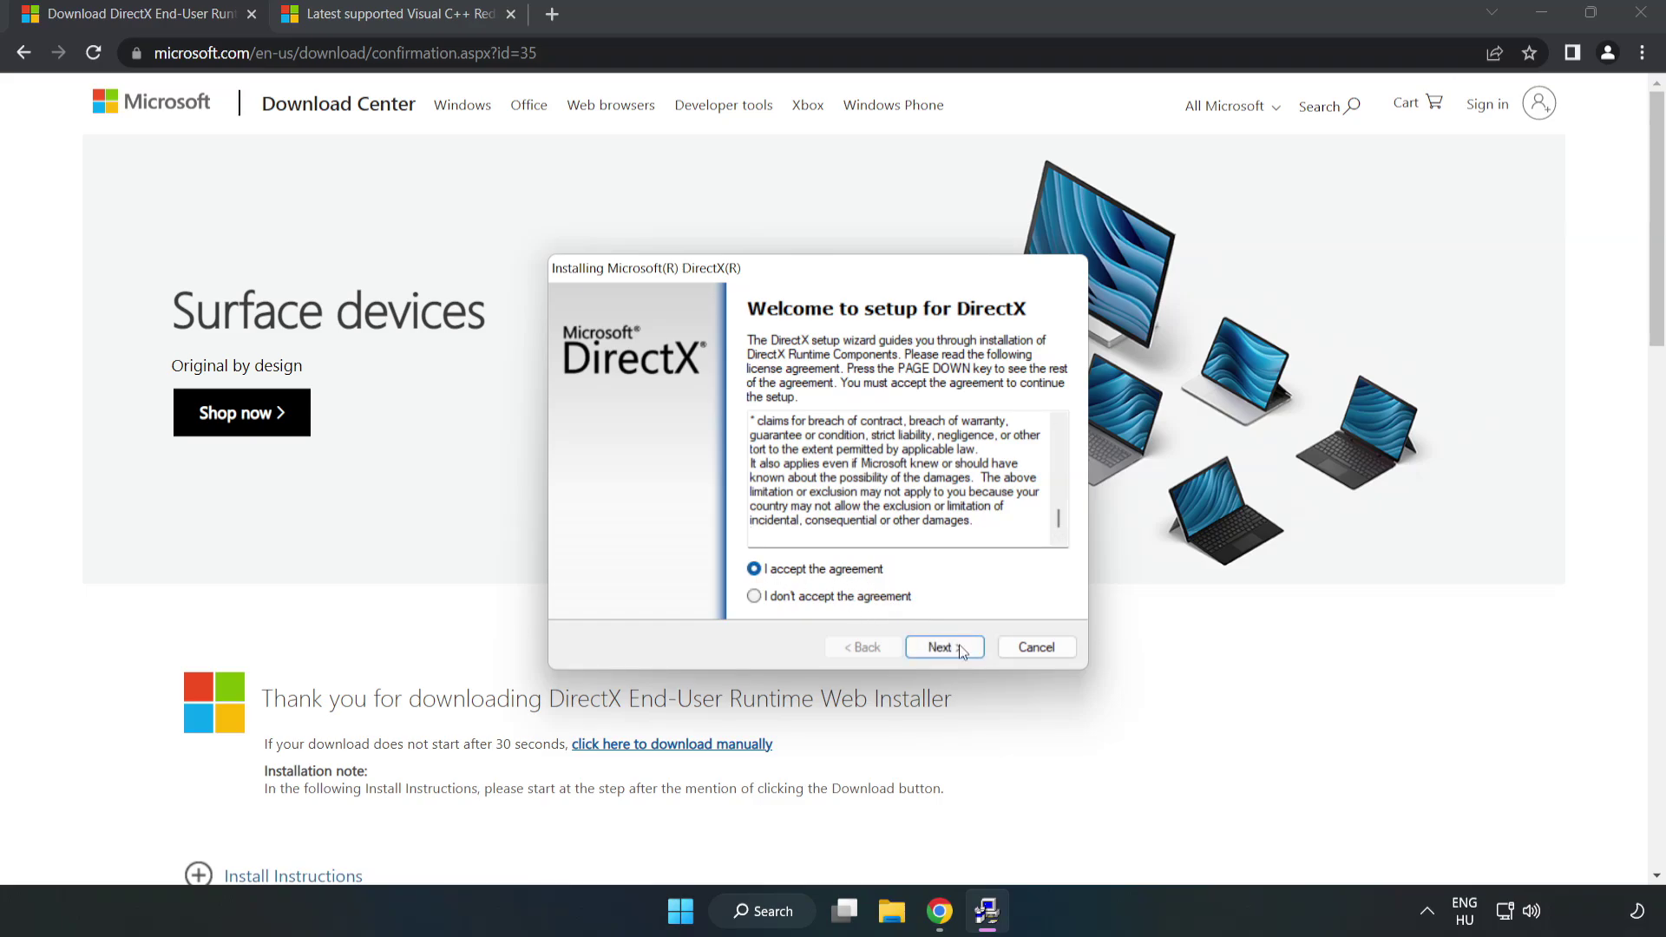
pyautogui.click(951, 653)
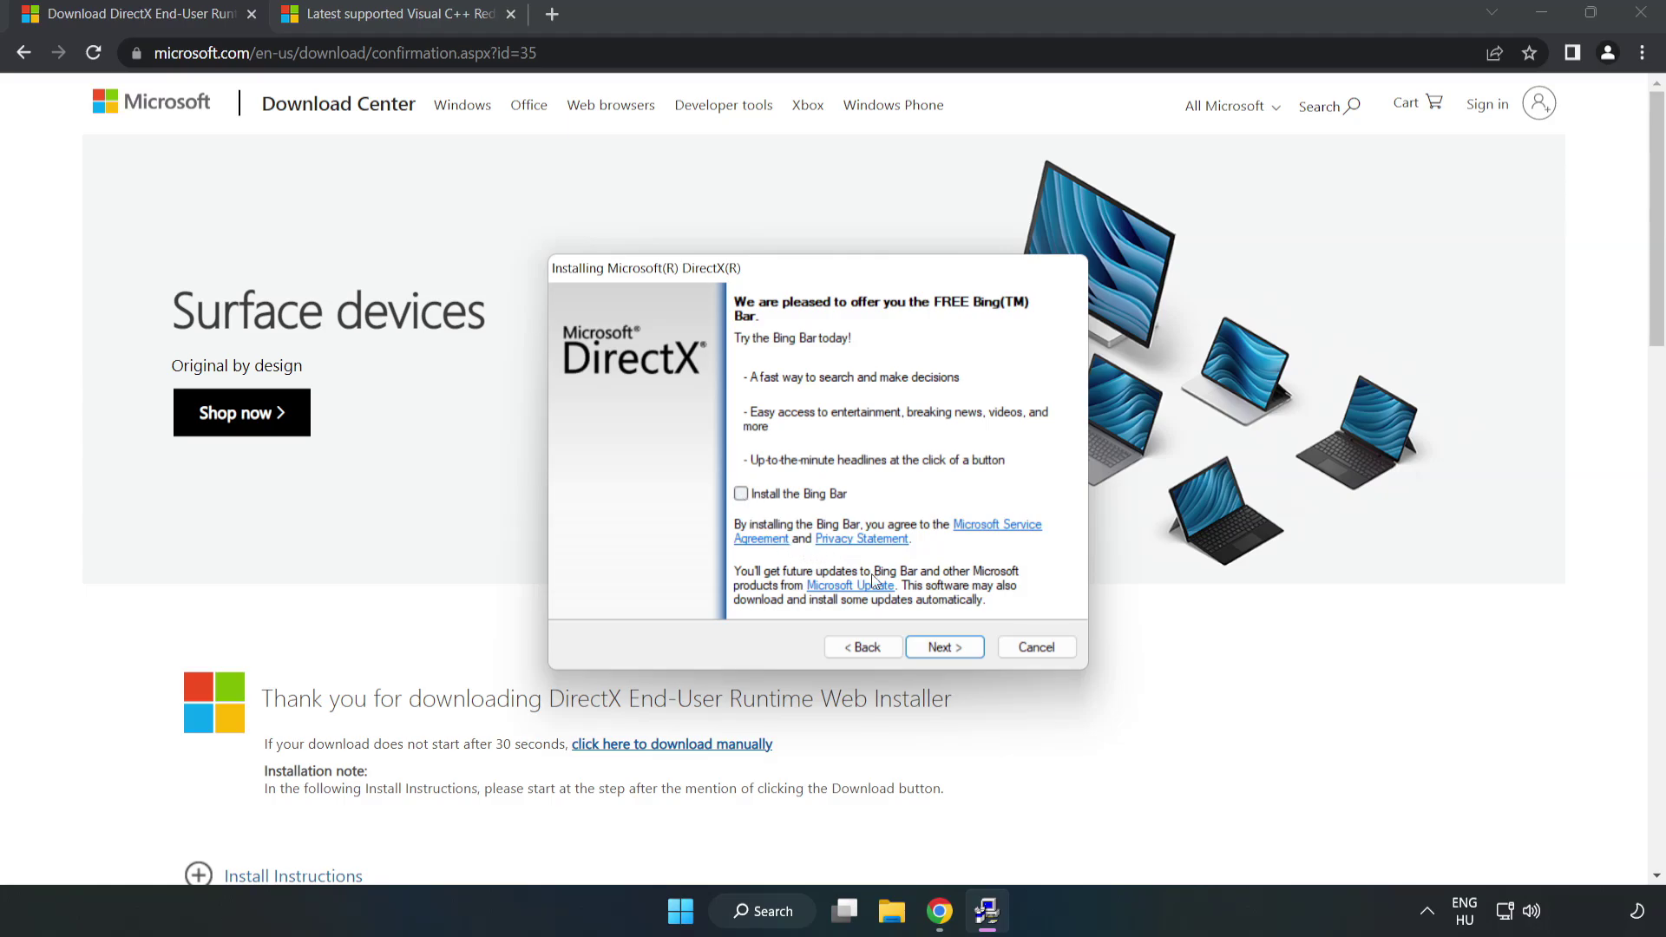
pyautogui.click(941, 647)
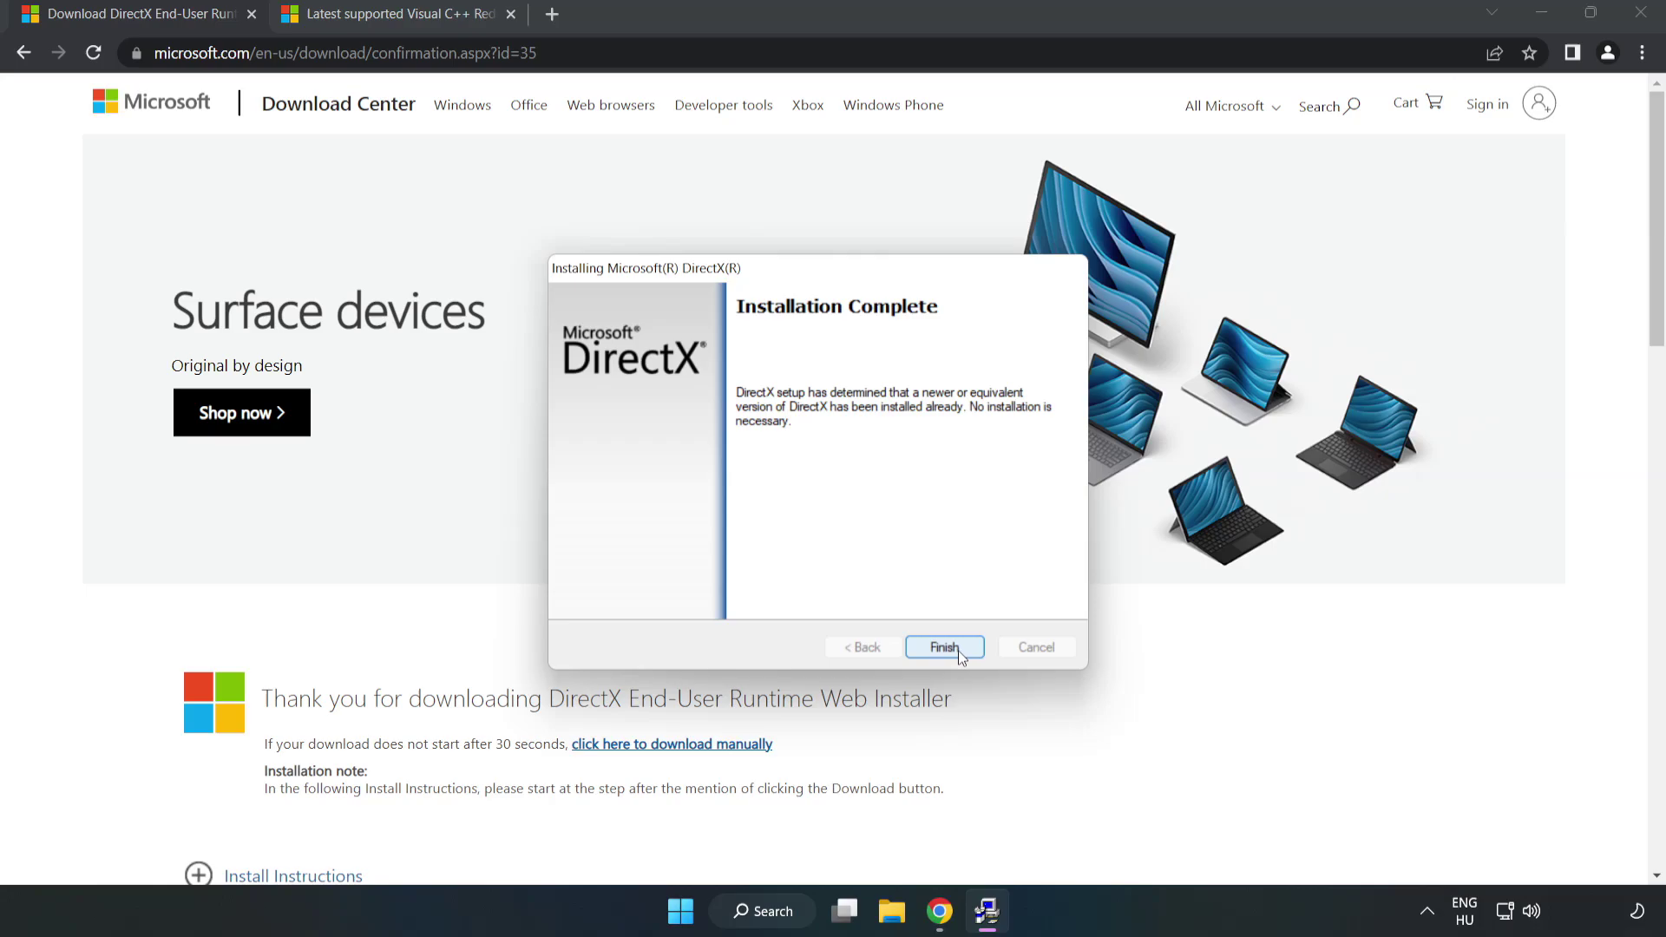
pyautogui.click(944, 647)
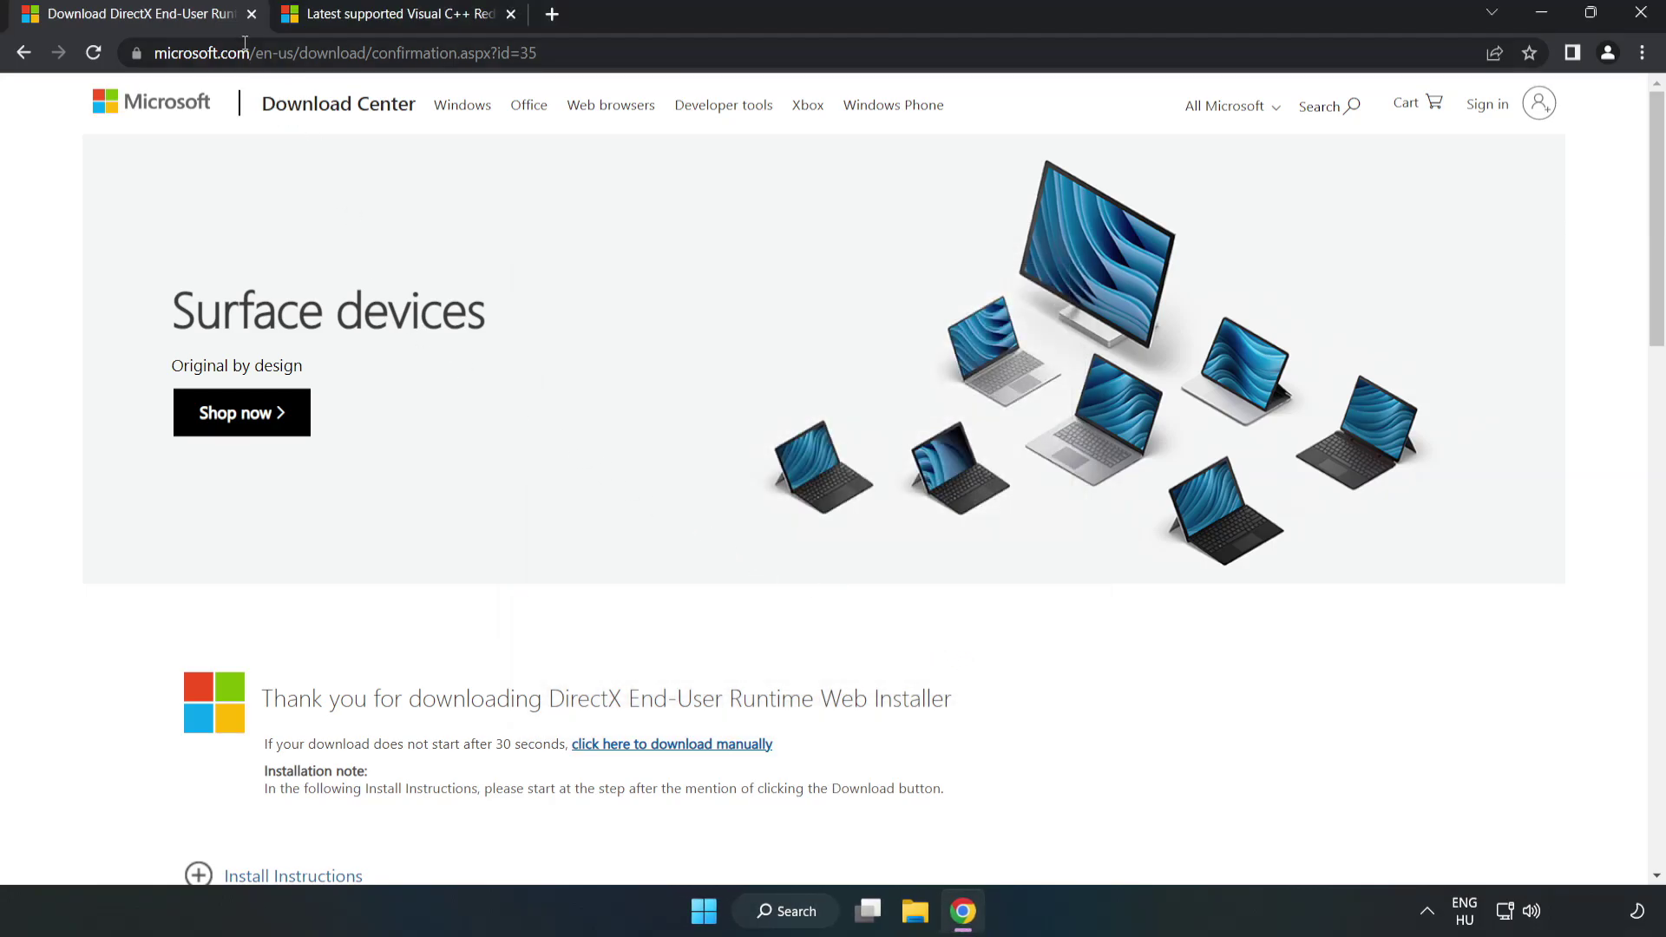
# - Close the DirectX tab and return to the Visual C++ Redistributable downloads page
pyautogui.click(251, 15)
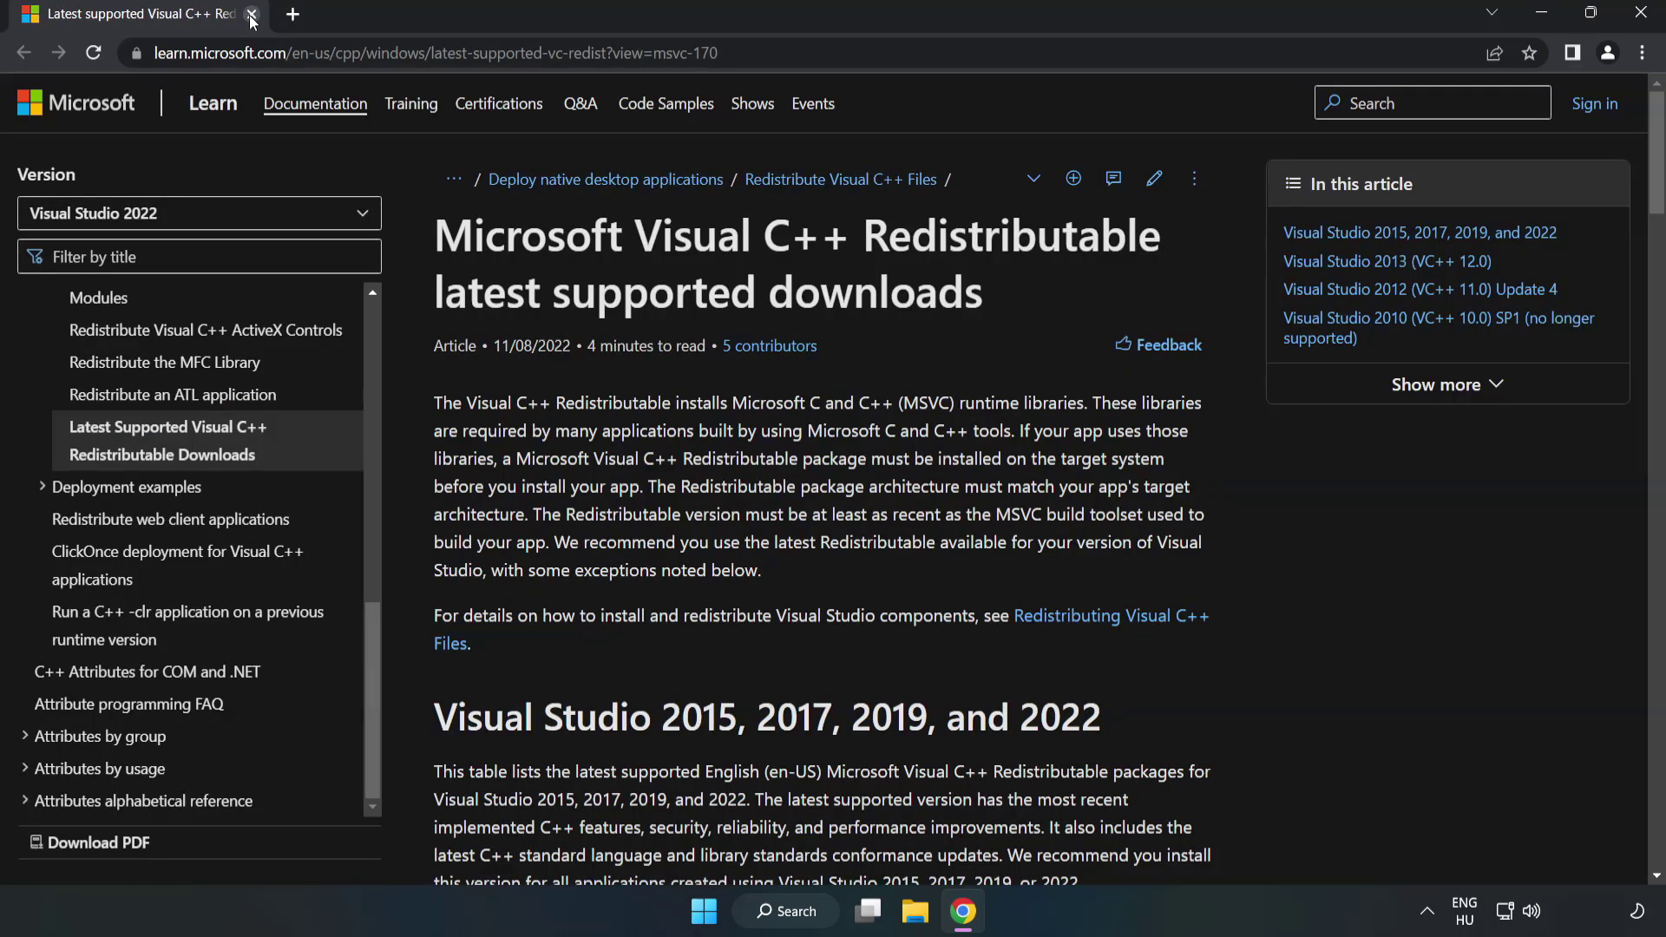
pyautogui.moveTo(718, 53); pyautogui.dragTo(571, 53)
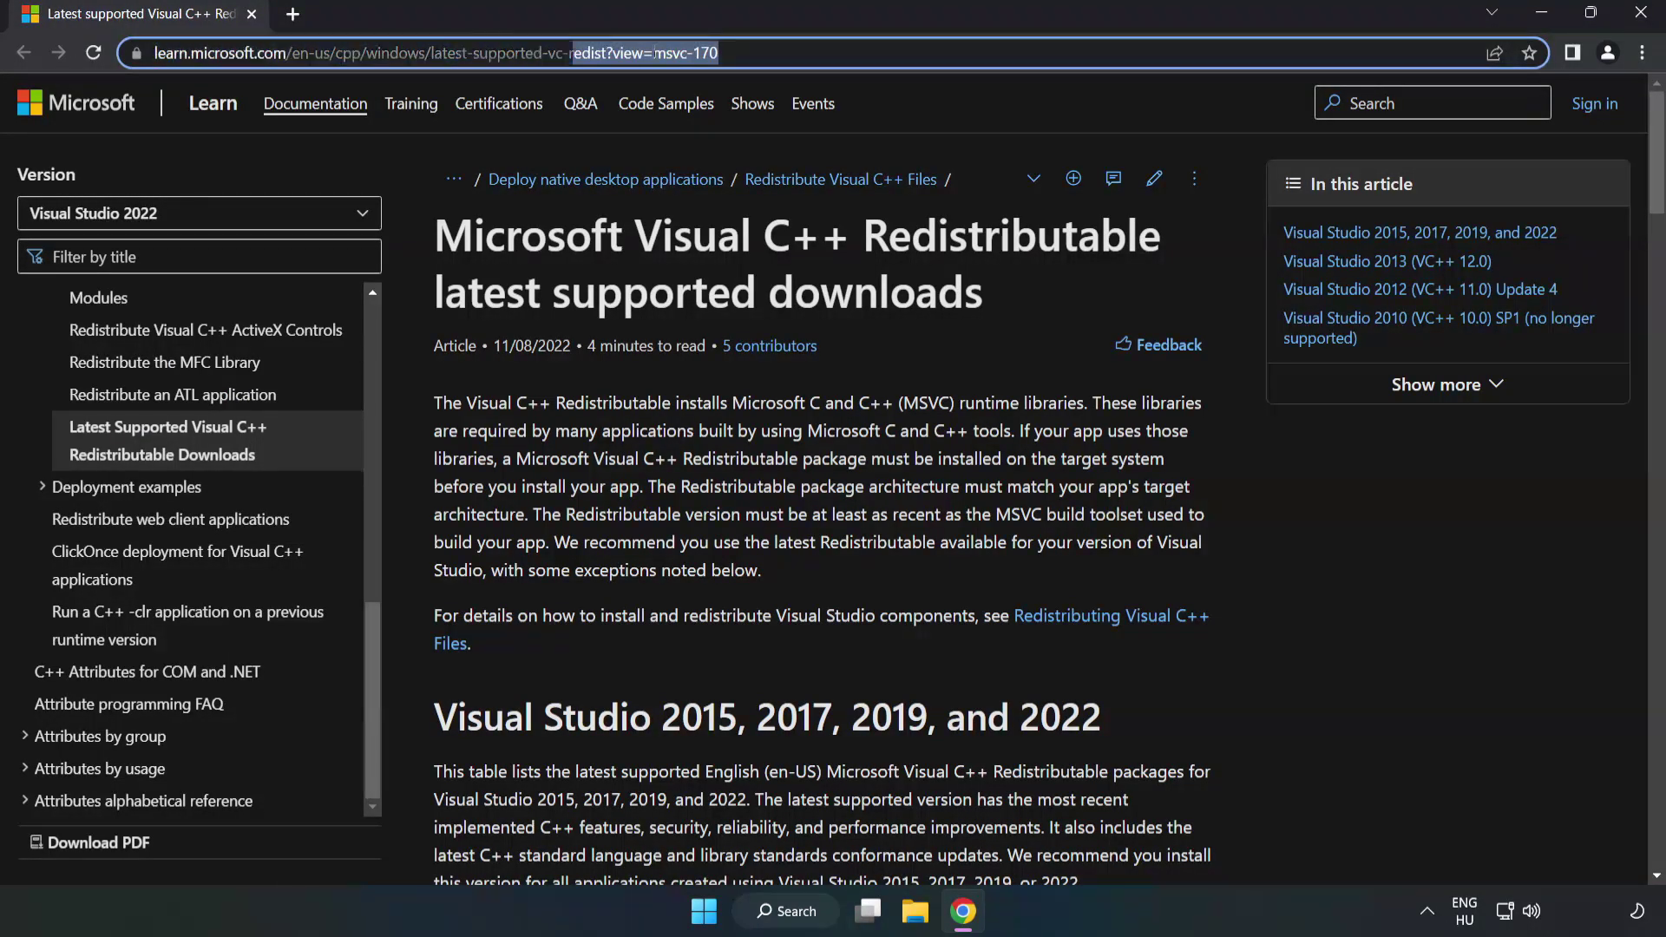
pyautogui.click(780, 53)
pyautogui.click(666, 311)
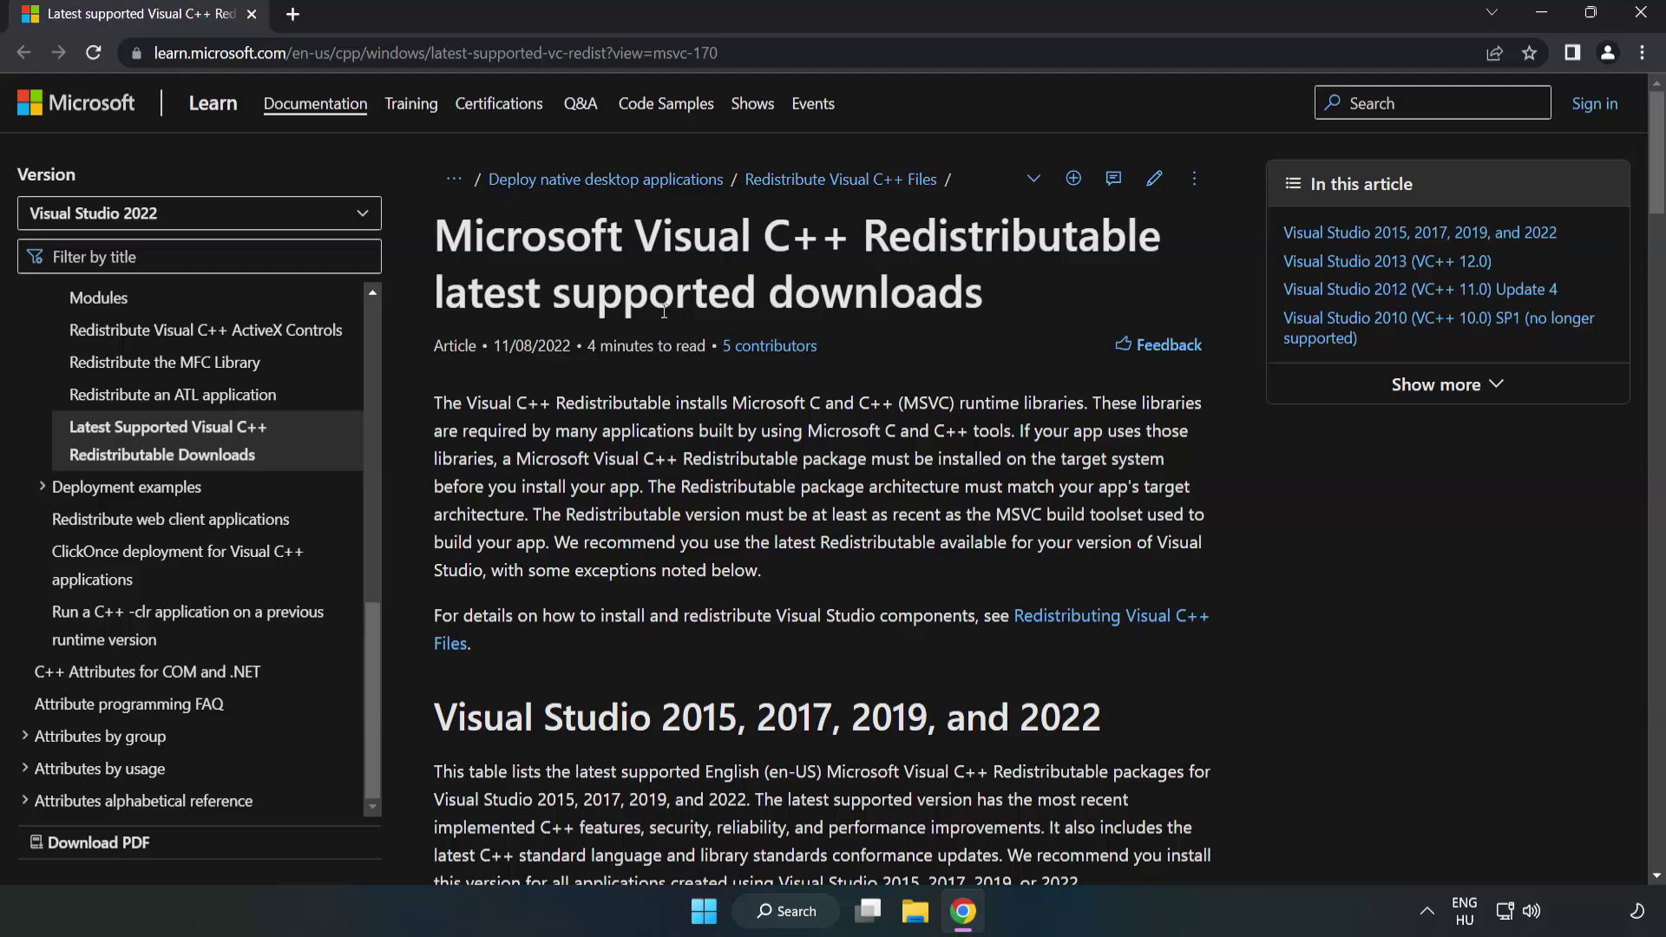
pyautogui.scroll(-4, 665, 313)
pyautogui.scroll(-3, 666, 320)
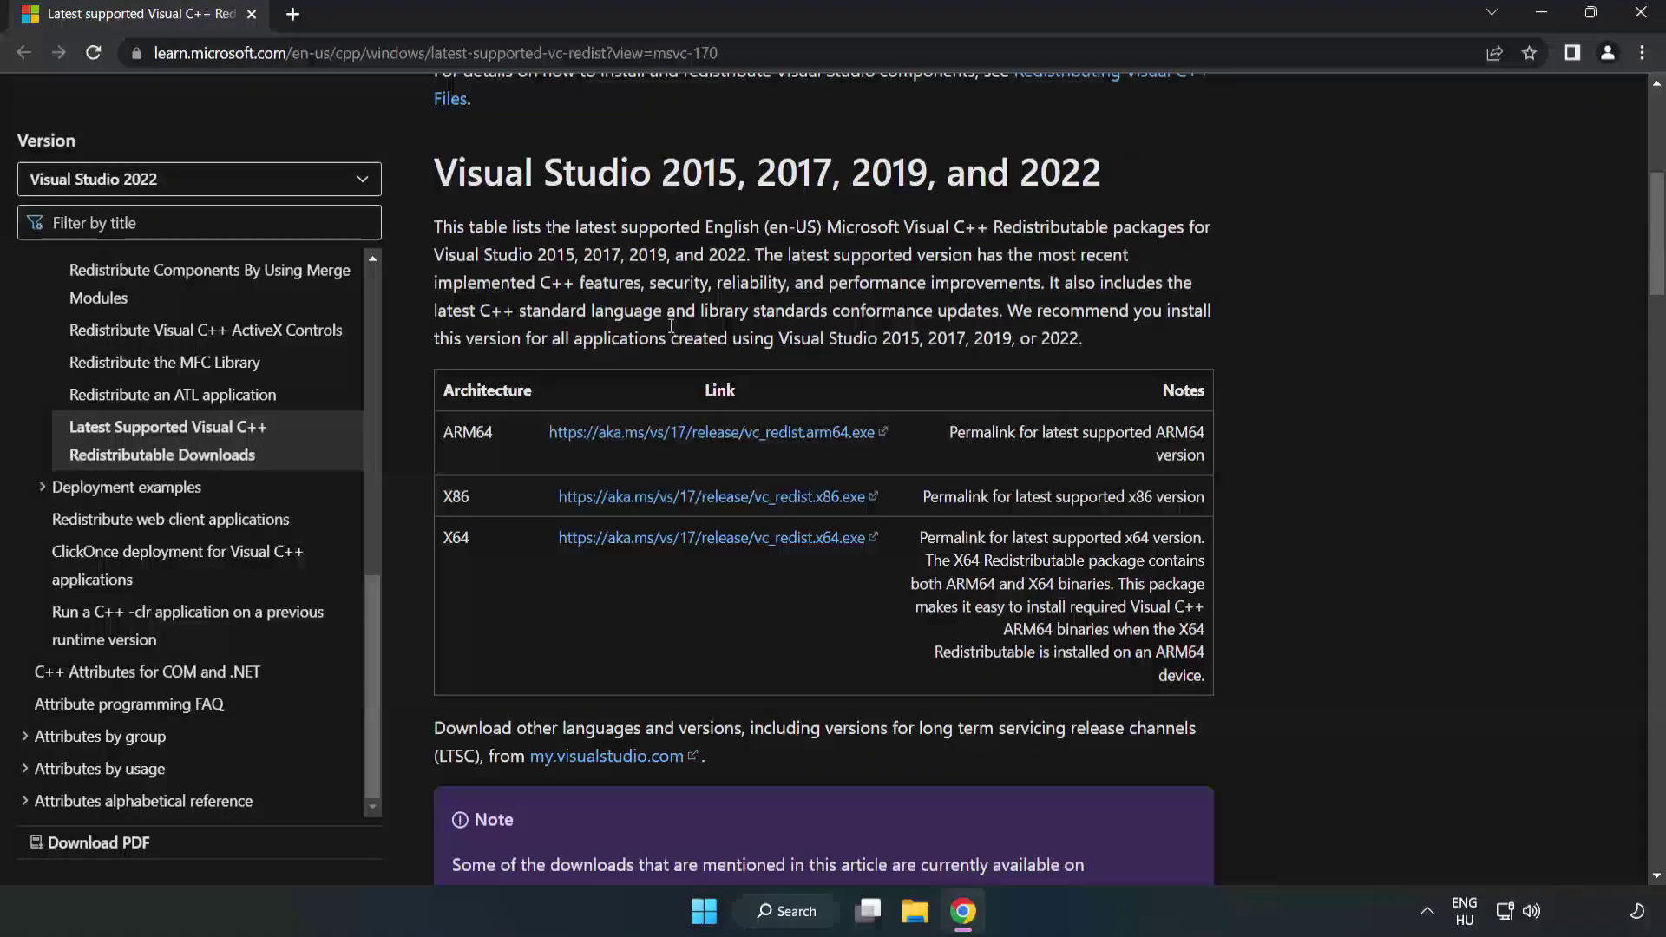
pyautogui.scroll(1, 657, 339)
# - Download the ARM64, x86 and x64 Visual Studio 2015–2022 vc_redist installers
pyautogui.moveTo(445, 171); pyautogui.dragTo(1100, 174)
pyautogui.click(1101, 174)
pyautogui.click(676, 434)
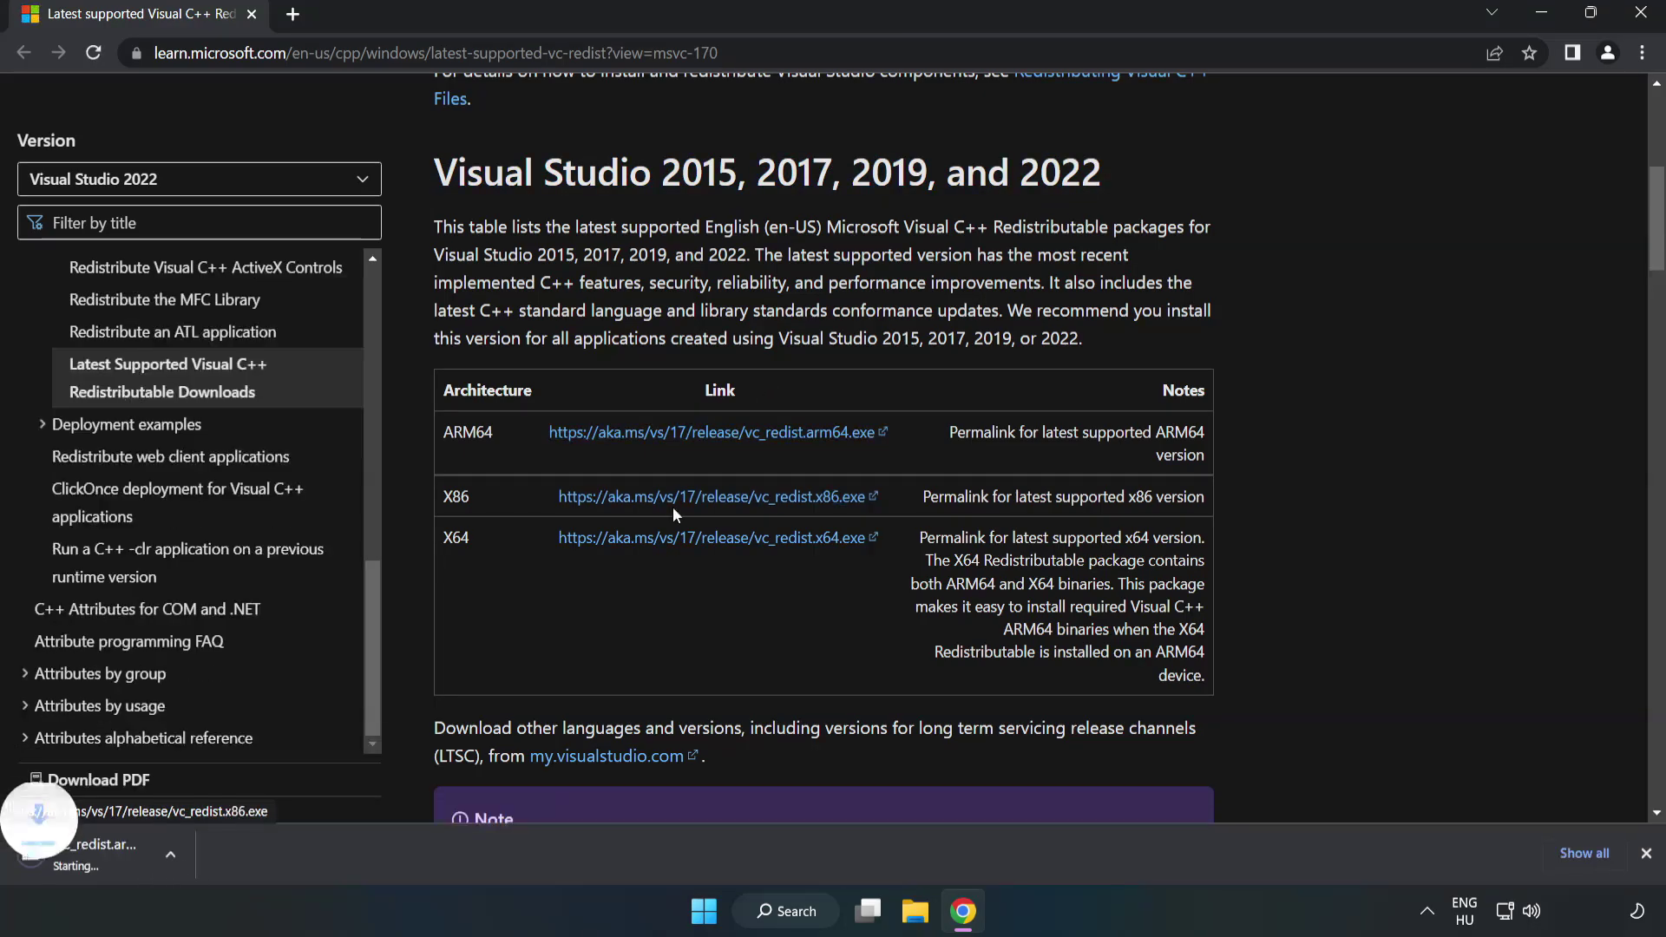
pyautogui.click(677, 512)
pyautogui.click(700, 542)
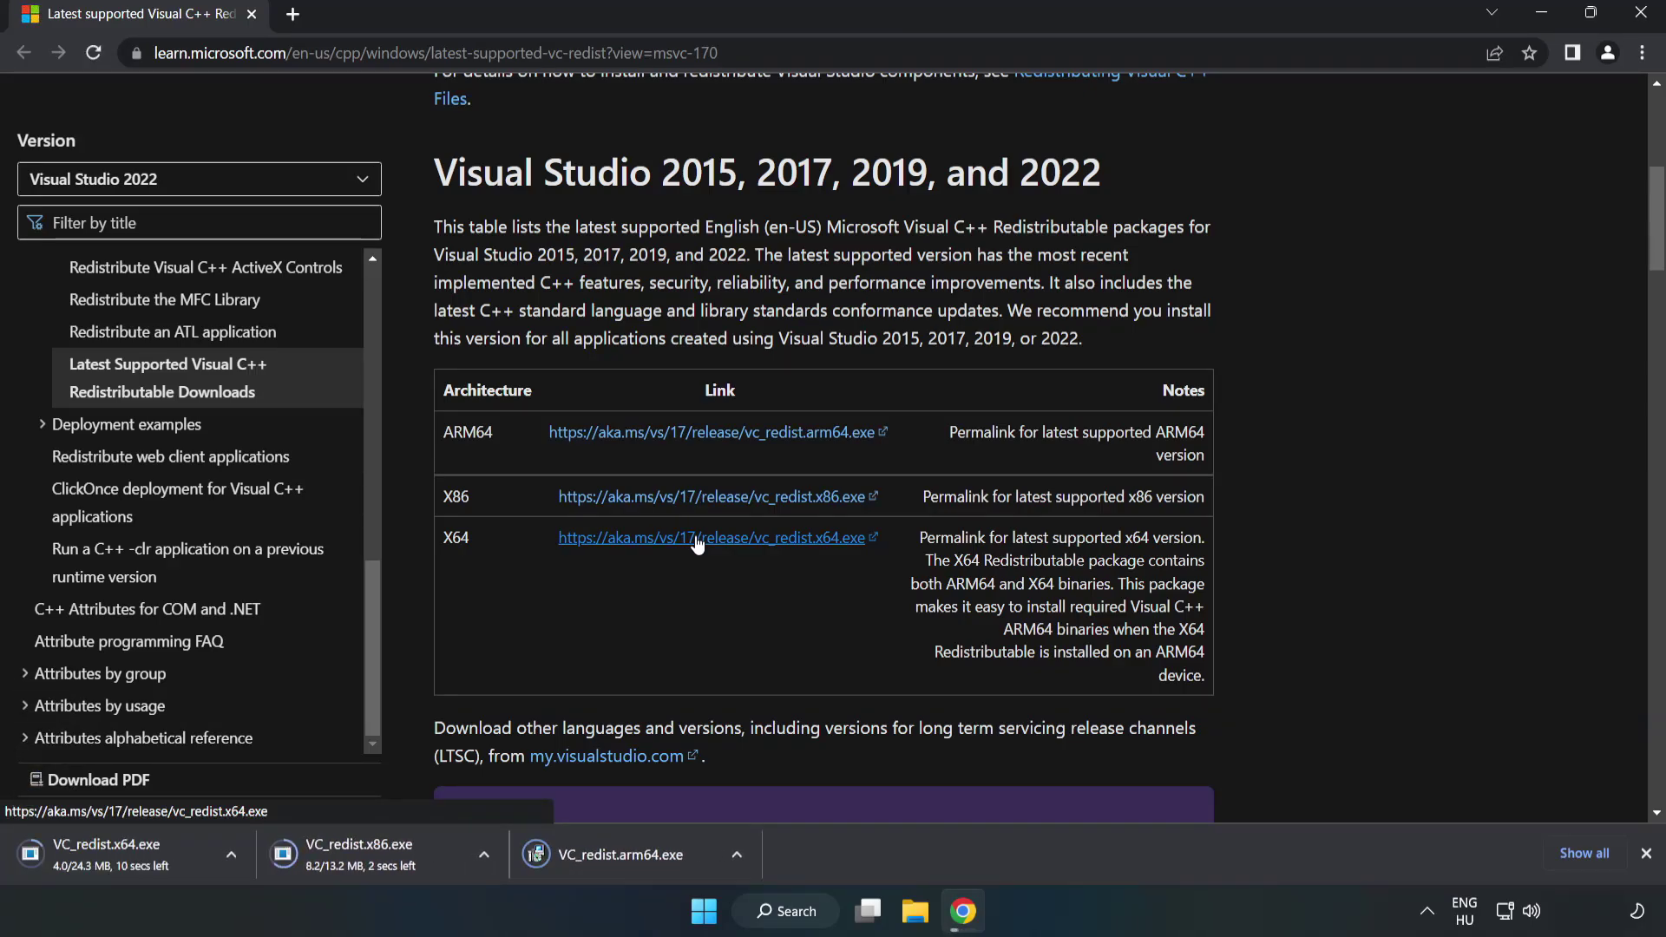
# - Try installing VC_redist.arm64.exe, which fails as unsupported on this processor, and close it
pyautogui.click(636, 856)
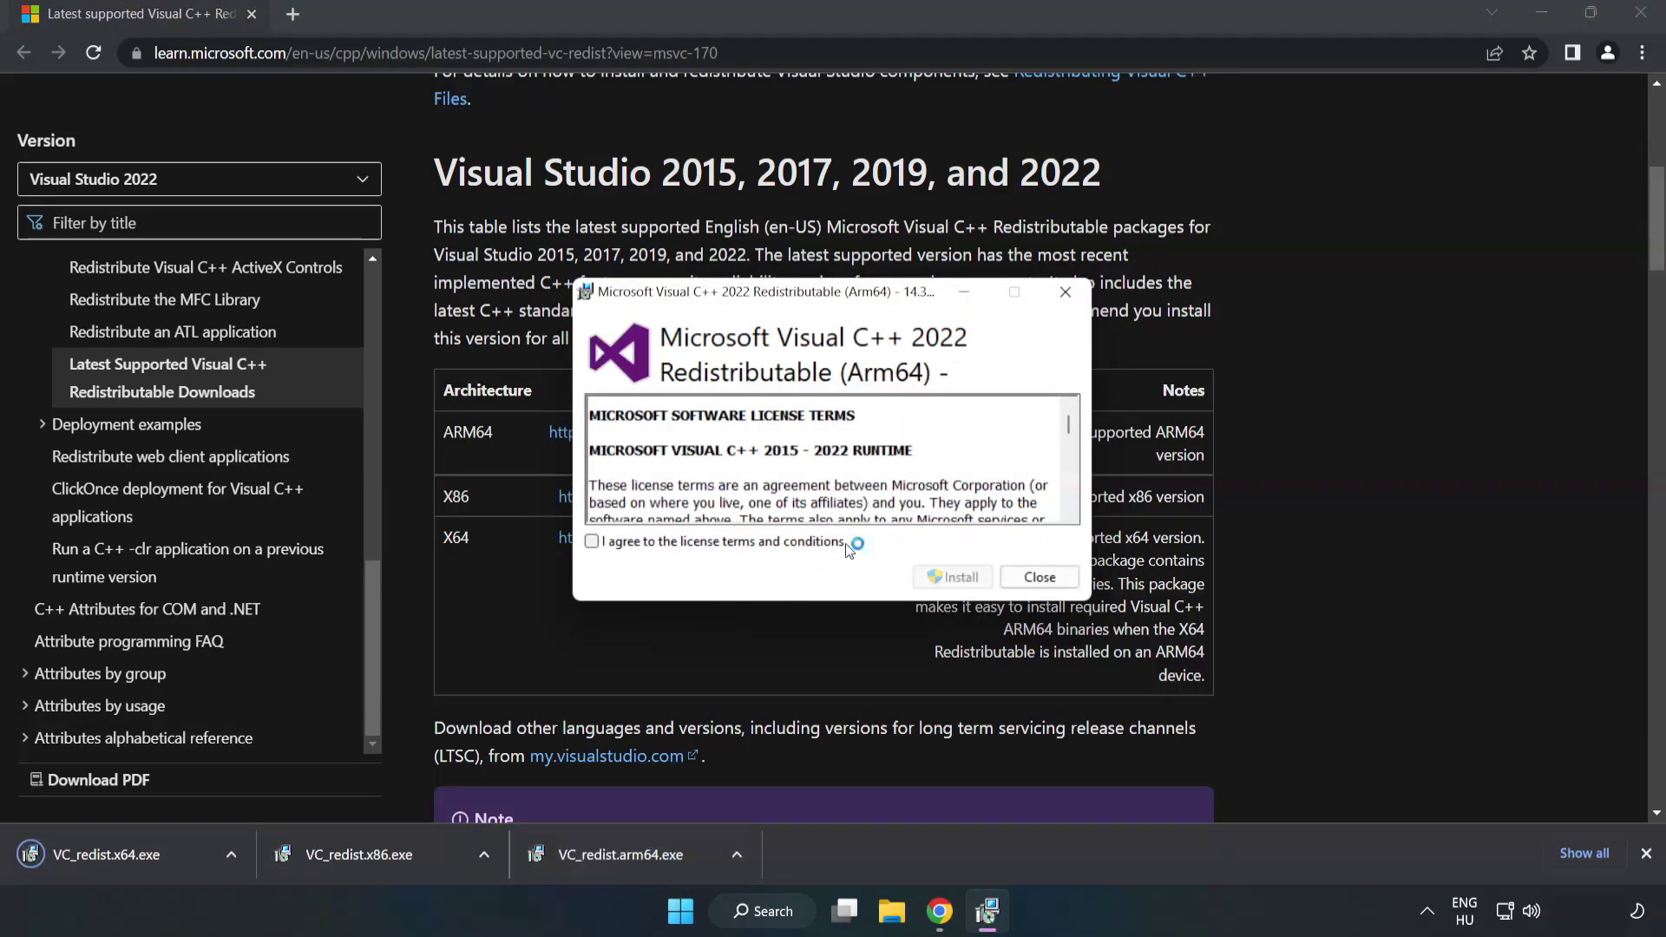
pyautogui.scroll(-15, 1069, 425)
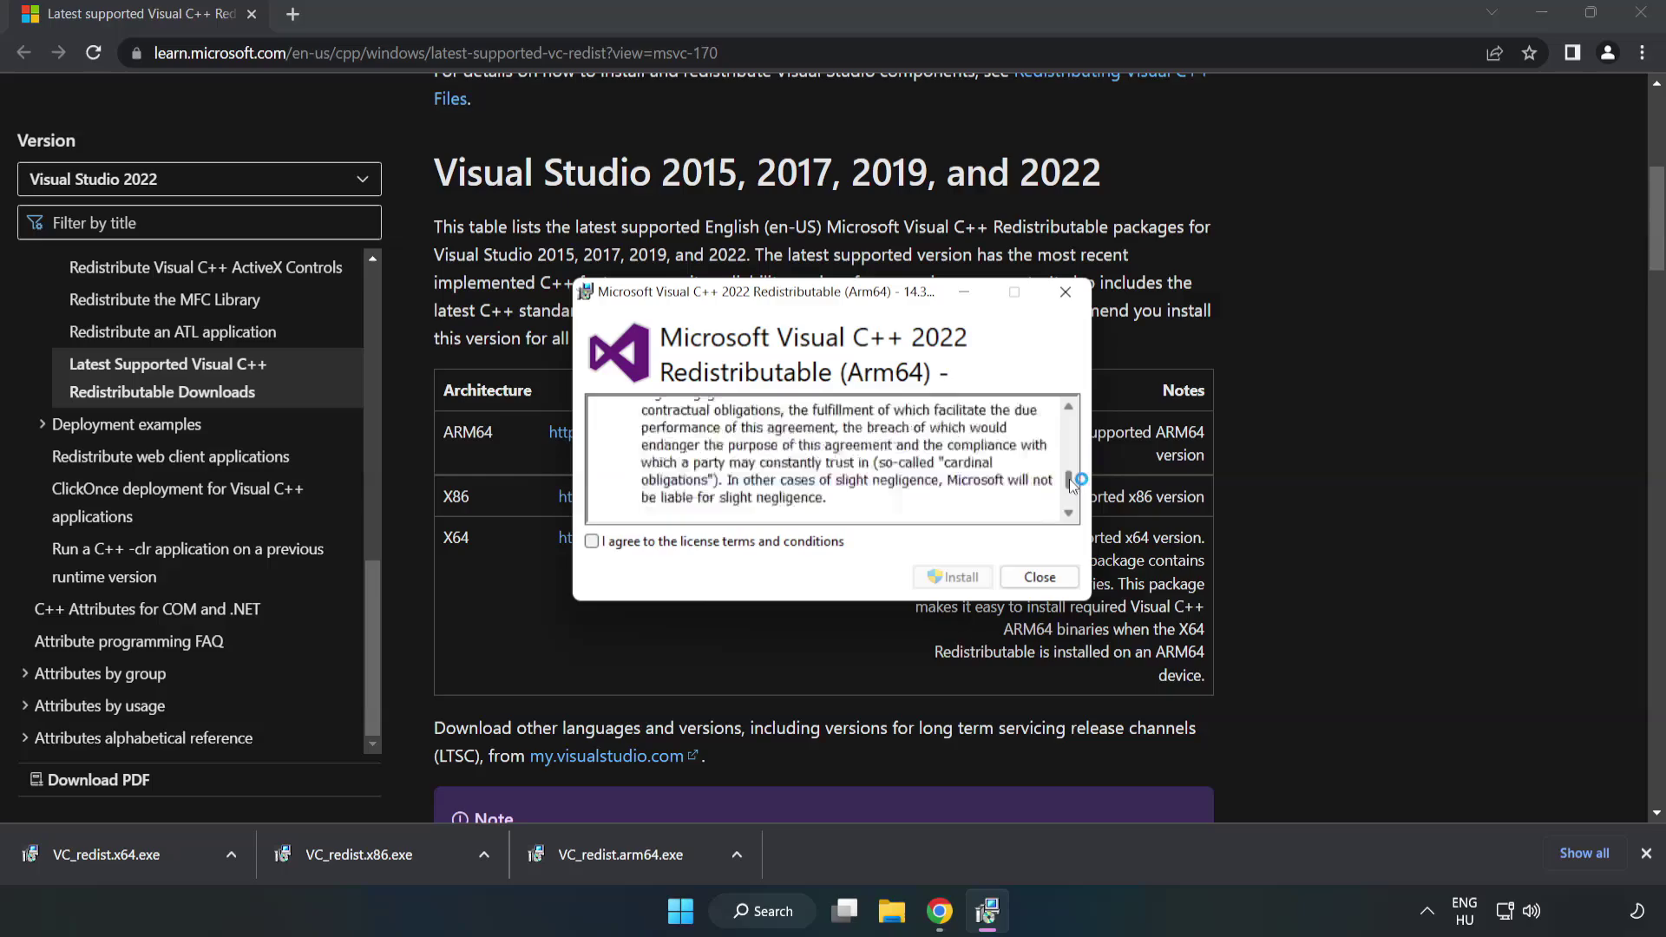
pyautogui.click(593, 542)
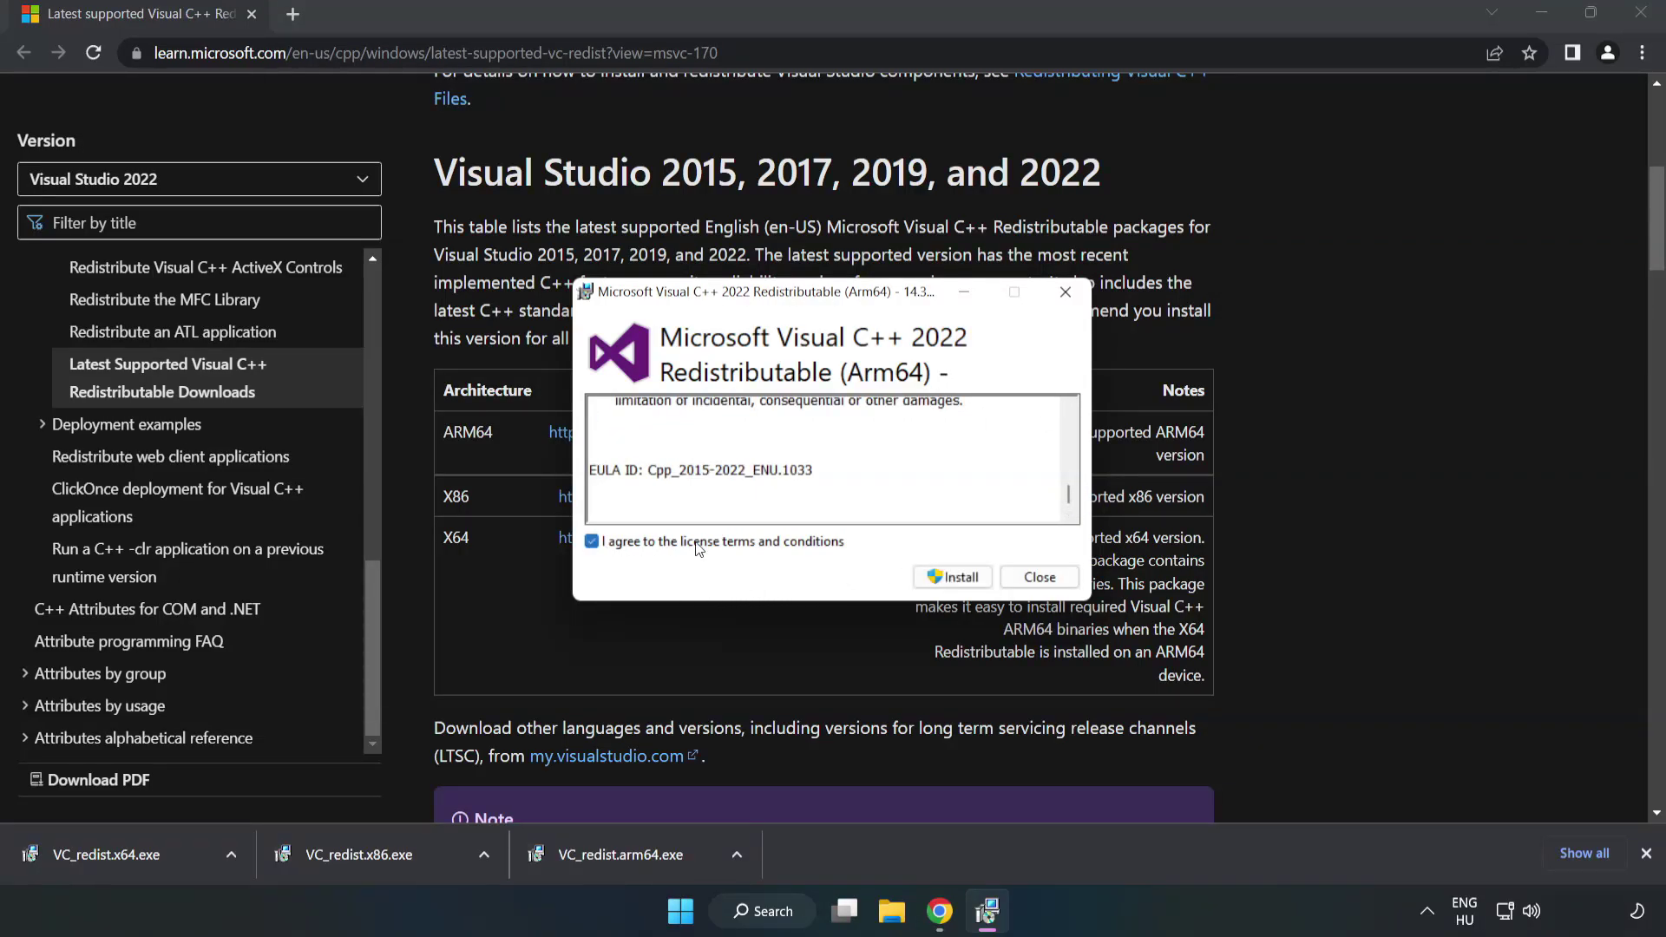
pyautogui.click(954, 577)
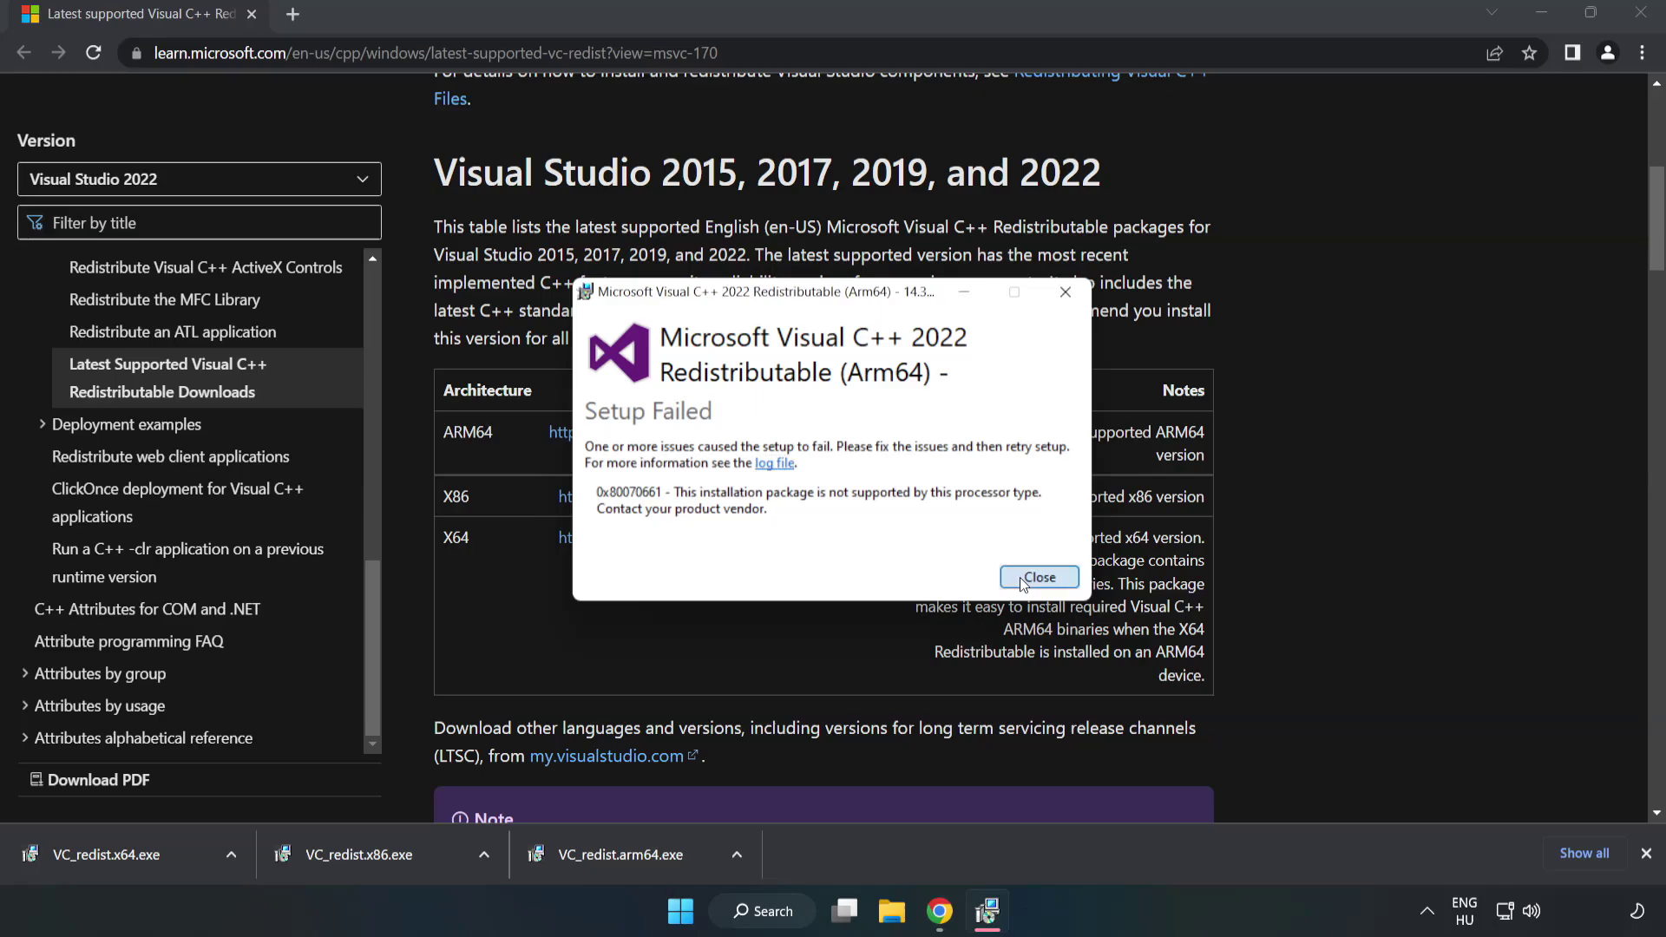
pyautogui.click(1022, 584)
pyautogui.click(368, 850)
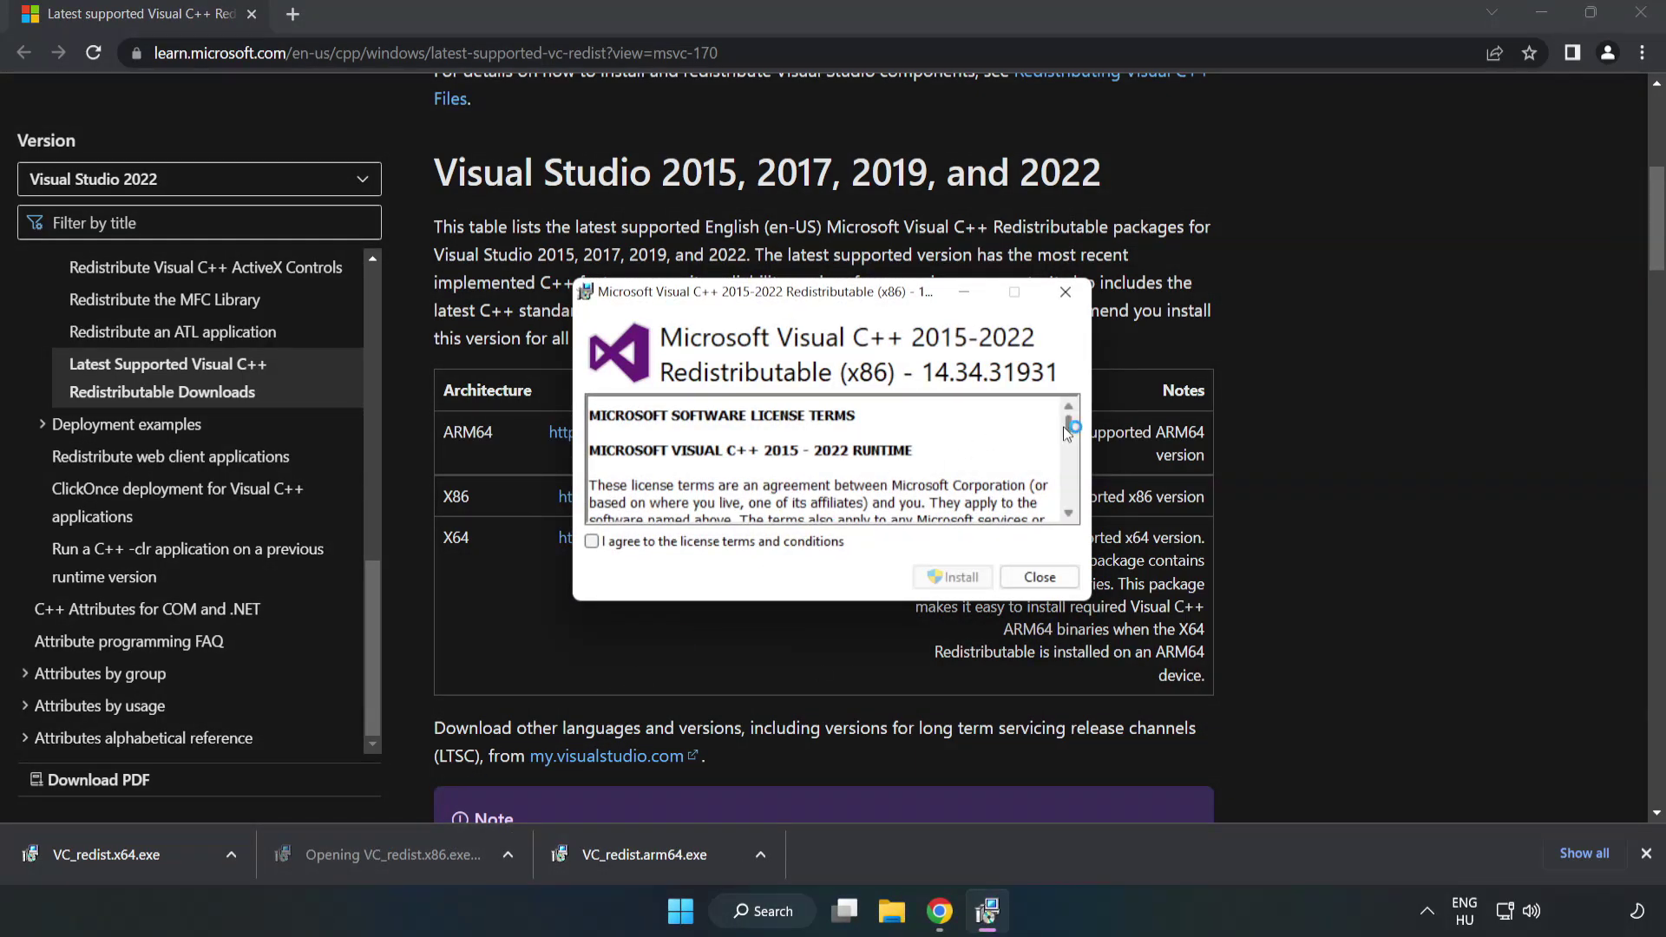
# - Install the x86 Visual C++ 2015-2022 redistributable 14.34.31931 and close its setup
pyautogui.moveTo(1066, 427); pyautogui.dragTo(1068, 495)
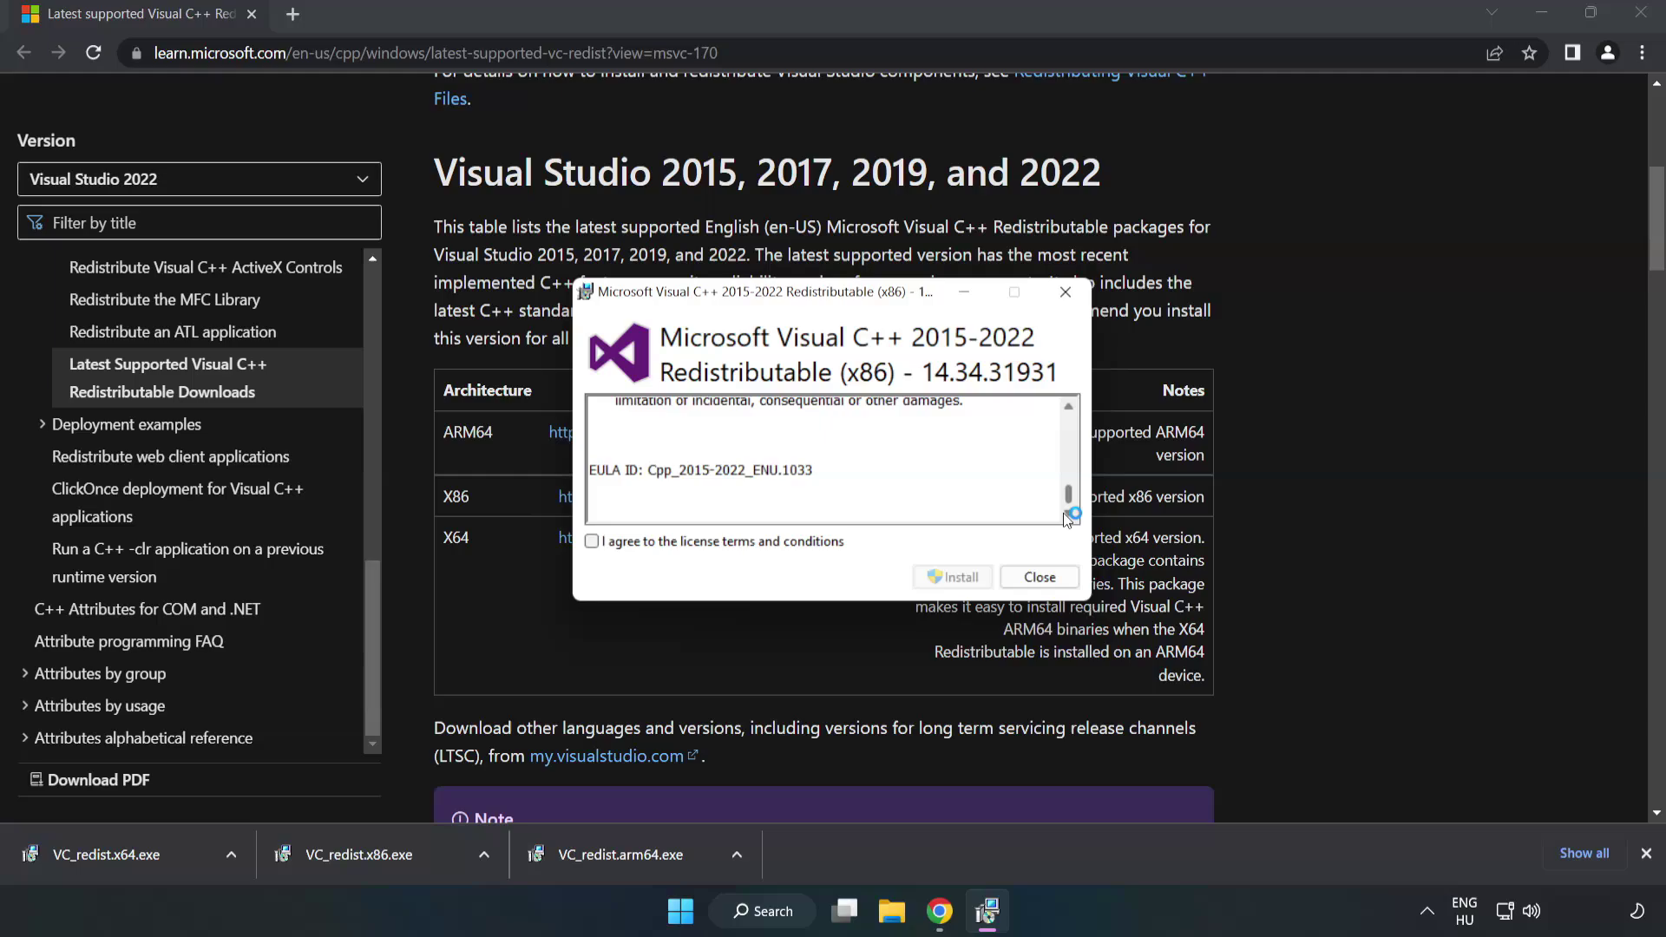
pyautogui.click(591, 542)
pyautogui.click(942, 579)
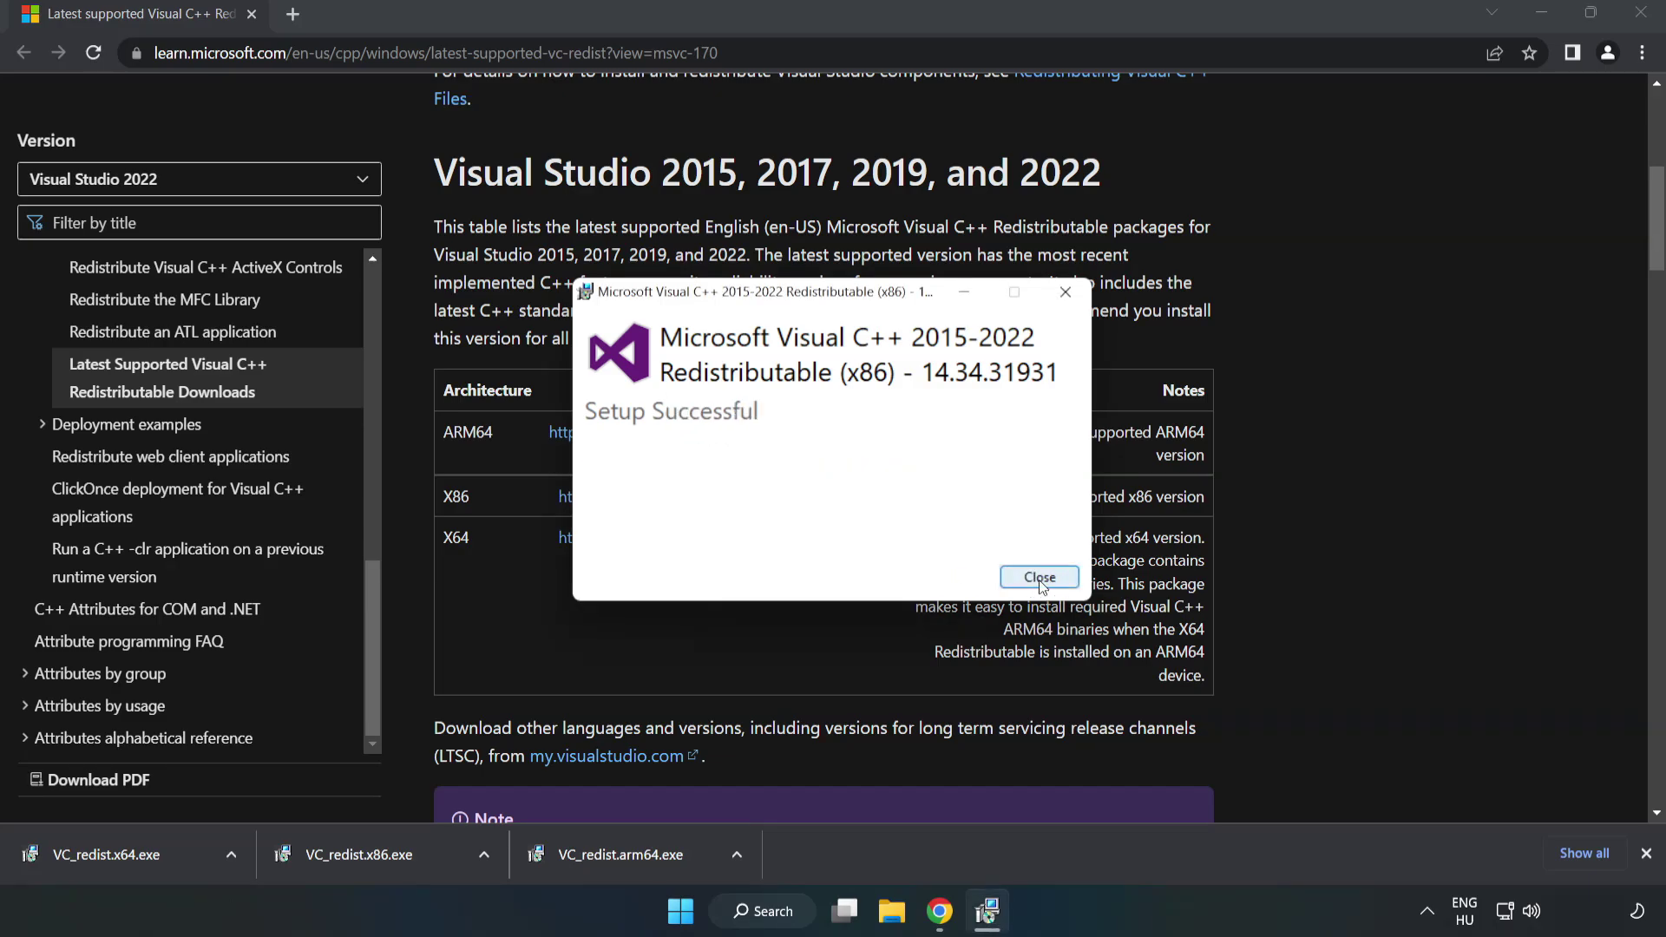
pyautogui.click(1039, 578)
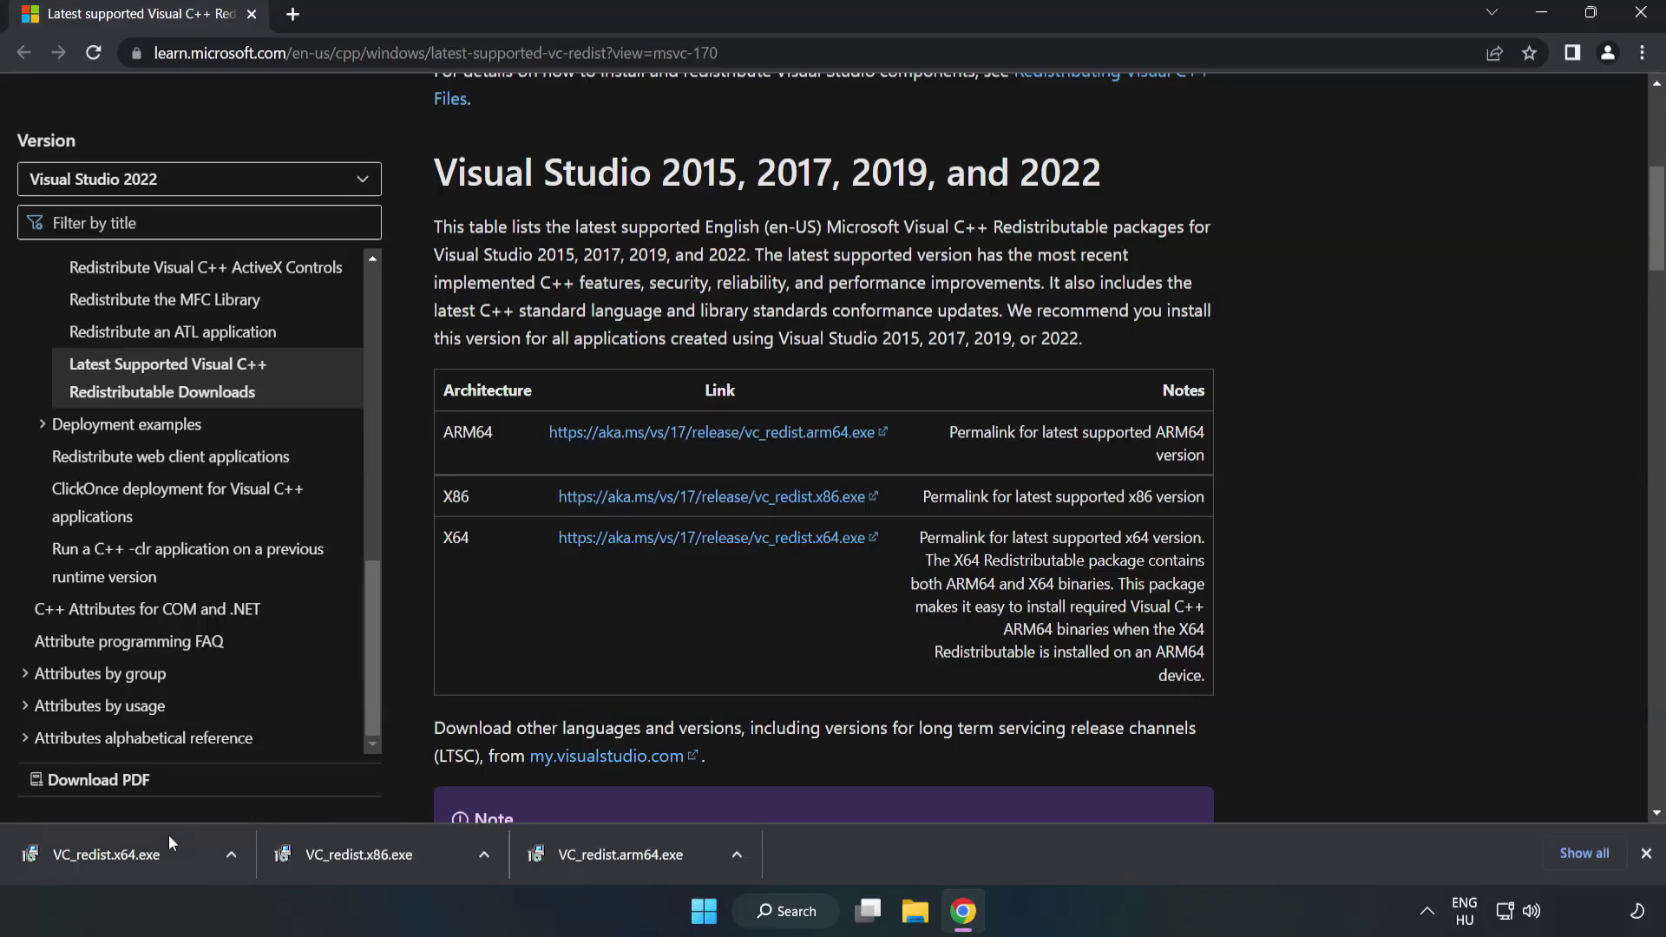
pyautogui.click(90, 849)
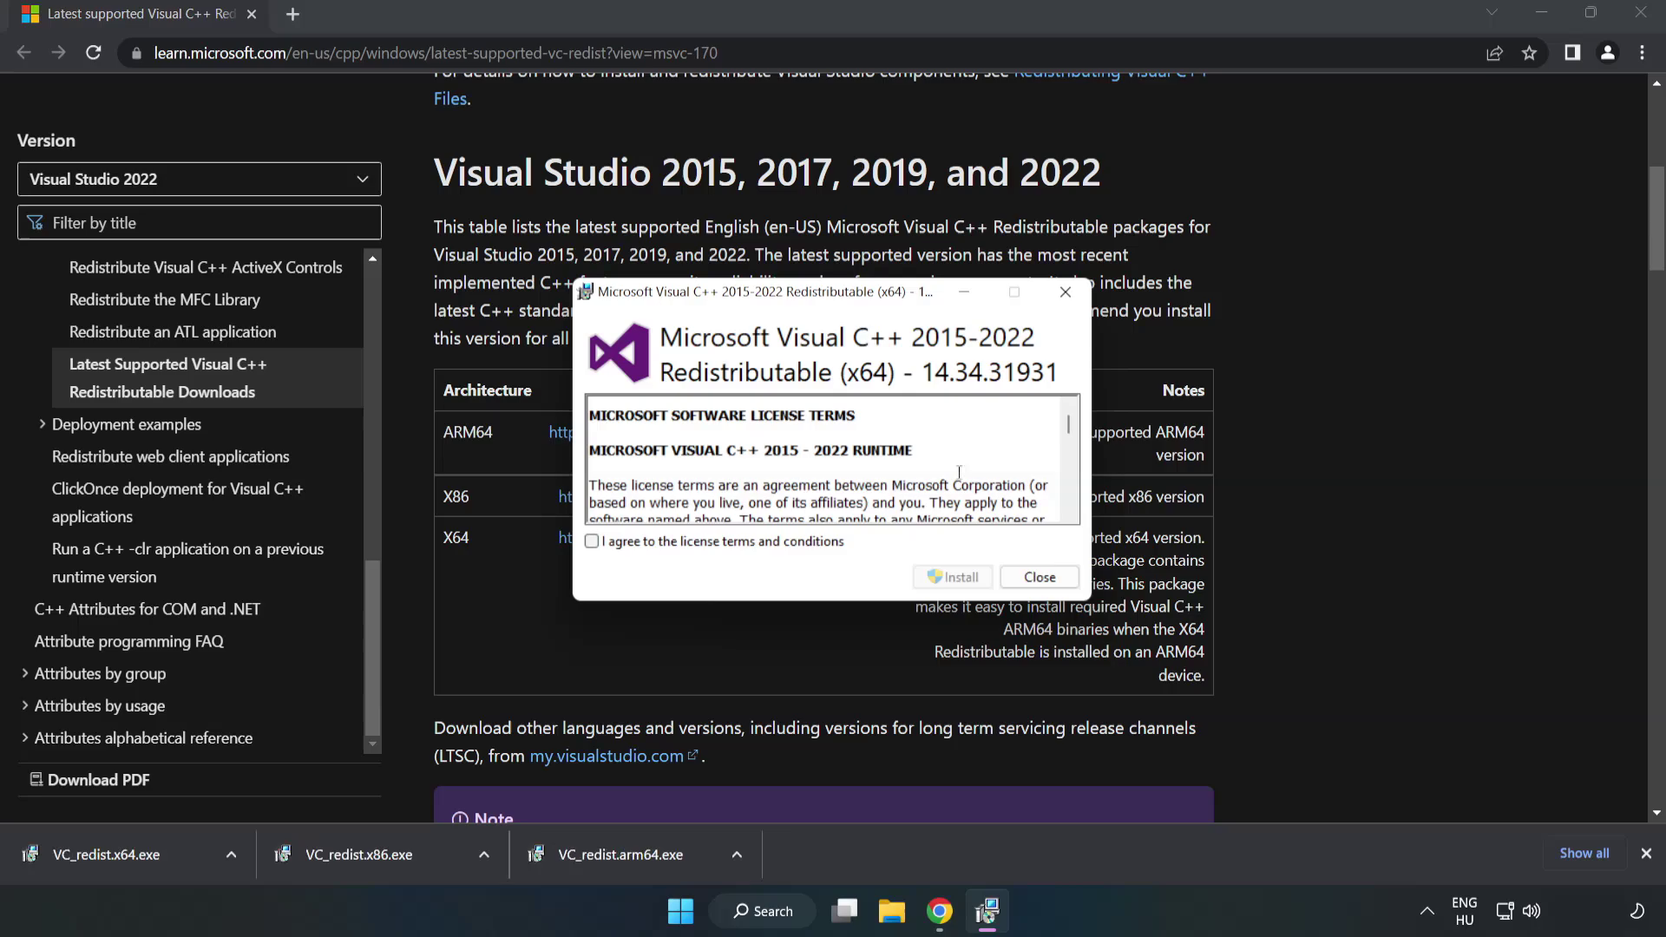
# - Install the x64 Visual C++ redistributable 14.34.31931, then close its setup and Chrome
pyautogui.moveTo(1069, 429); pyautogui.dragTo(1071, 506)
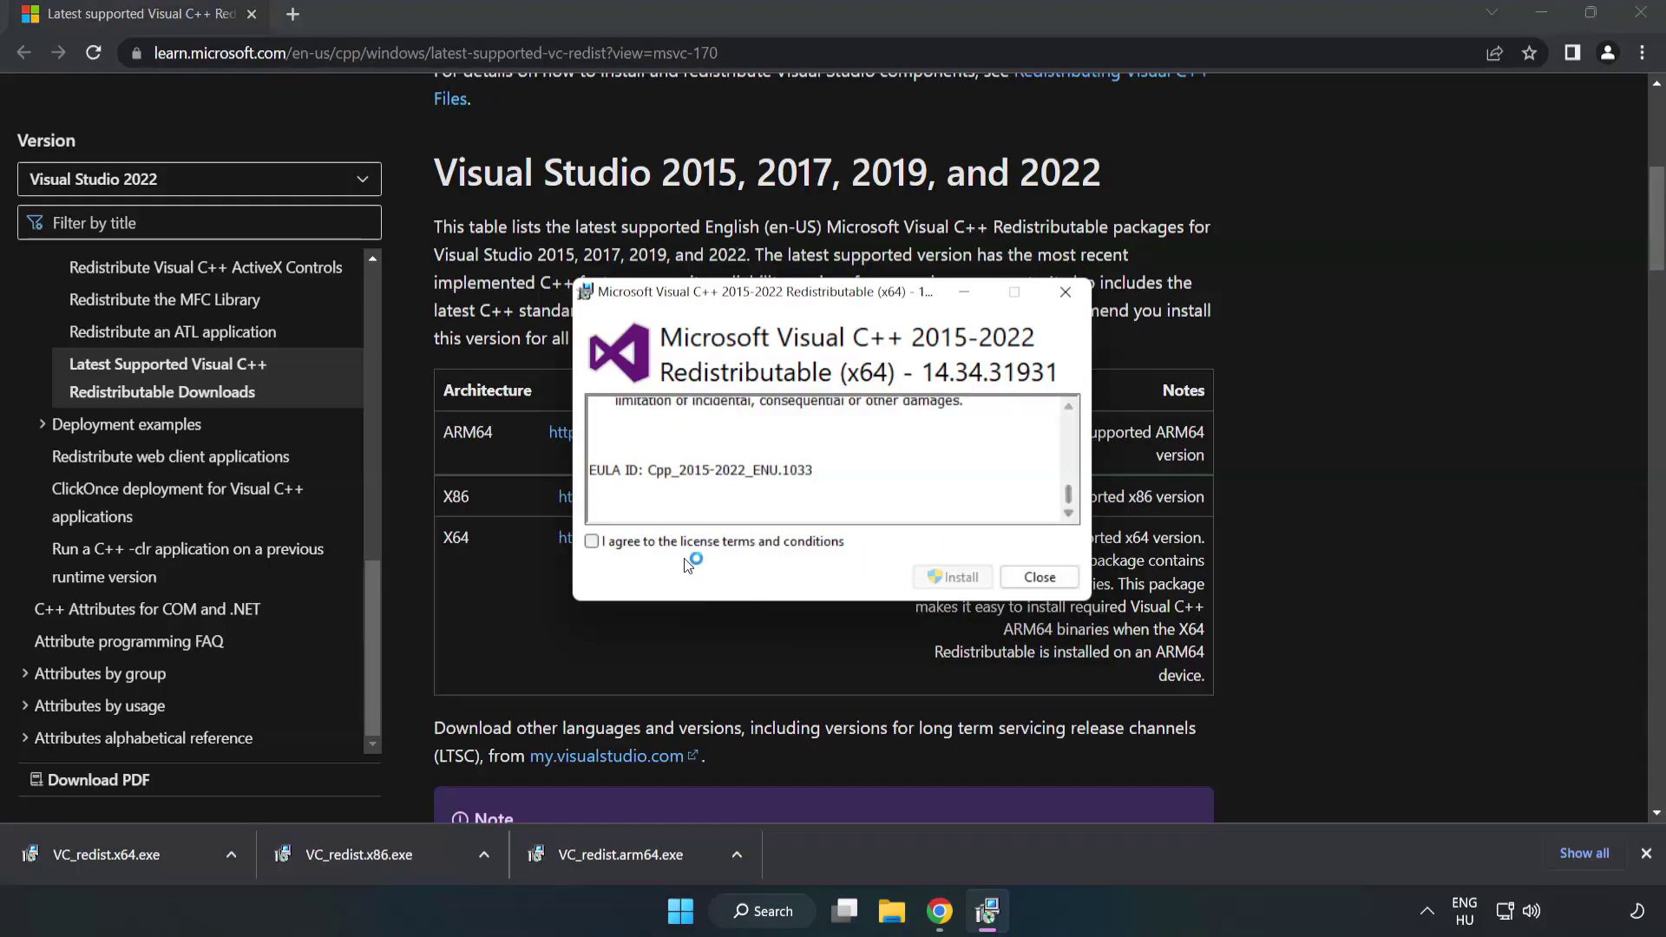
pyautogui.click(592, 542)
pyautogui.click(948, 577)
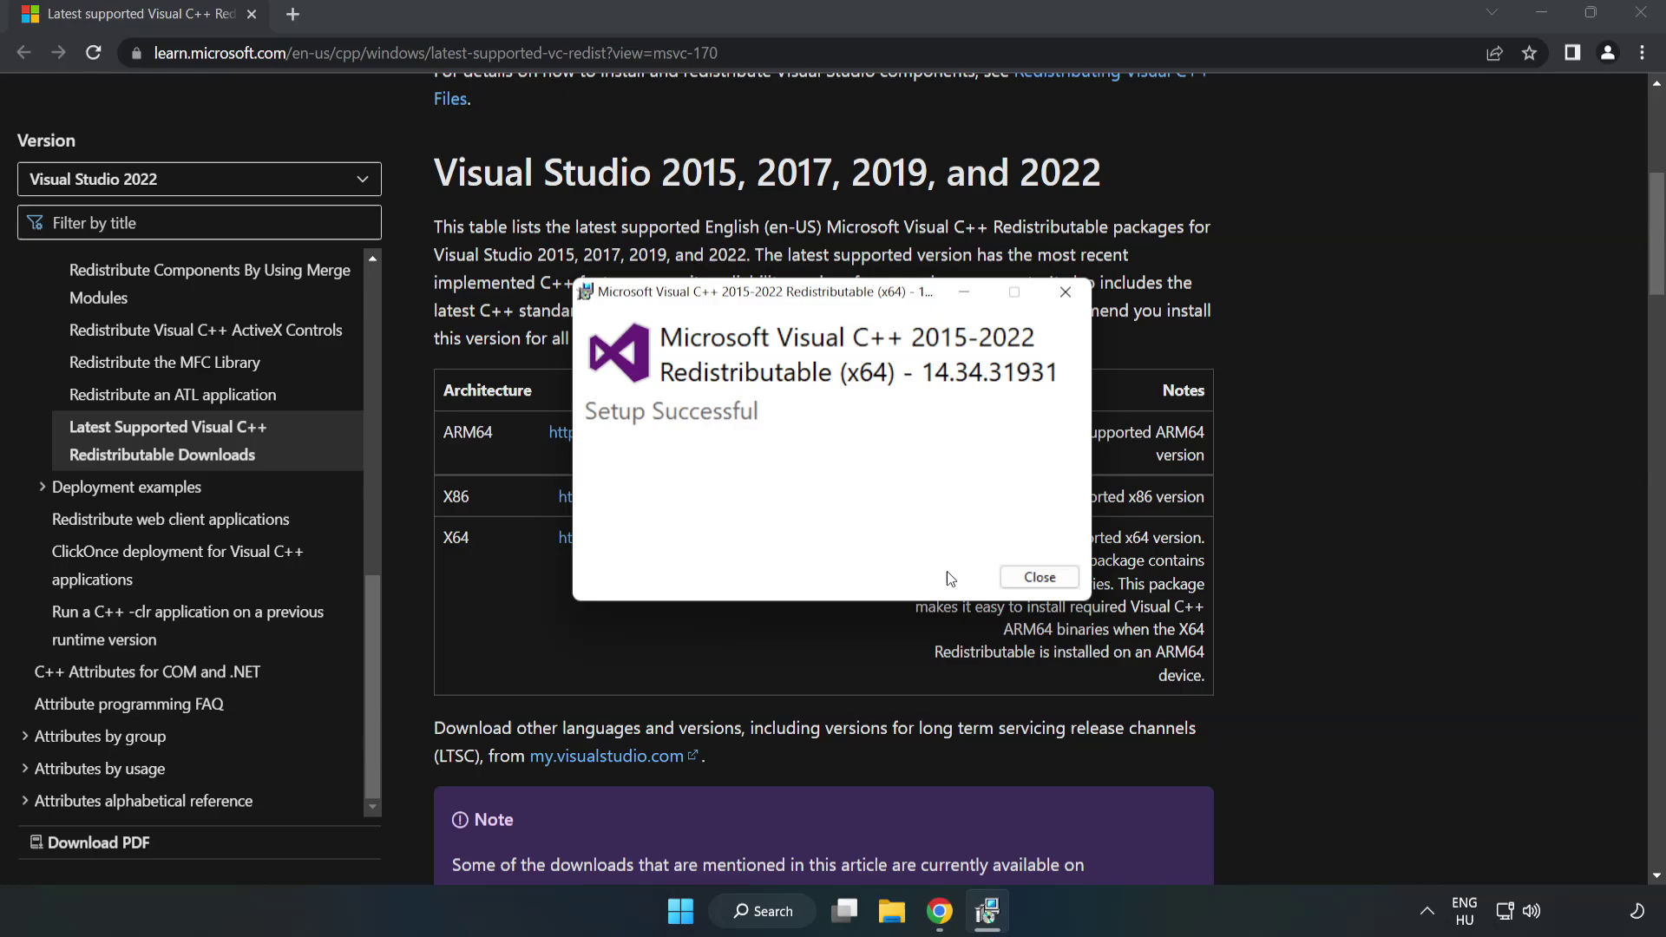
pyautogui.click(1039, 578)
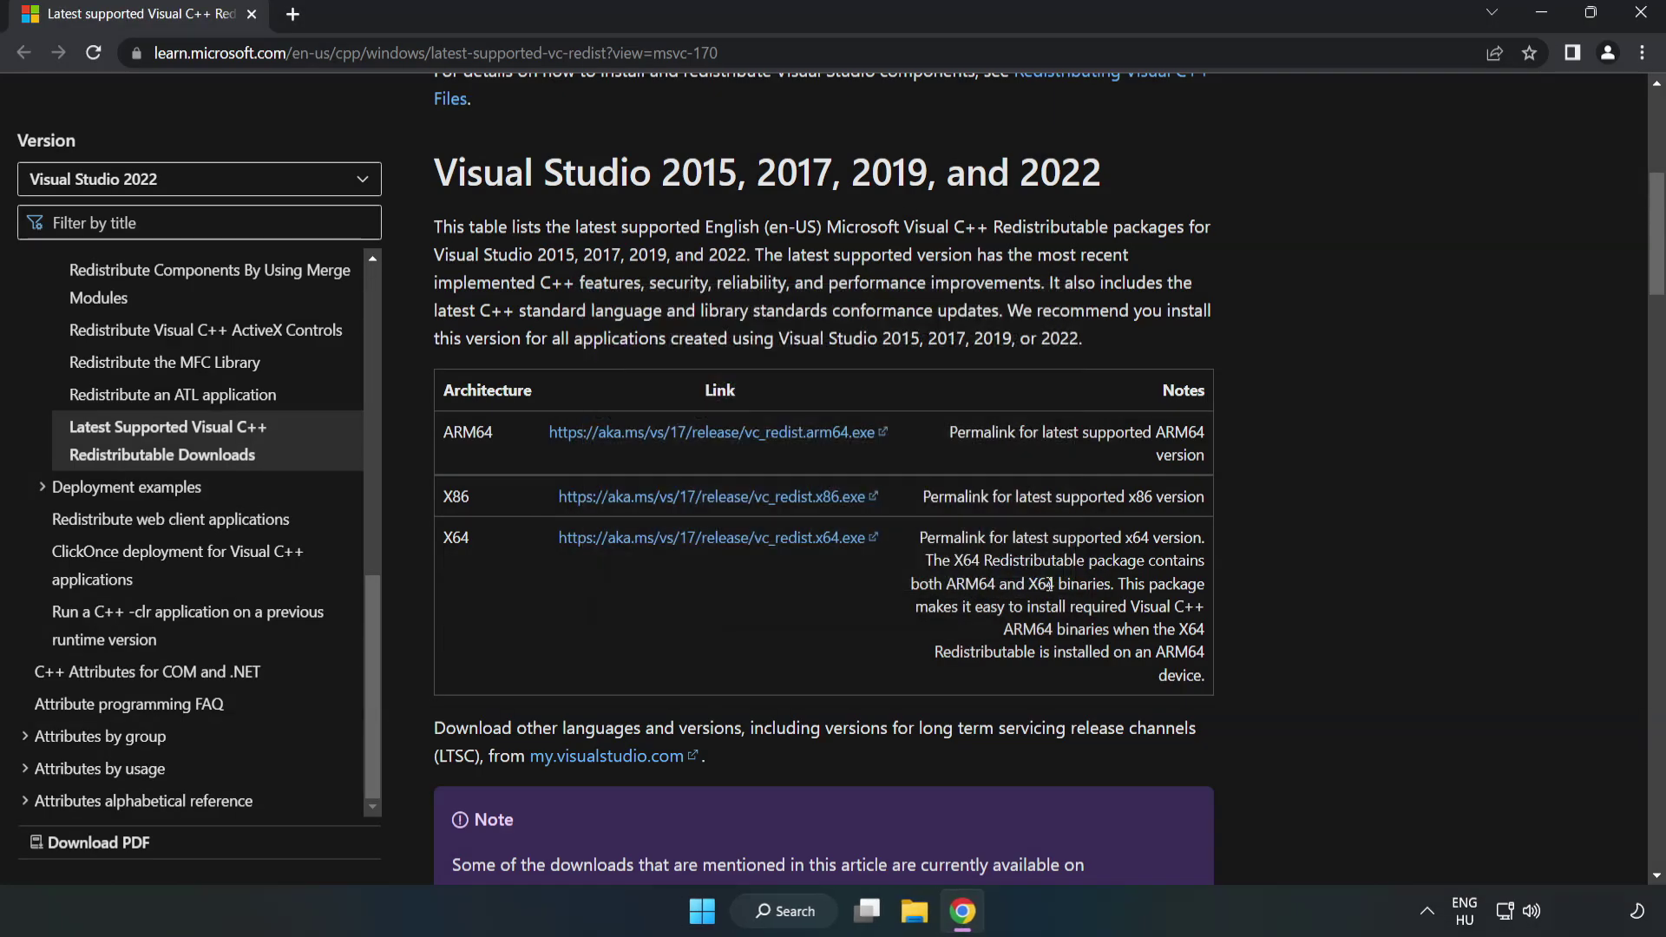
pyautogui.click(1643, 19)
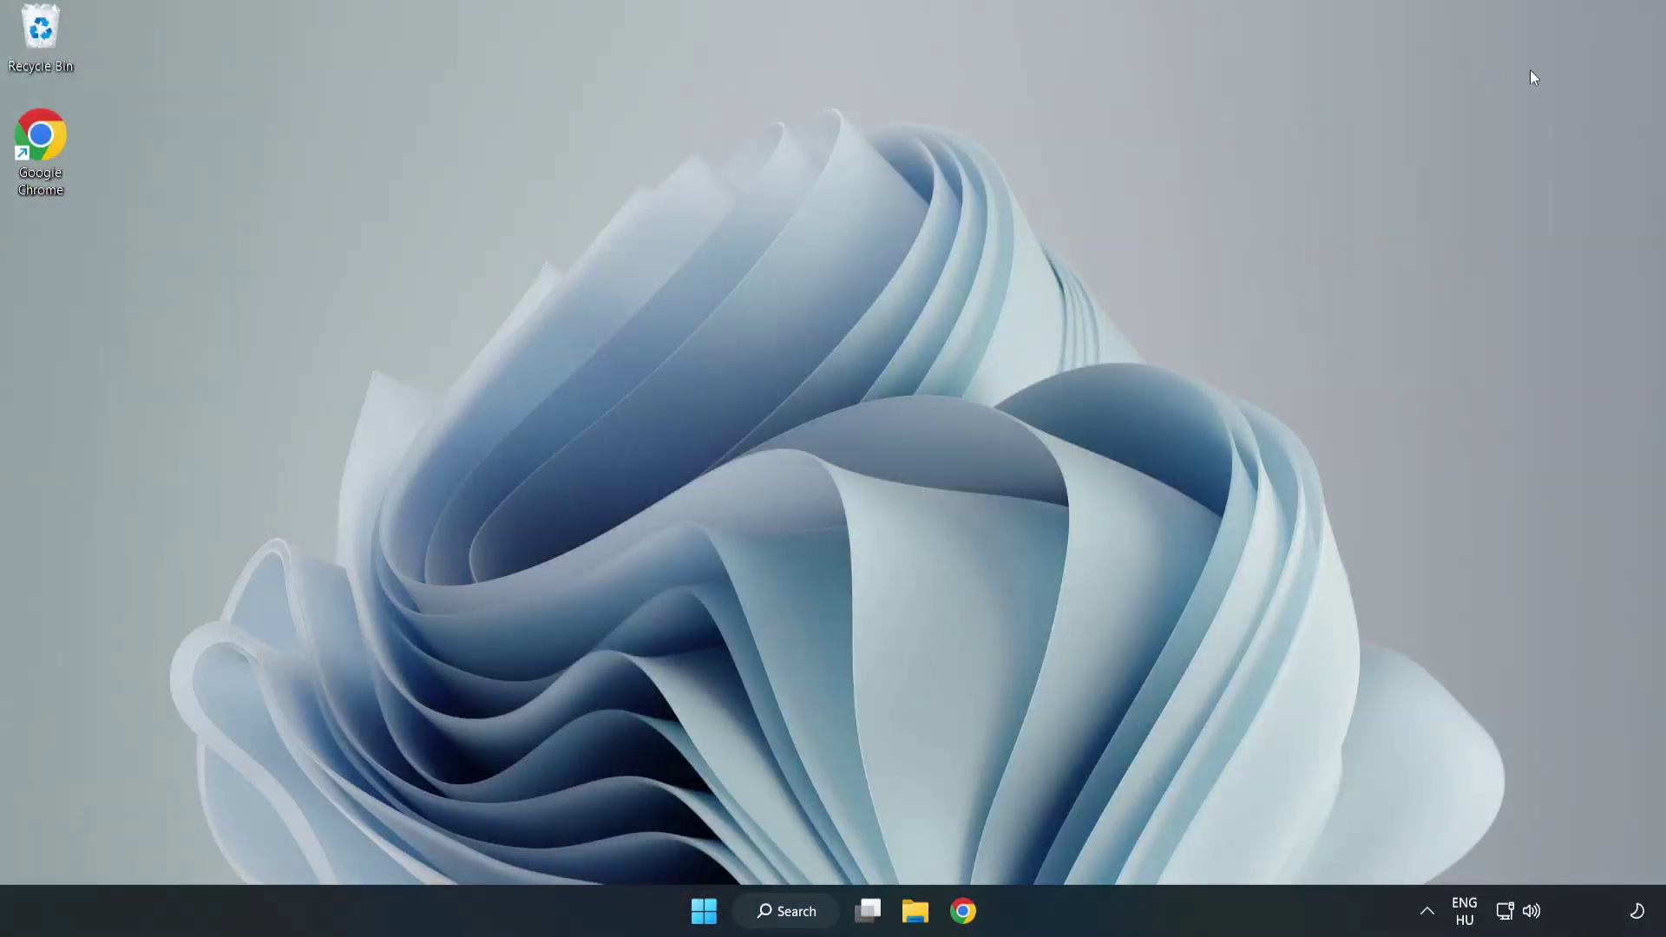
# - Search for "cmd" and run Command Prompt as administrator, centred on screen
pyautogui.click(805, 912)
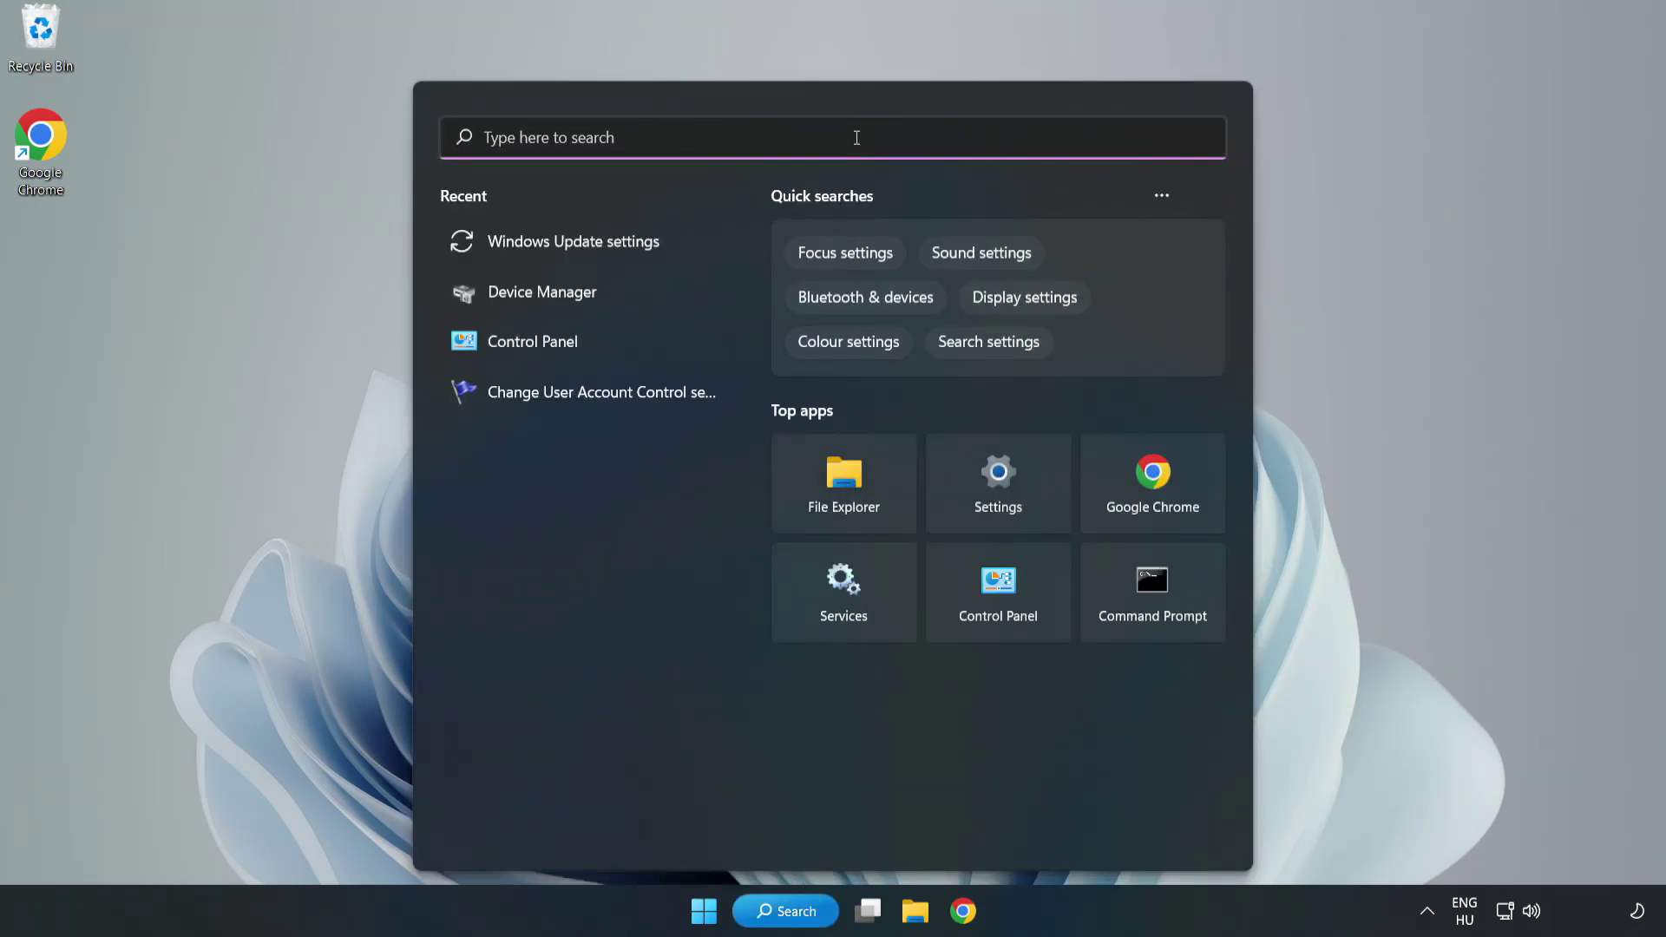
pyautogui.write('cmd')
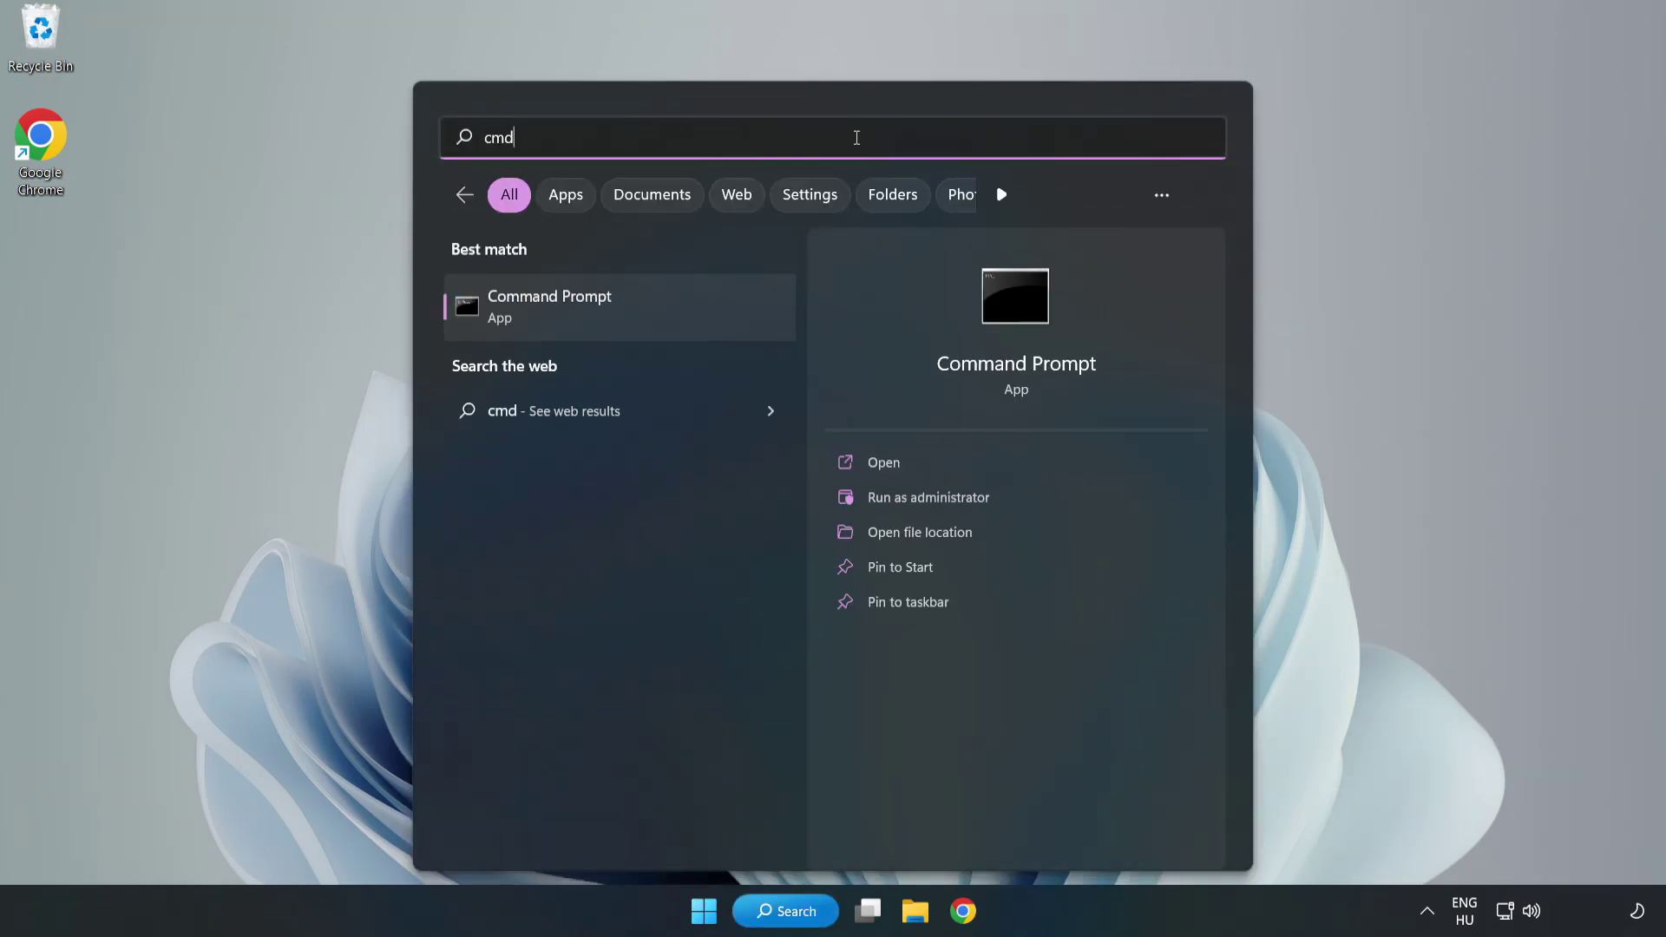
pyautogui.click(655, 315)
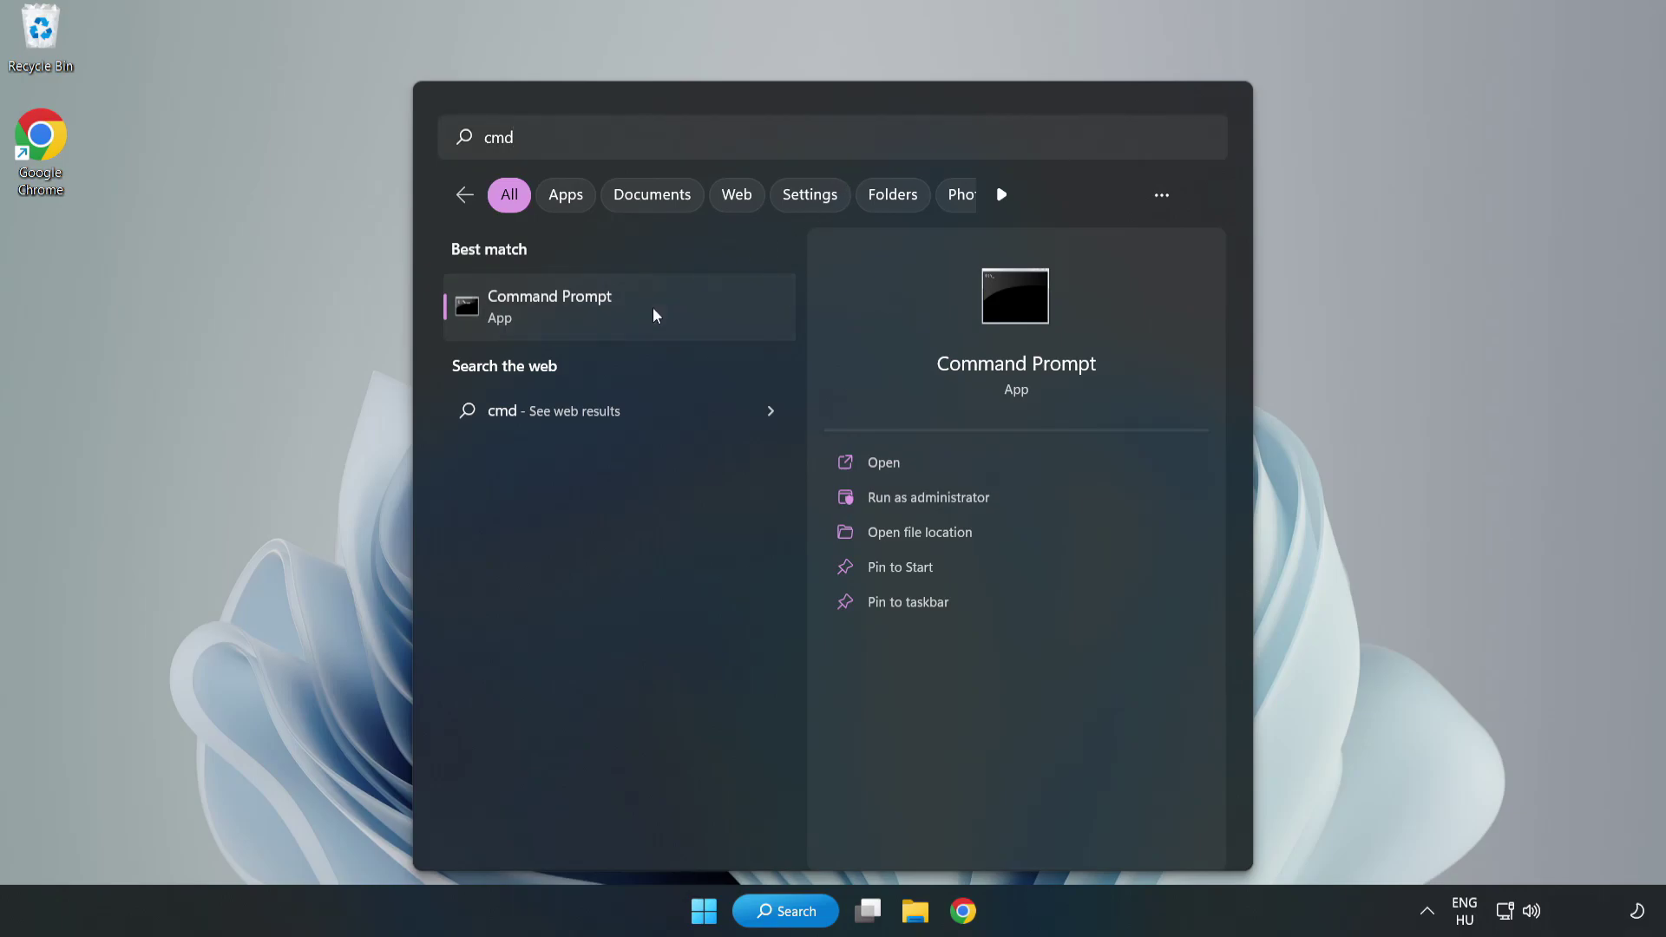
pyautogui.rightClick(655, 315)
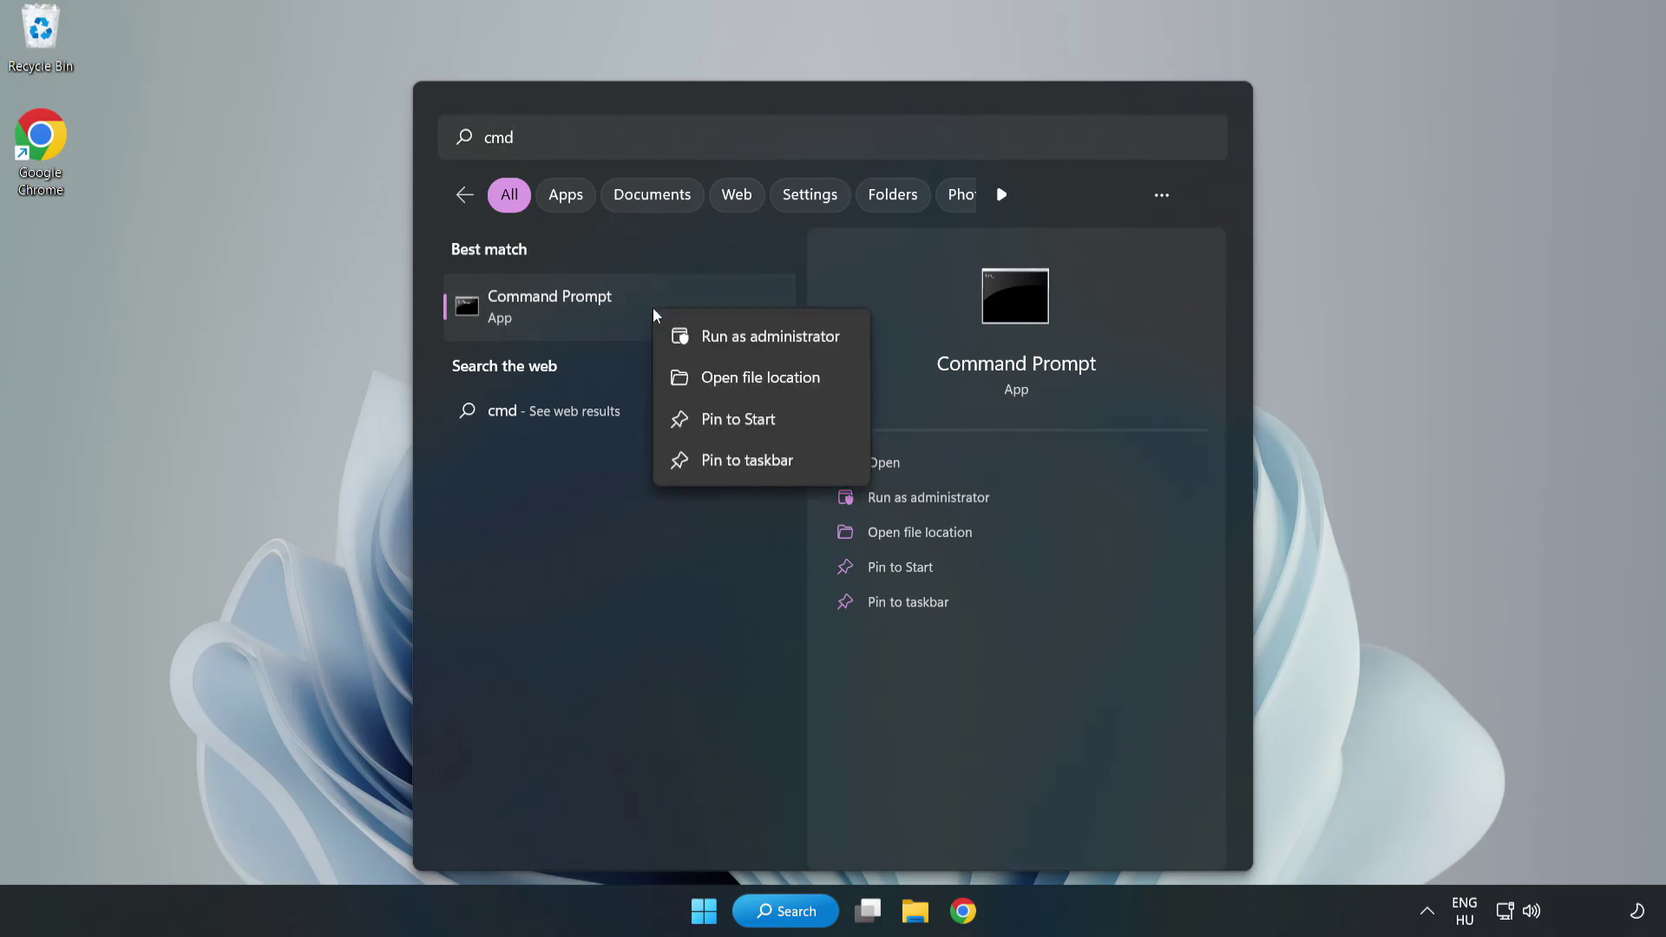
pyautogui.click(721, 338)
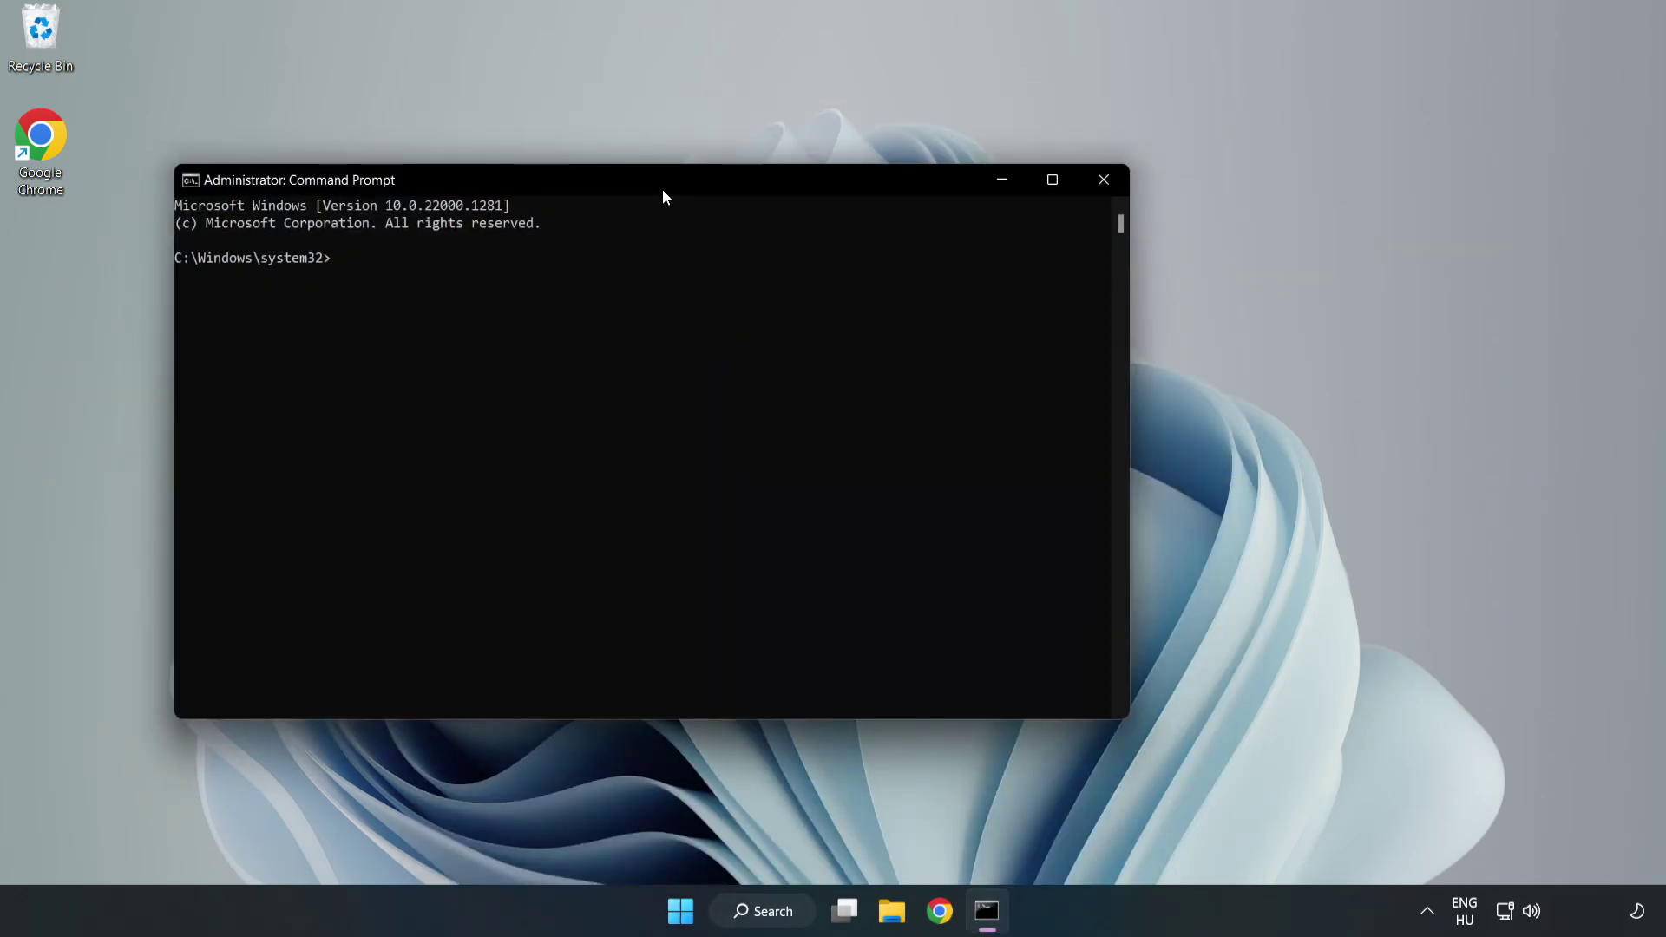
pyautogui.moveTo(663, 191); pyautogui.dragTo(848, 191)
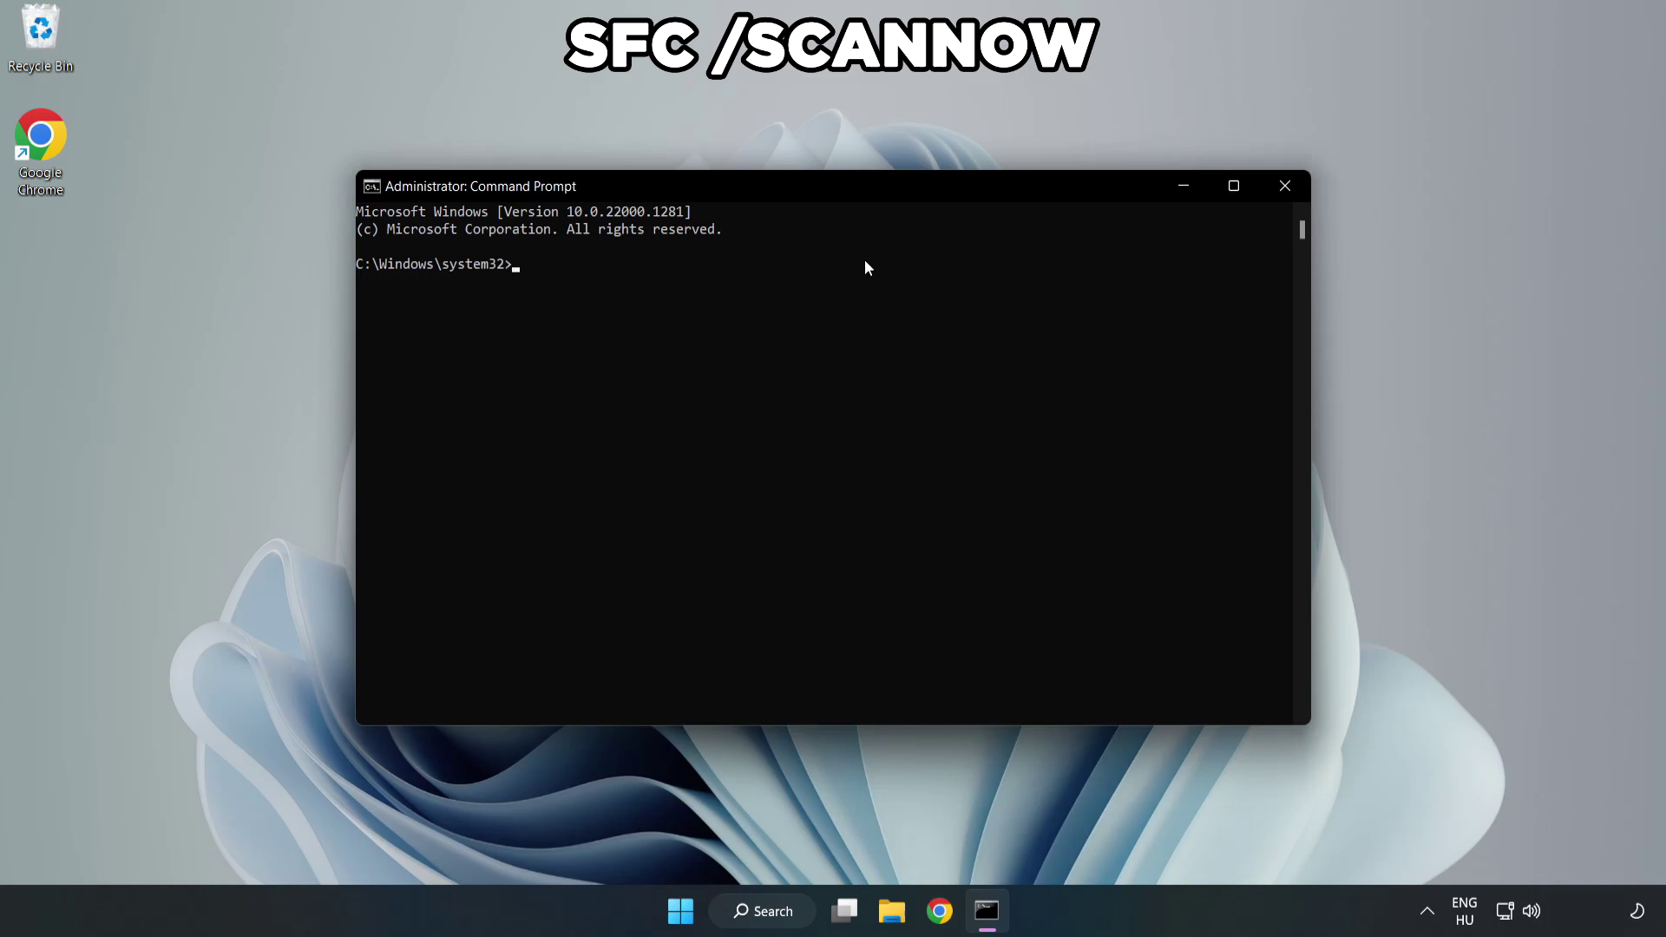
# - Run sfc /scannow, confirm no integrity violations, and close Command Prompt
pyautogui.write('sfc /scannow')
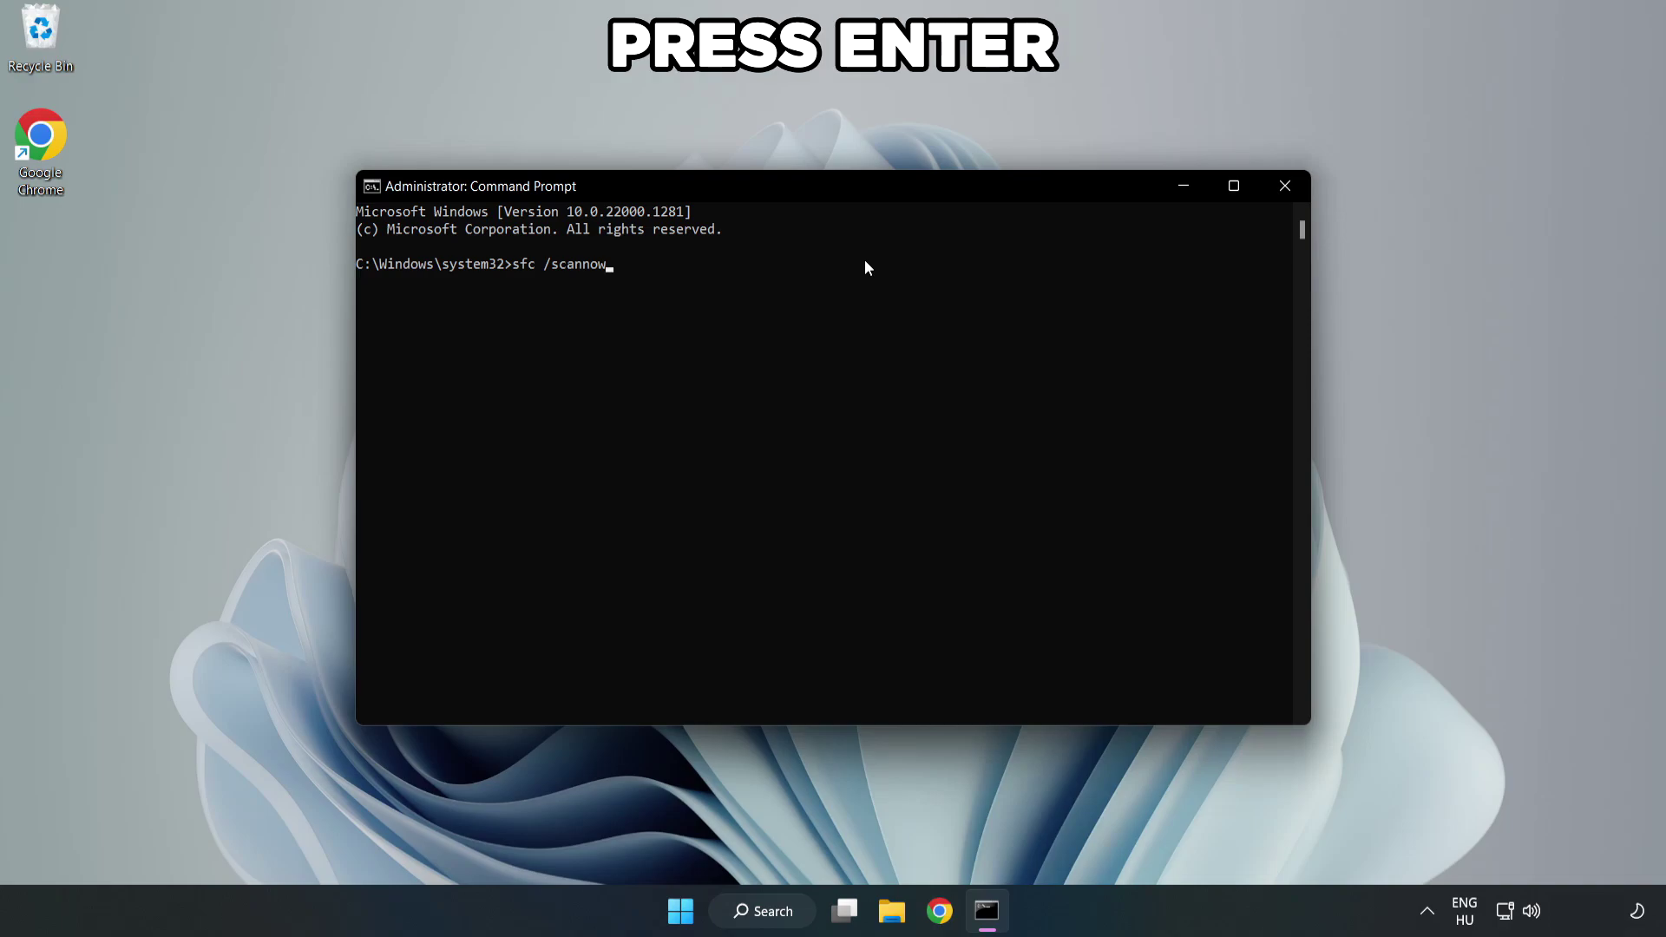
pyautogui.press('Return')
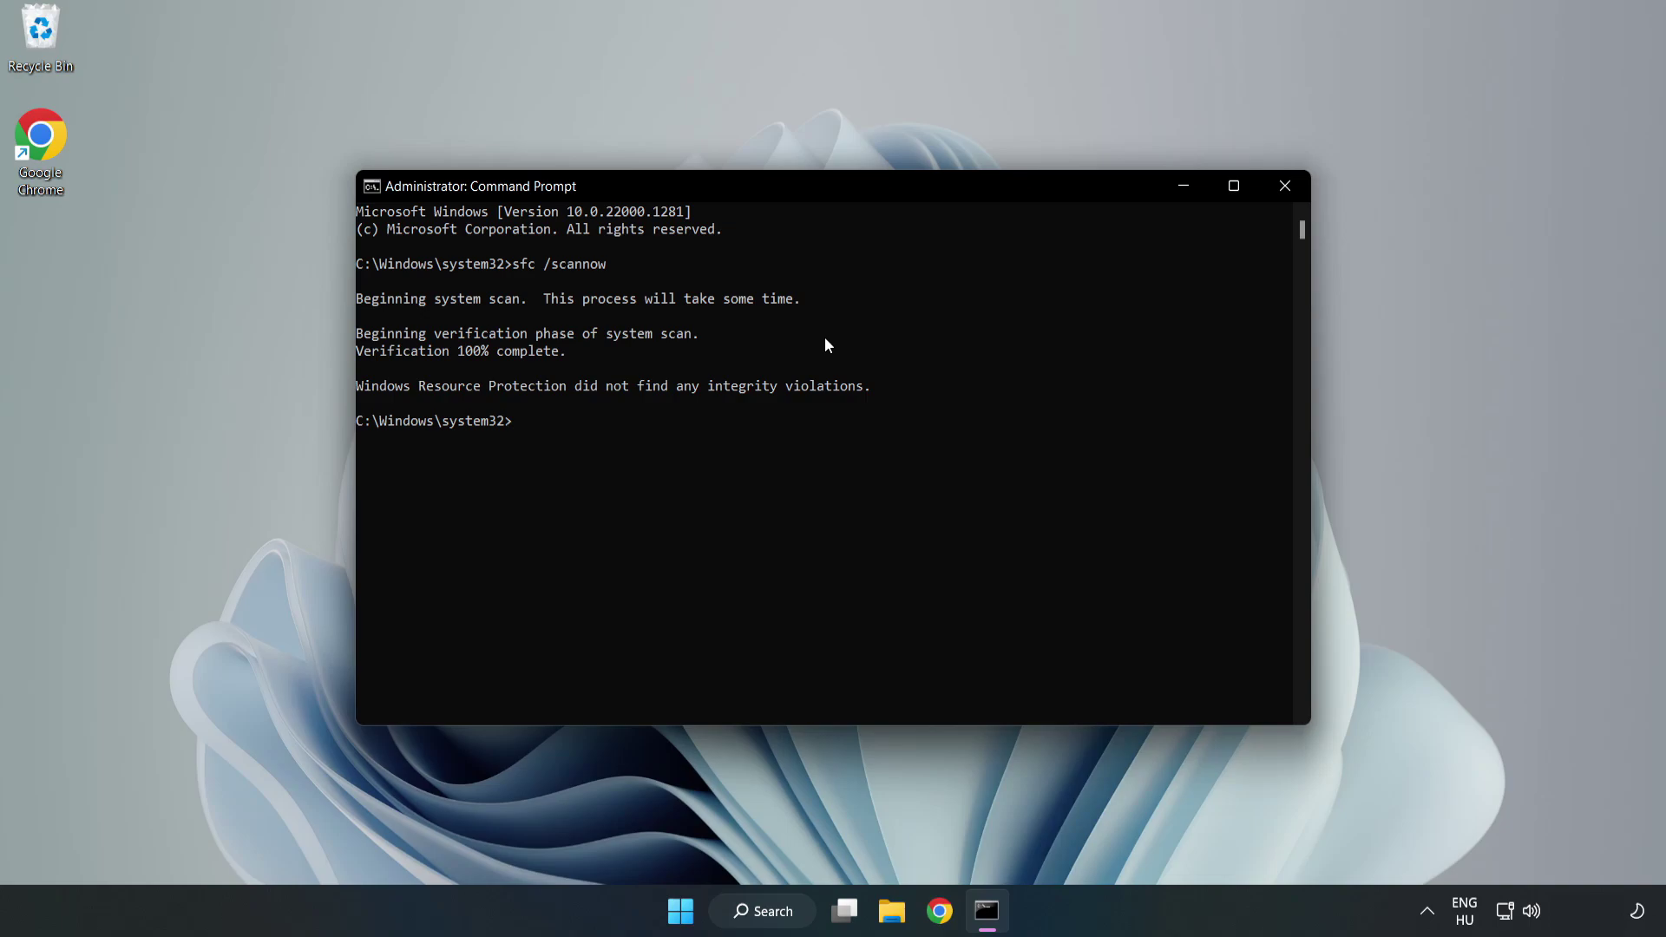
pyautogui.click(1285, 198)
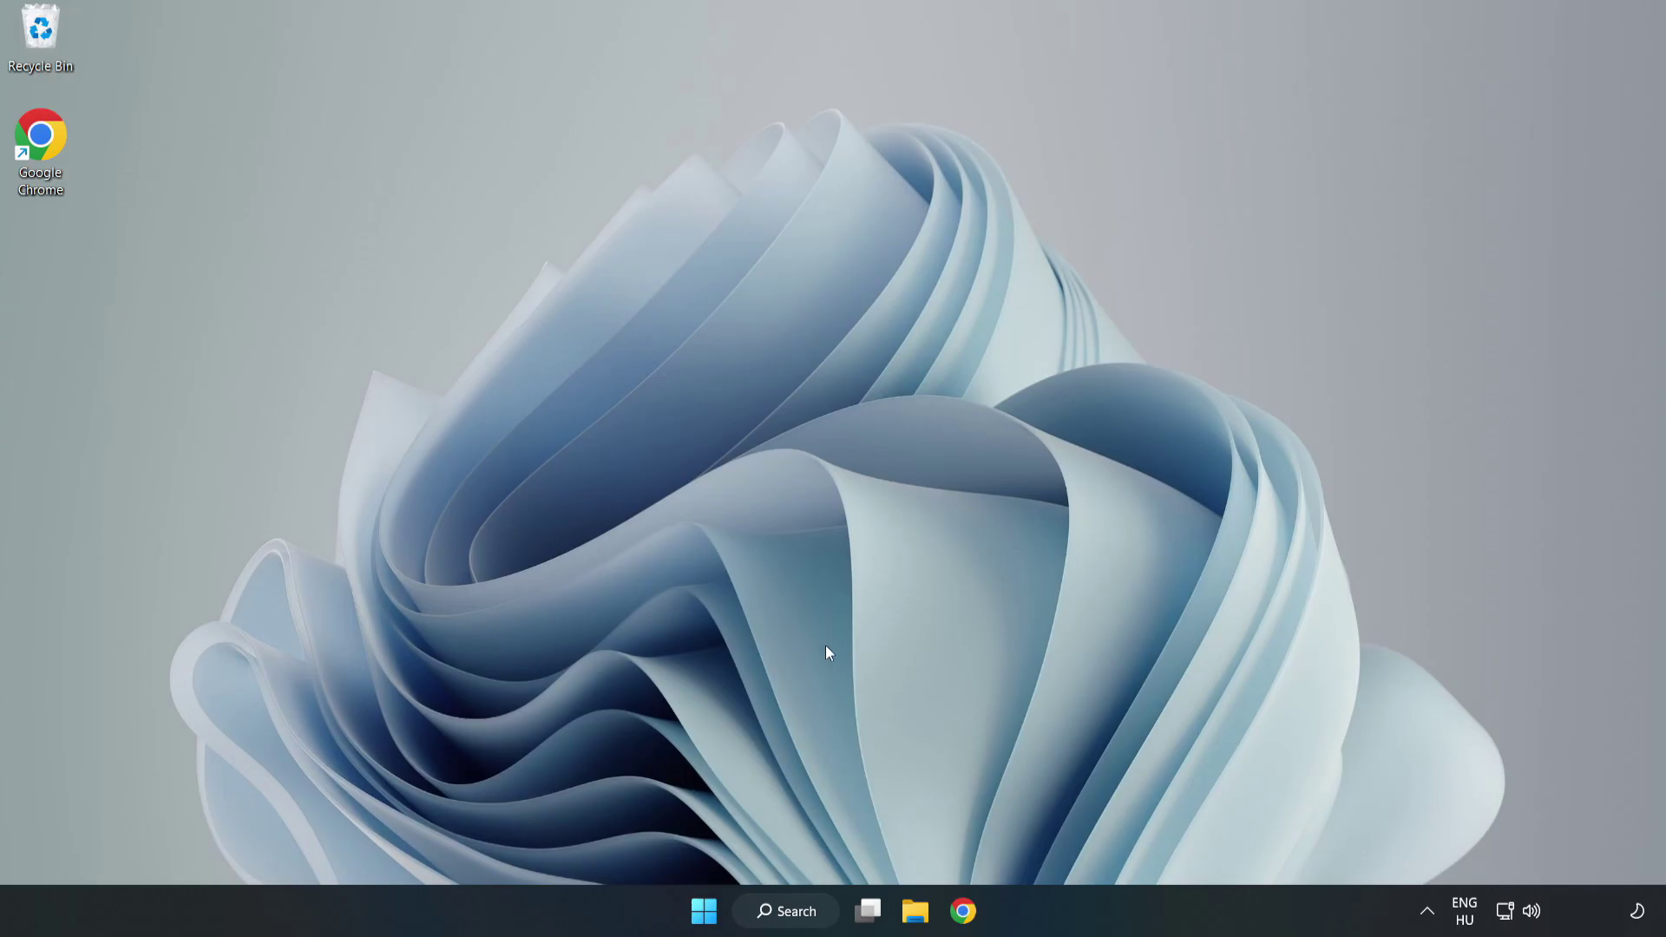
# - Search for "security" and launch Windows Security from the best match
pyautogui.click(784, 918)
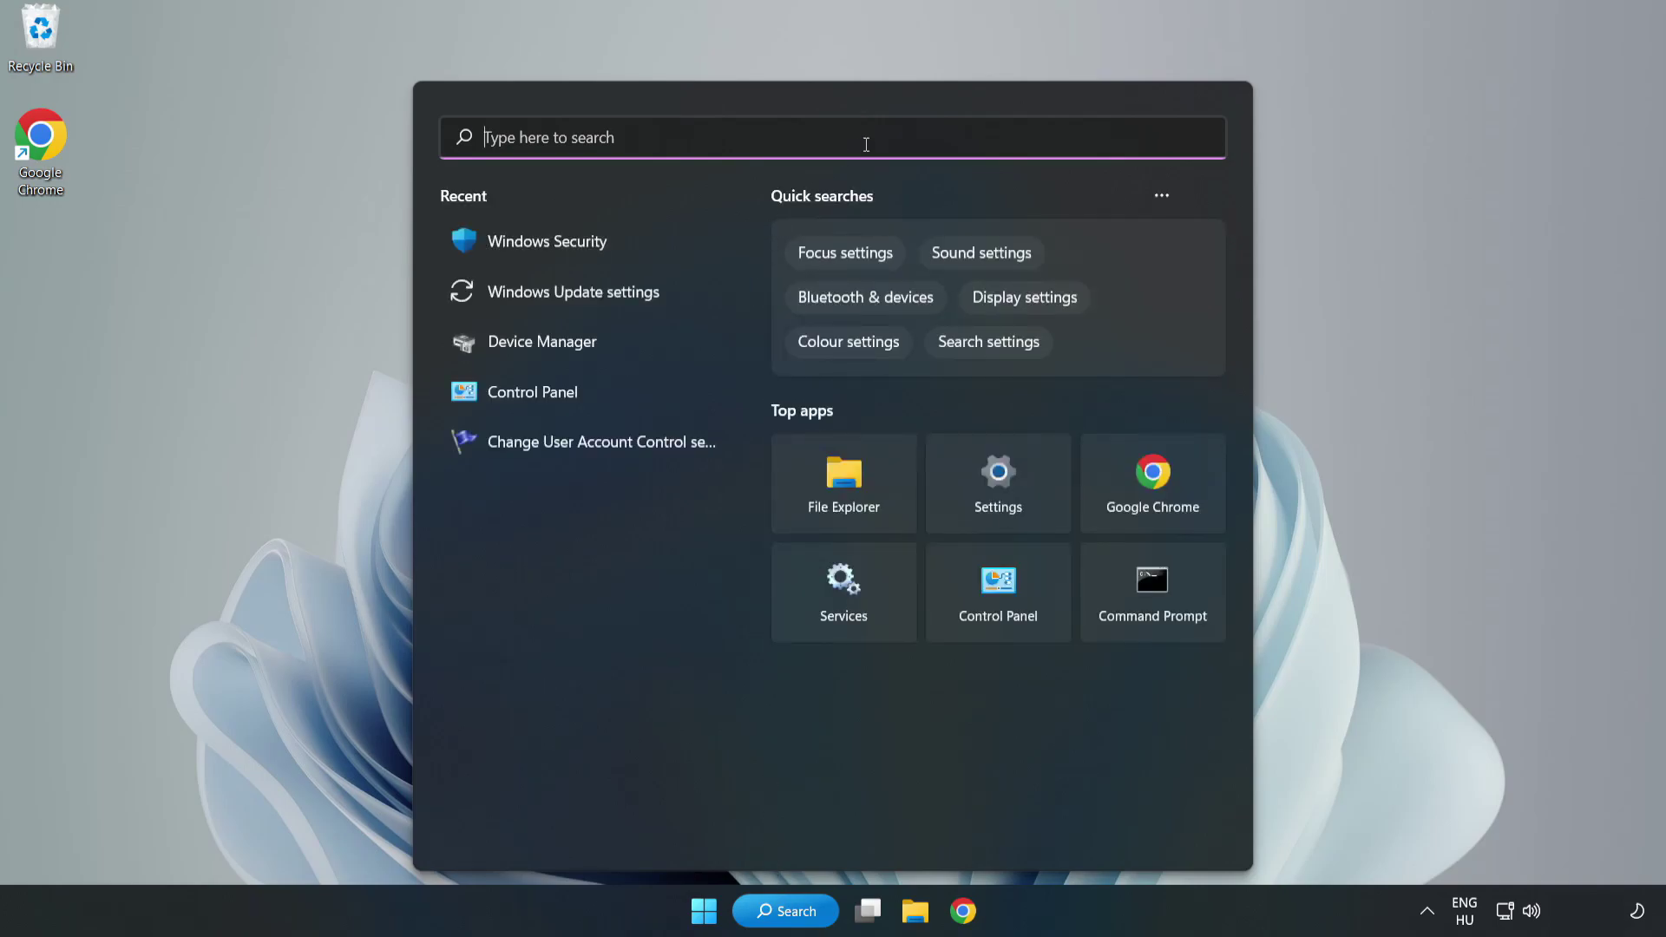
pyautogui.write('sec')
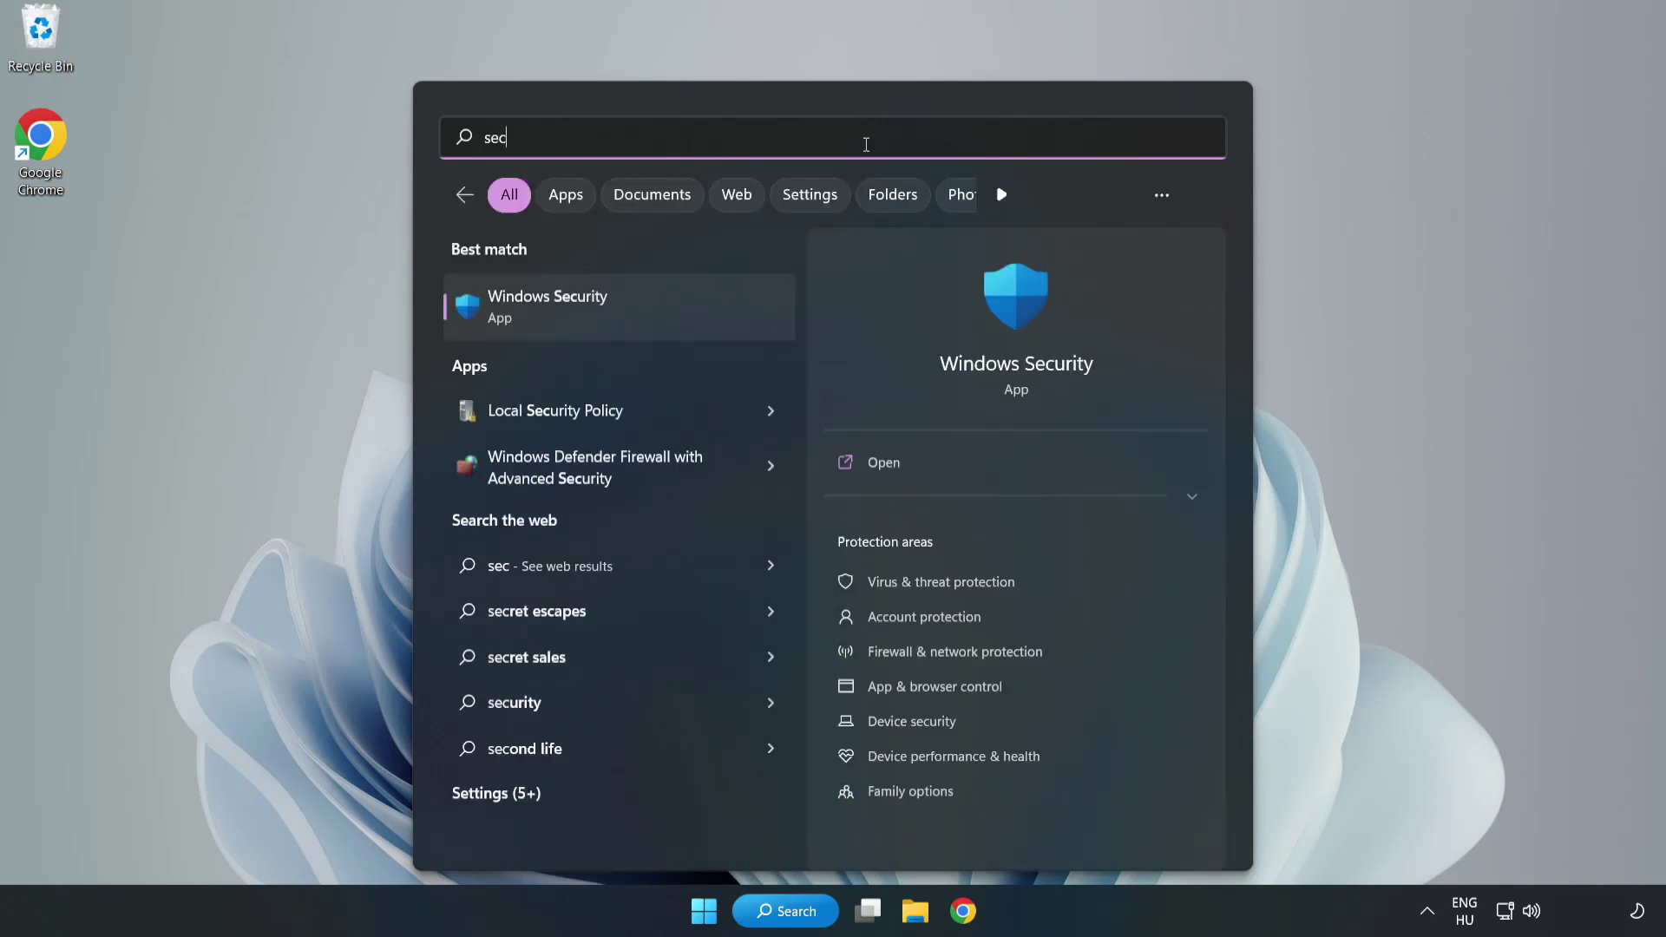
pyautogui.write('urity')
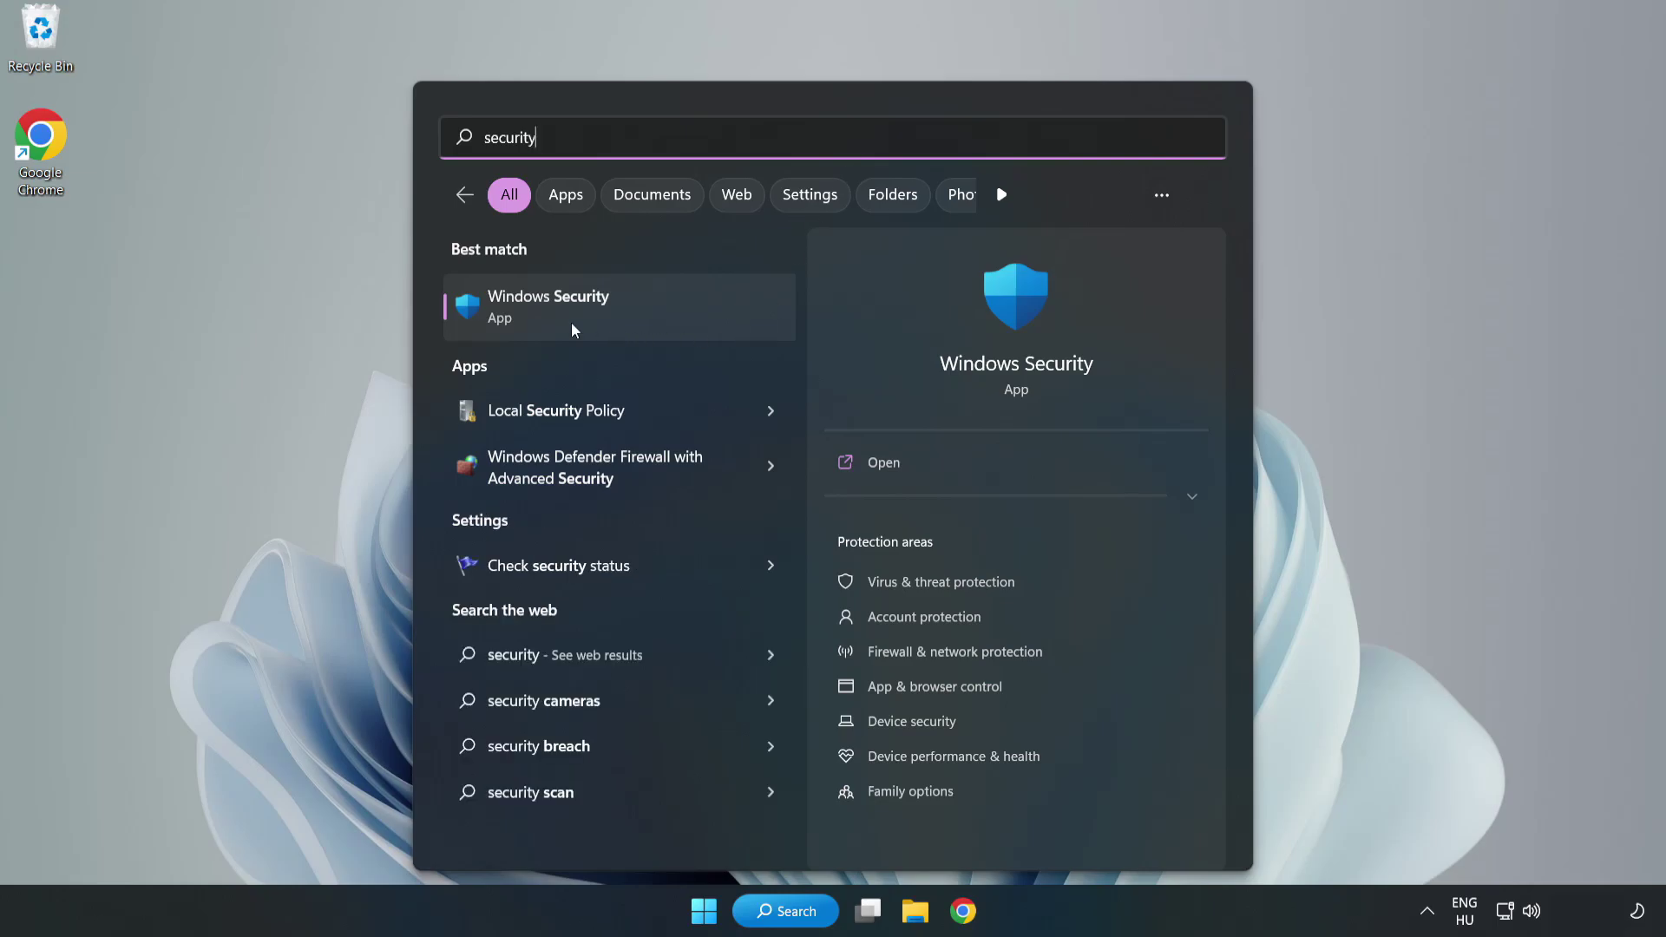
pyautogui.click(605, 323)
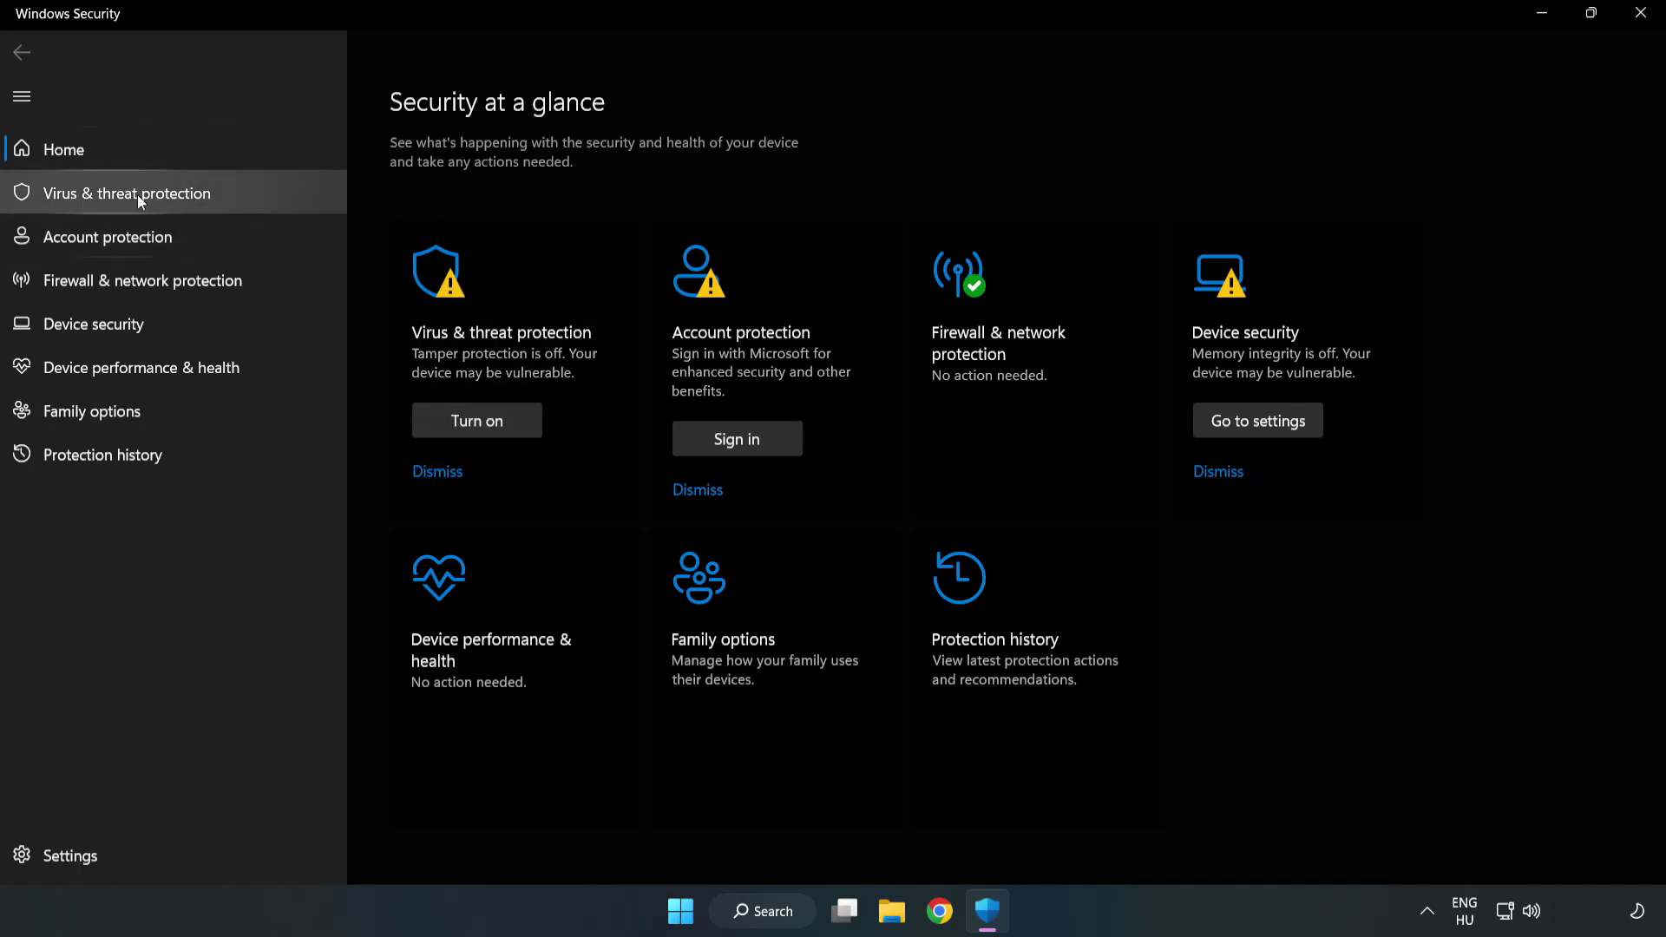
# - Go to Virus & threat protection settings and open Add or remove exclusions
pyautogui.click(107, 200)
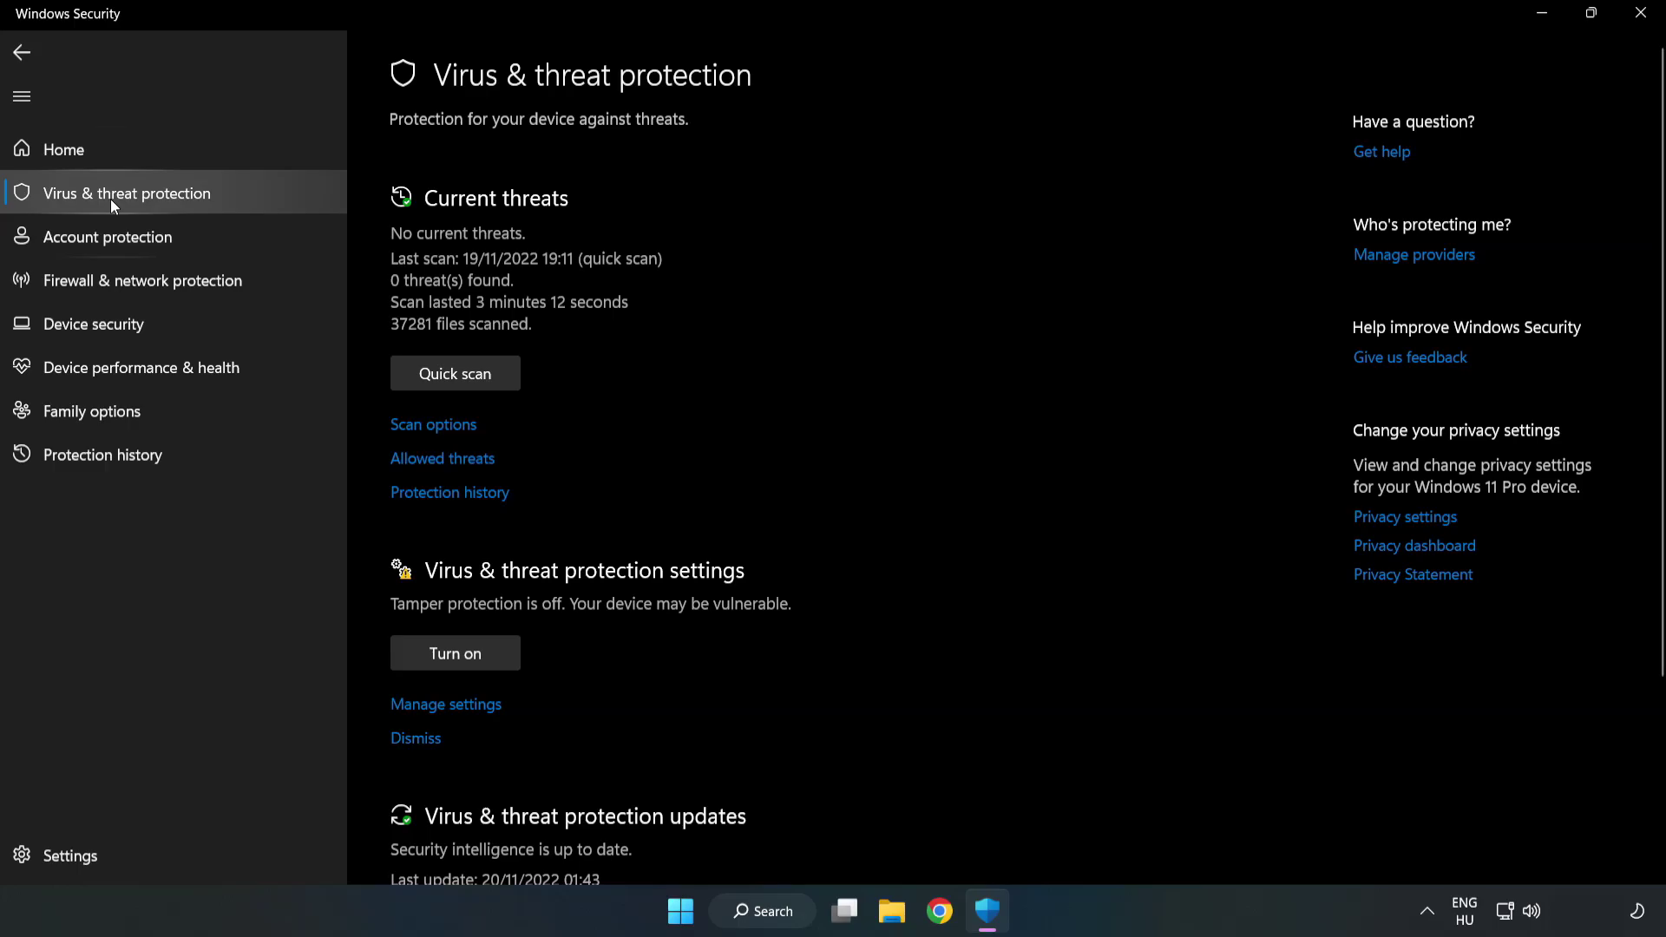
pyautogui.scroll(-2, 867, 335)
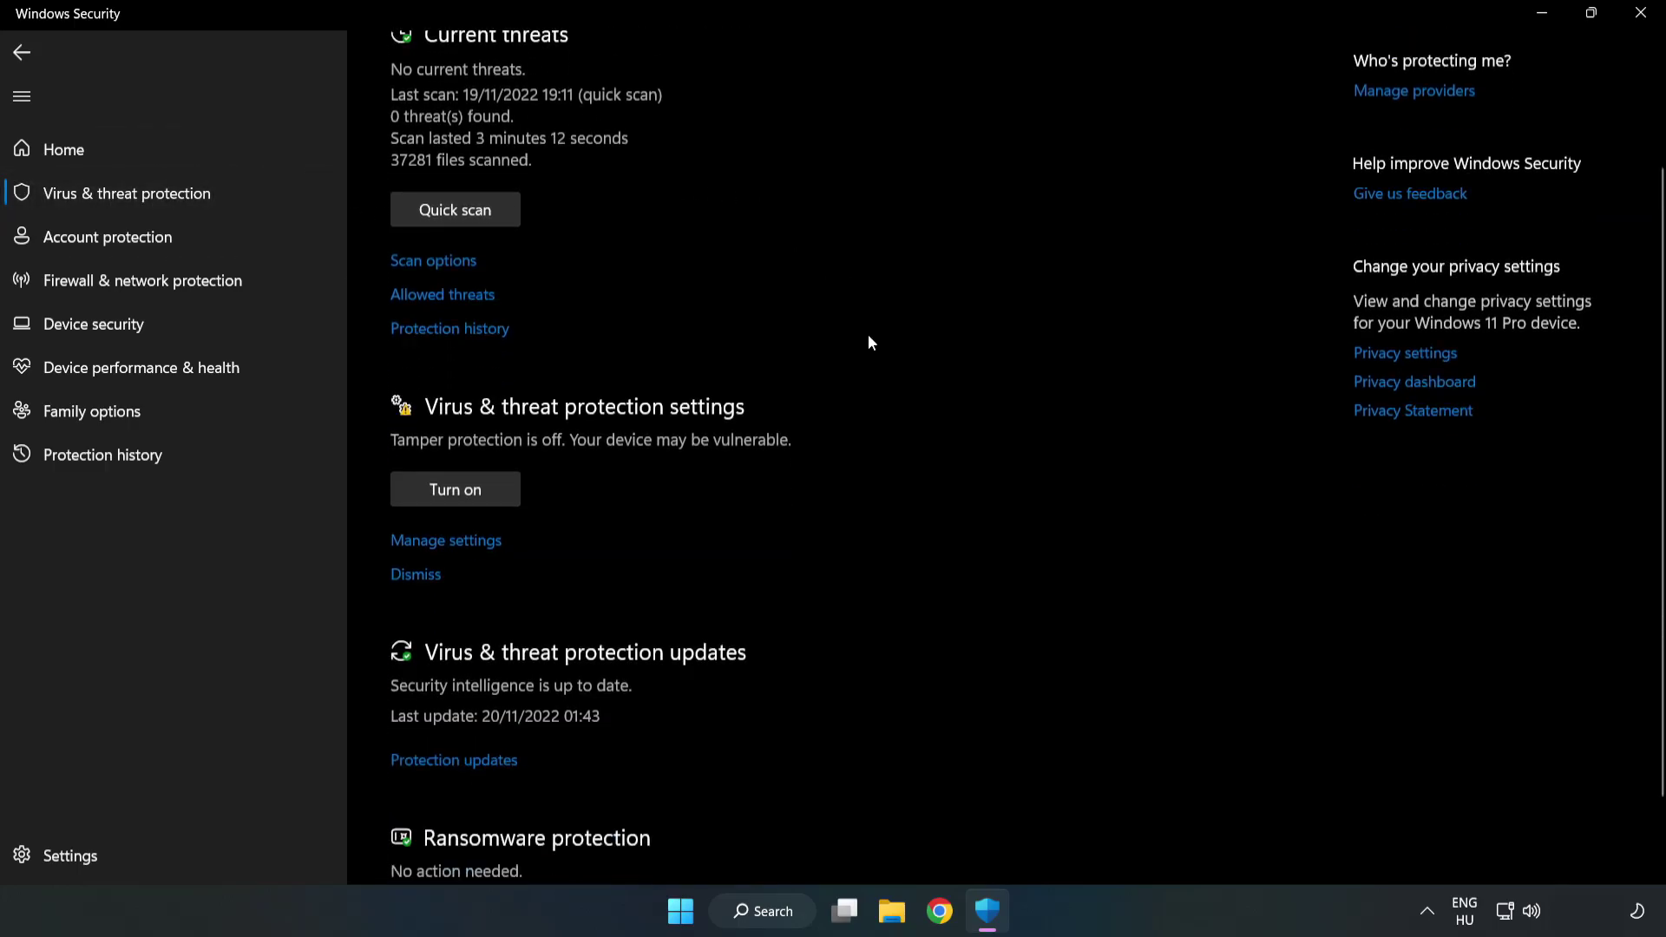
pyautogui.scroll(-1, 871, 341)
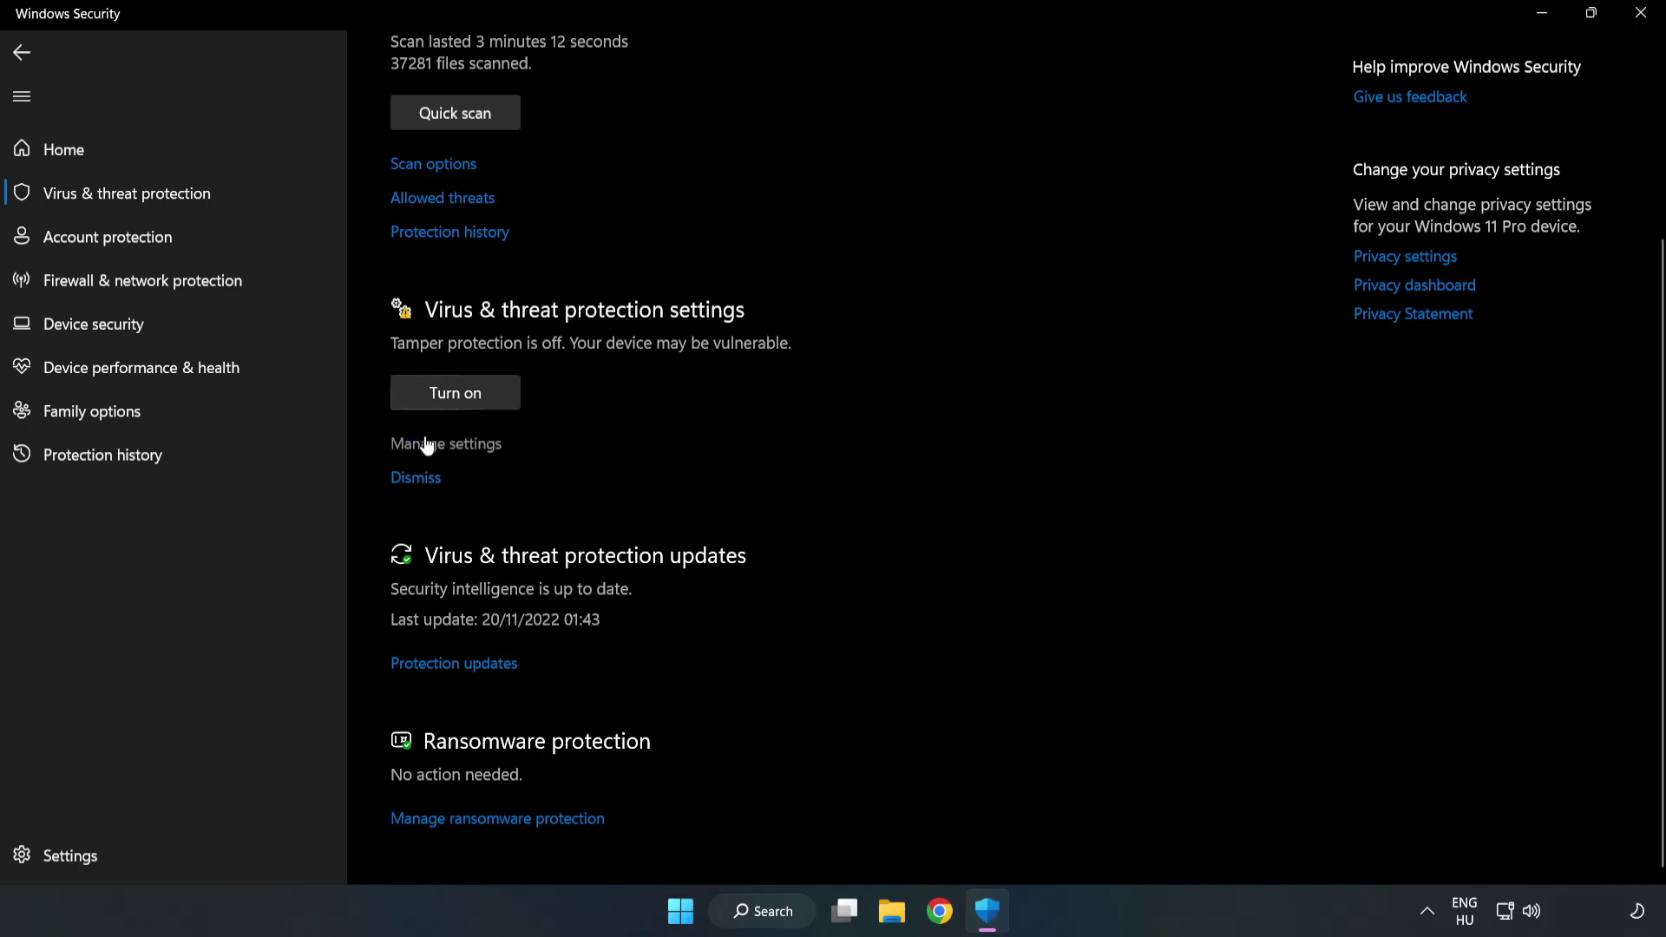
pyautogui.click(456, 446)
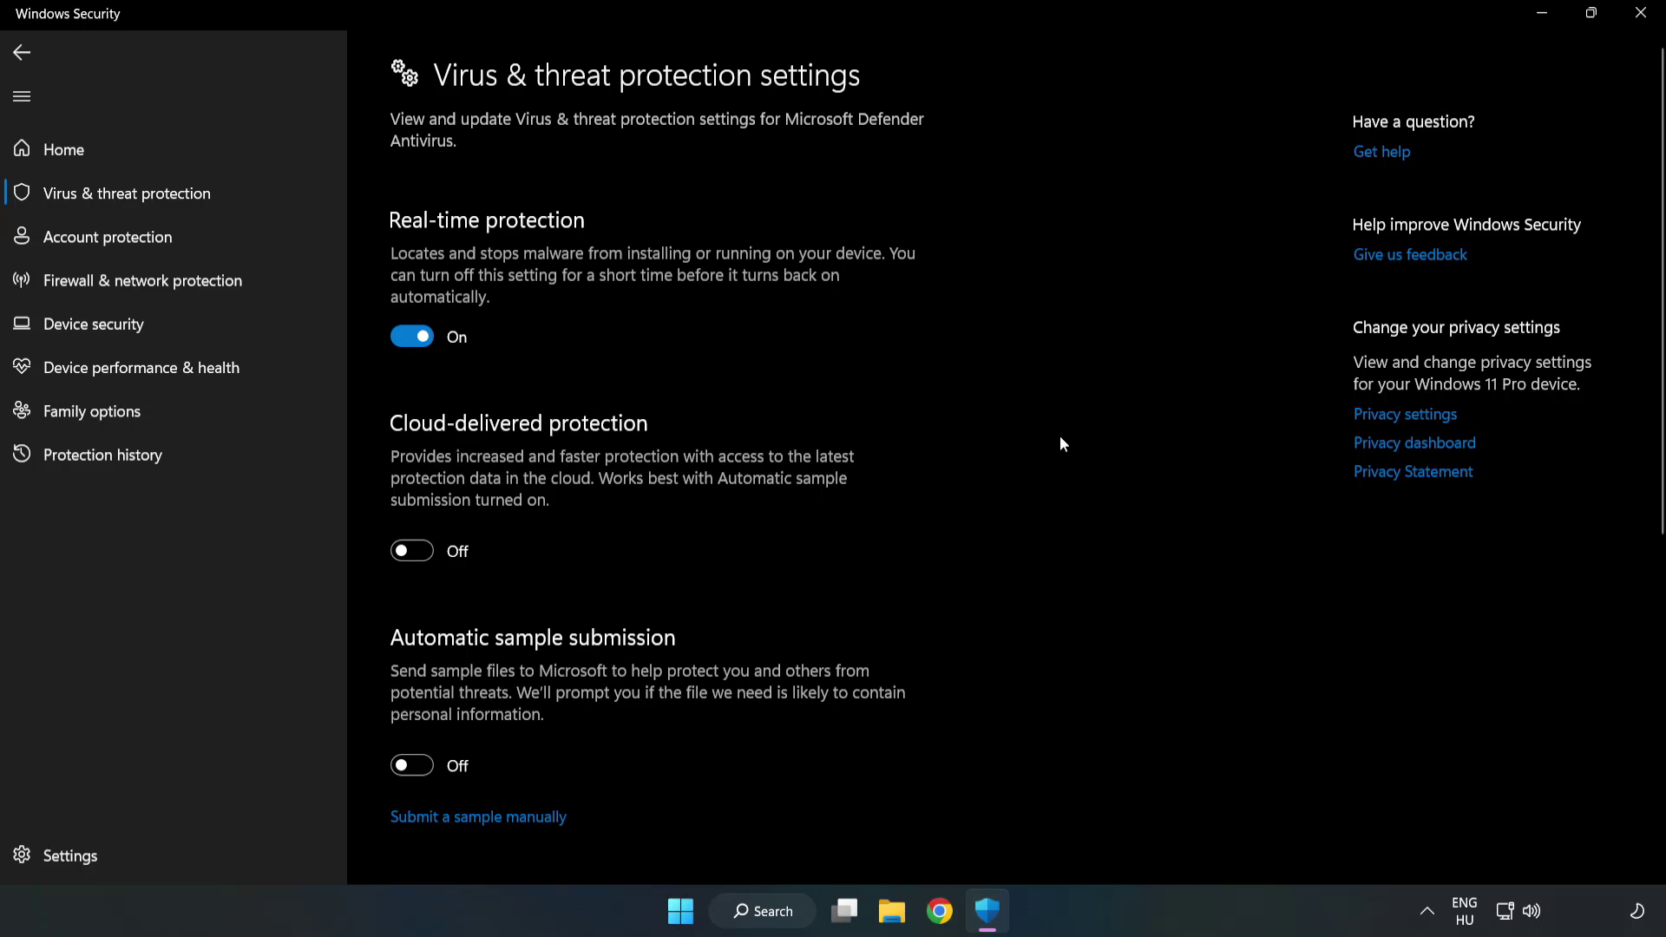
pyautogui.scroll(-6, 1060, 437)
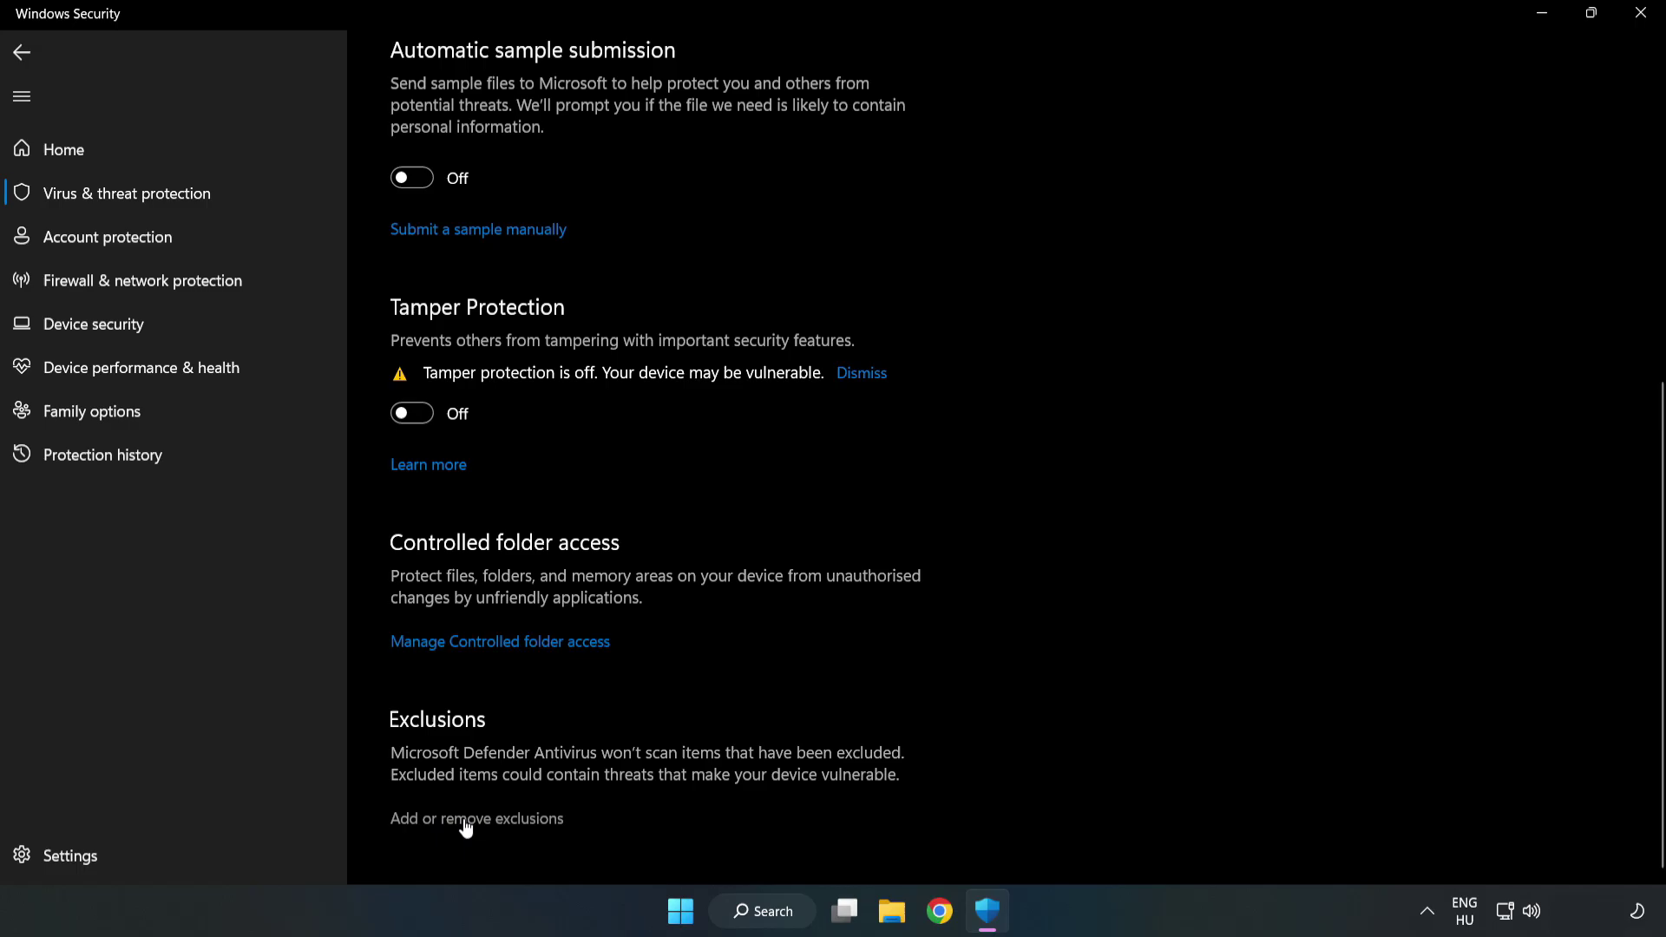
pyautogui.click(490, 820)
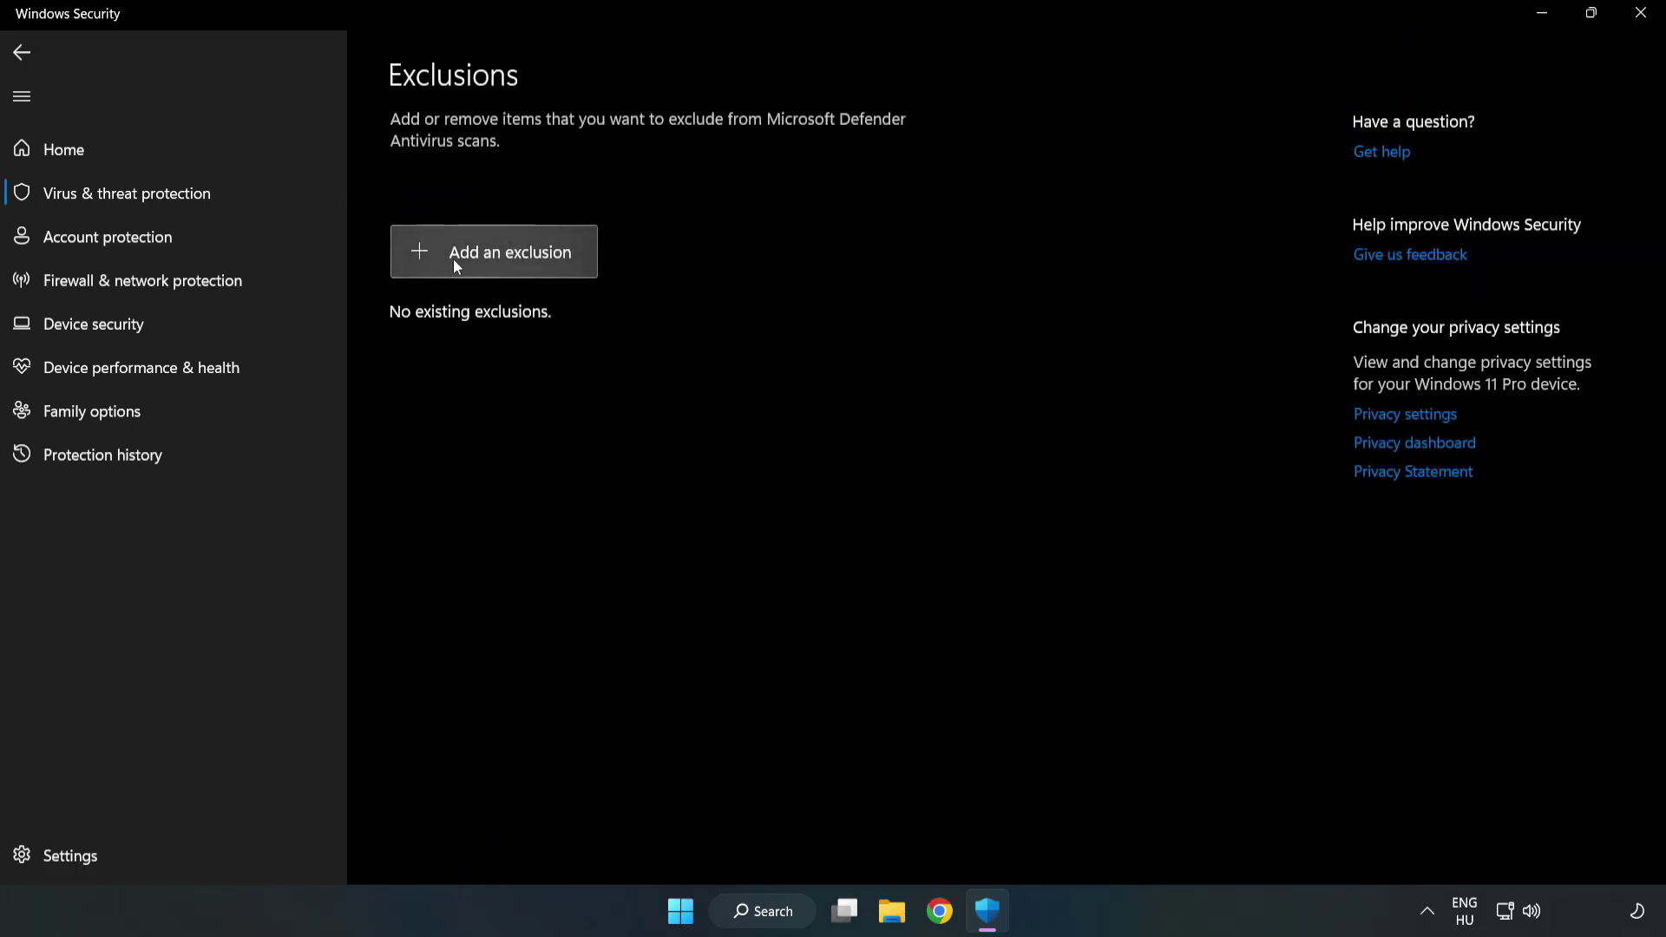
# - Add the NOT WORKING APP shortcut from Program Files (x86) as a file exclusion, then close Windows Security
pyautogui.click(512, 264)
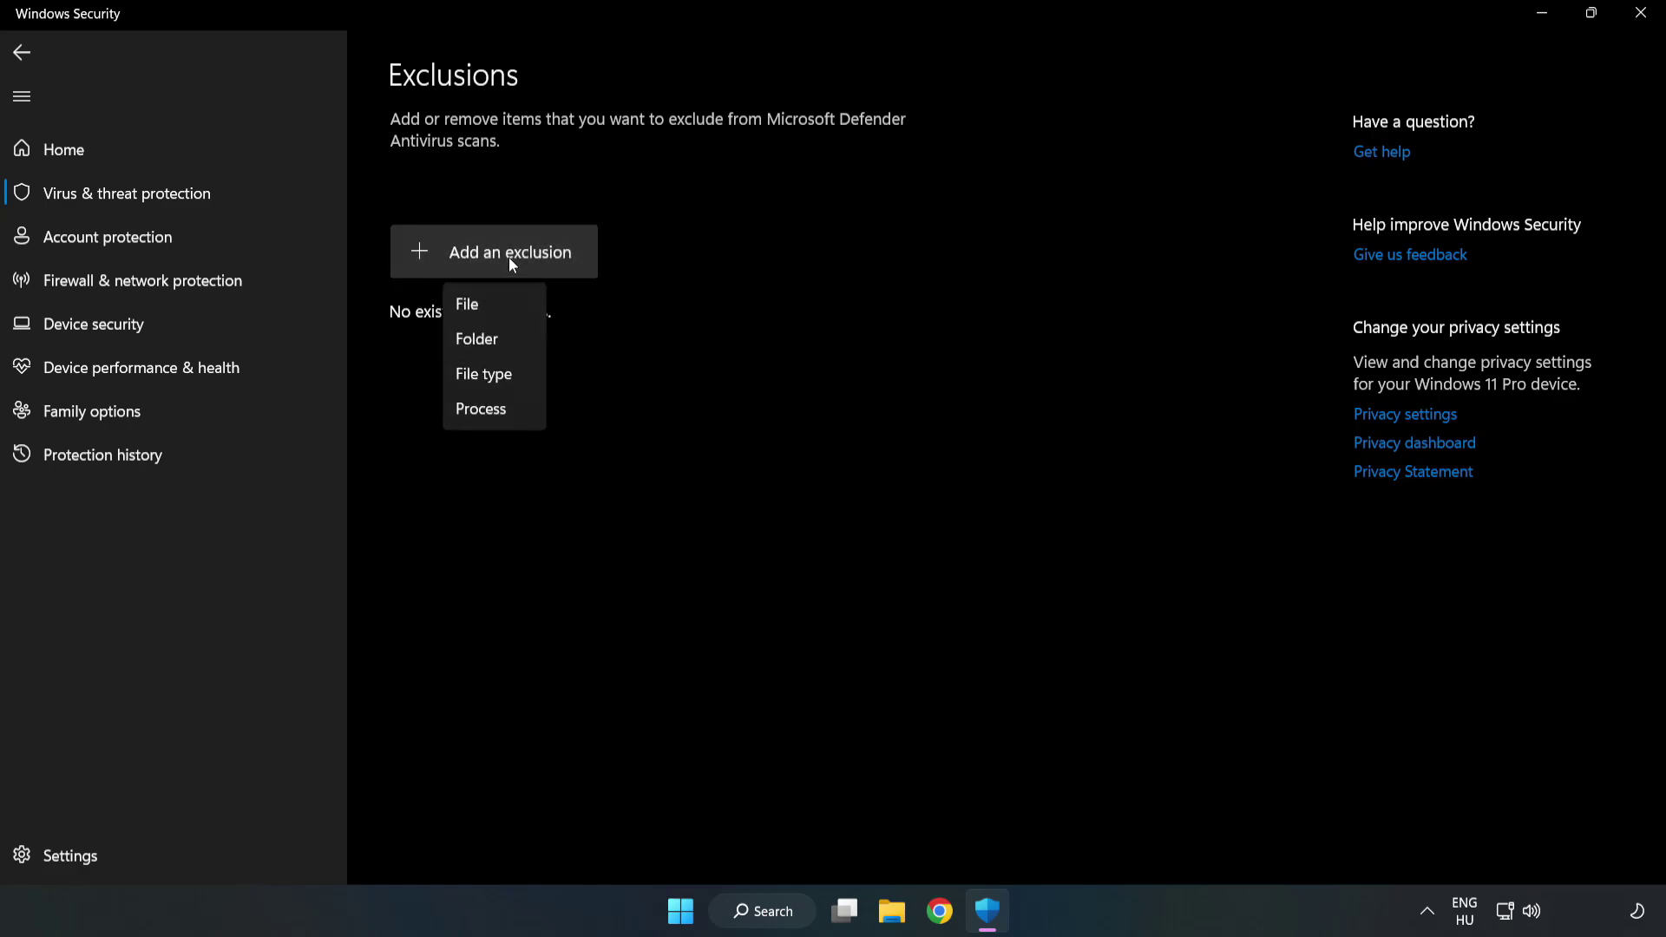
pyautogui.click(476, 308)
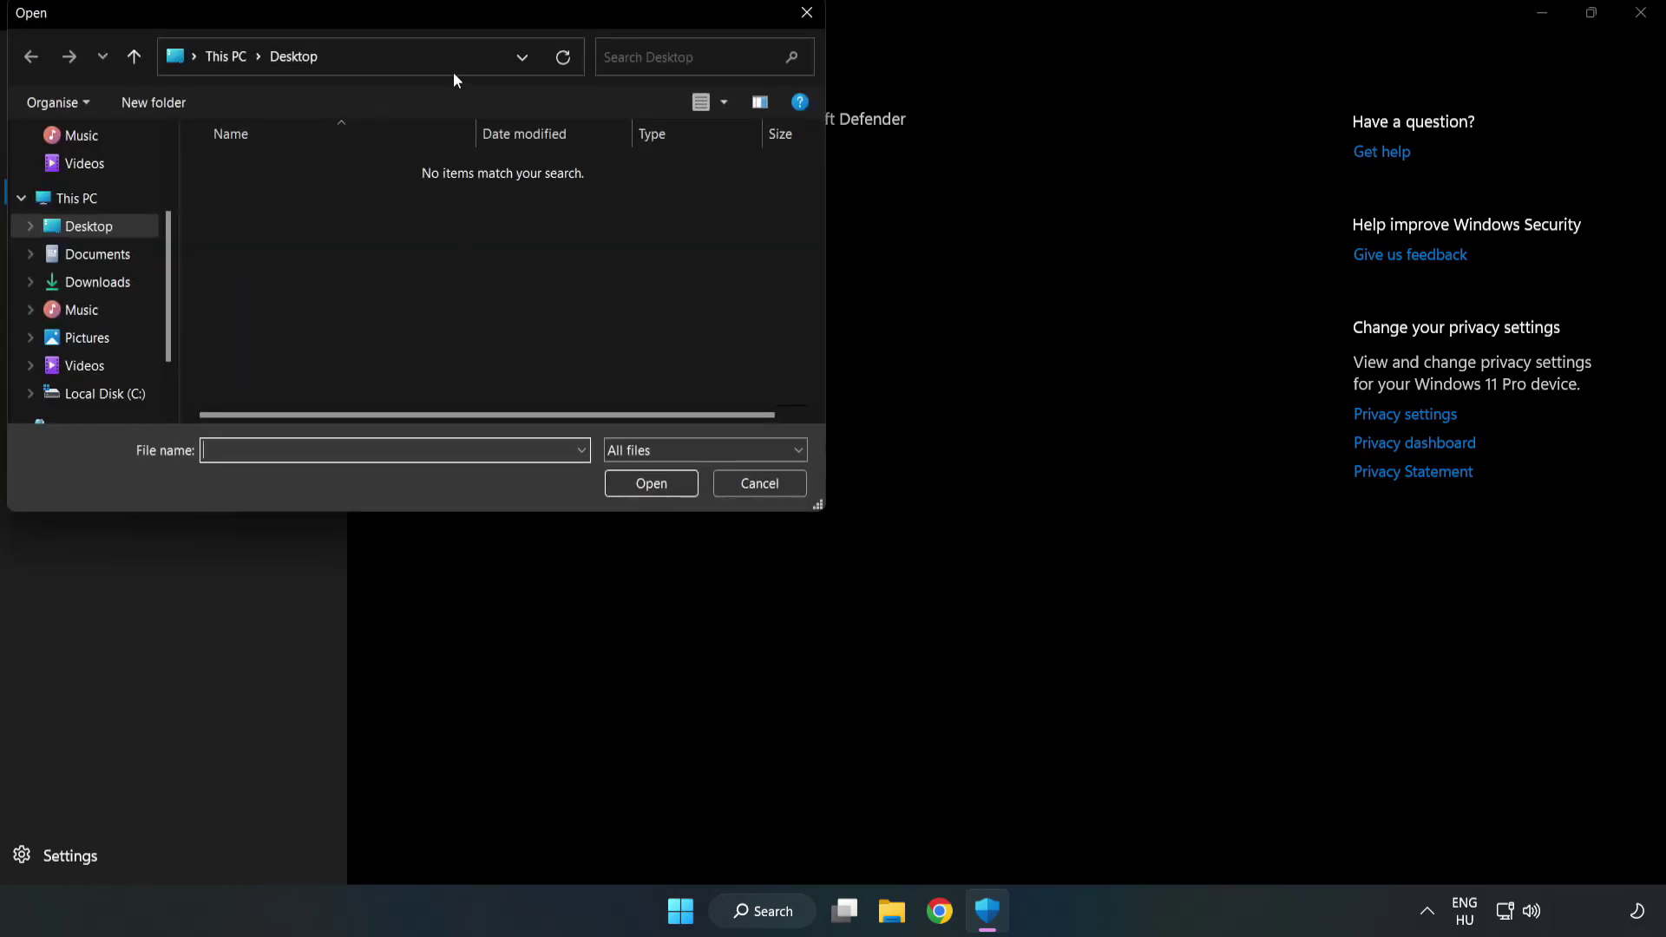
pyautogui.moveTo(450, 16); pyautogui.dragTo(767, 183)
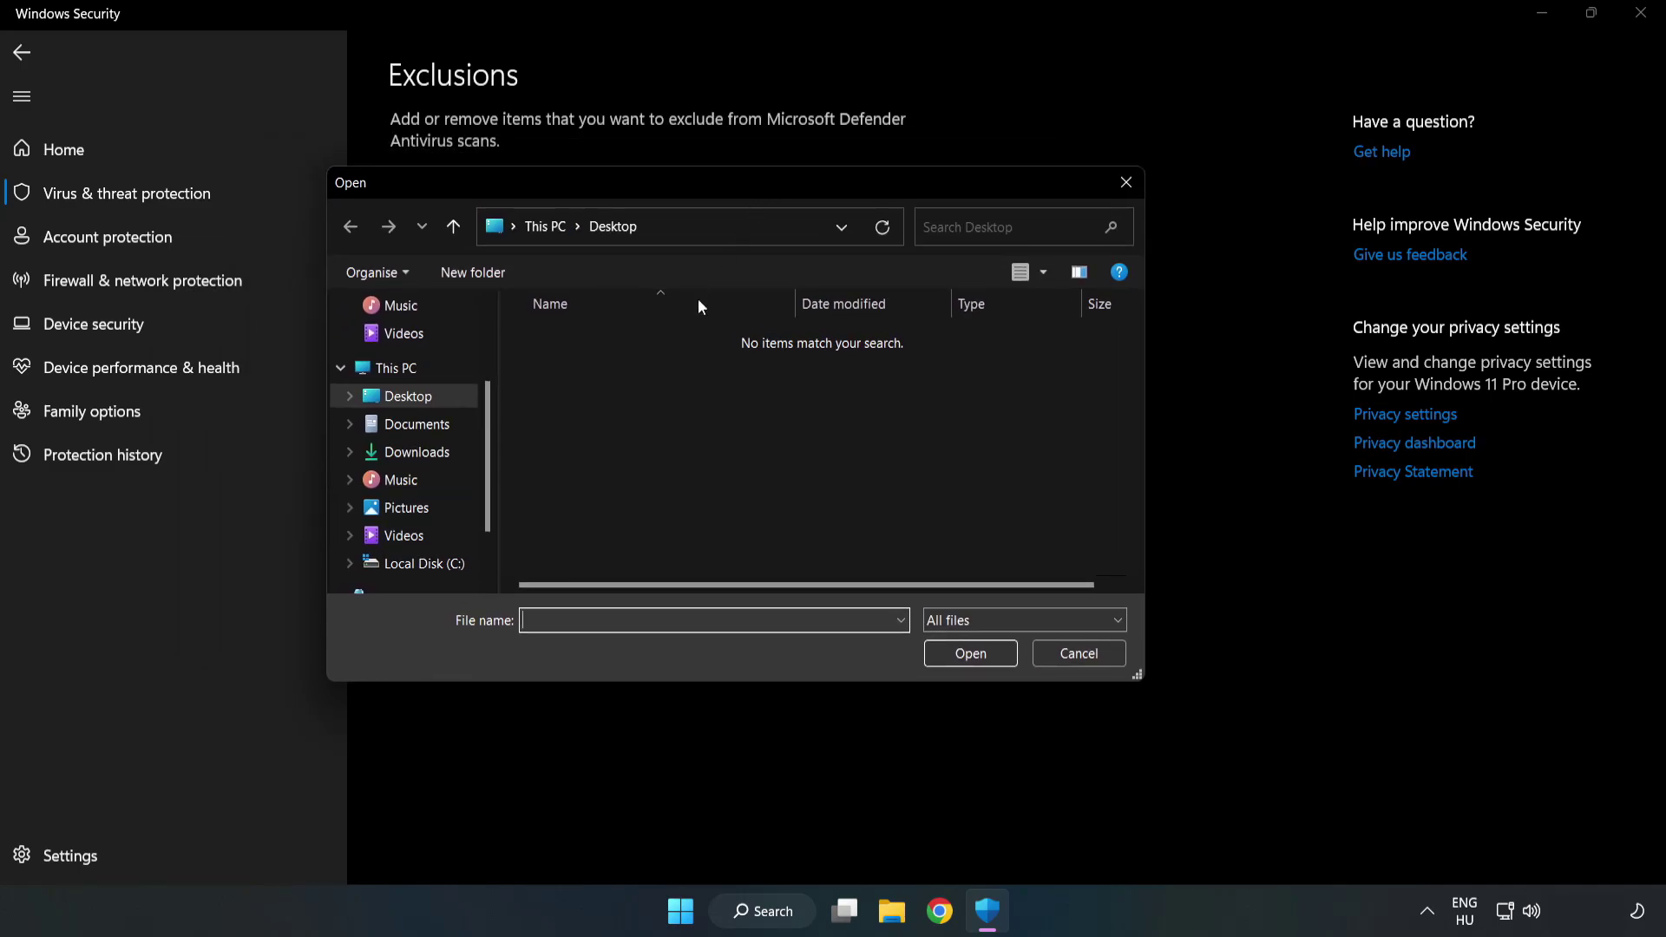
pyautogui.click(425, 564)
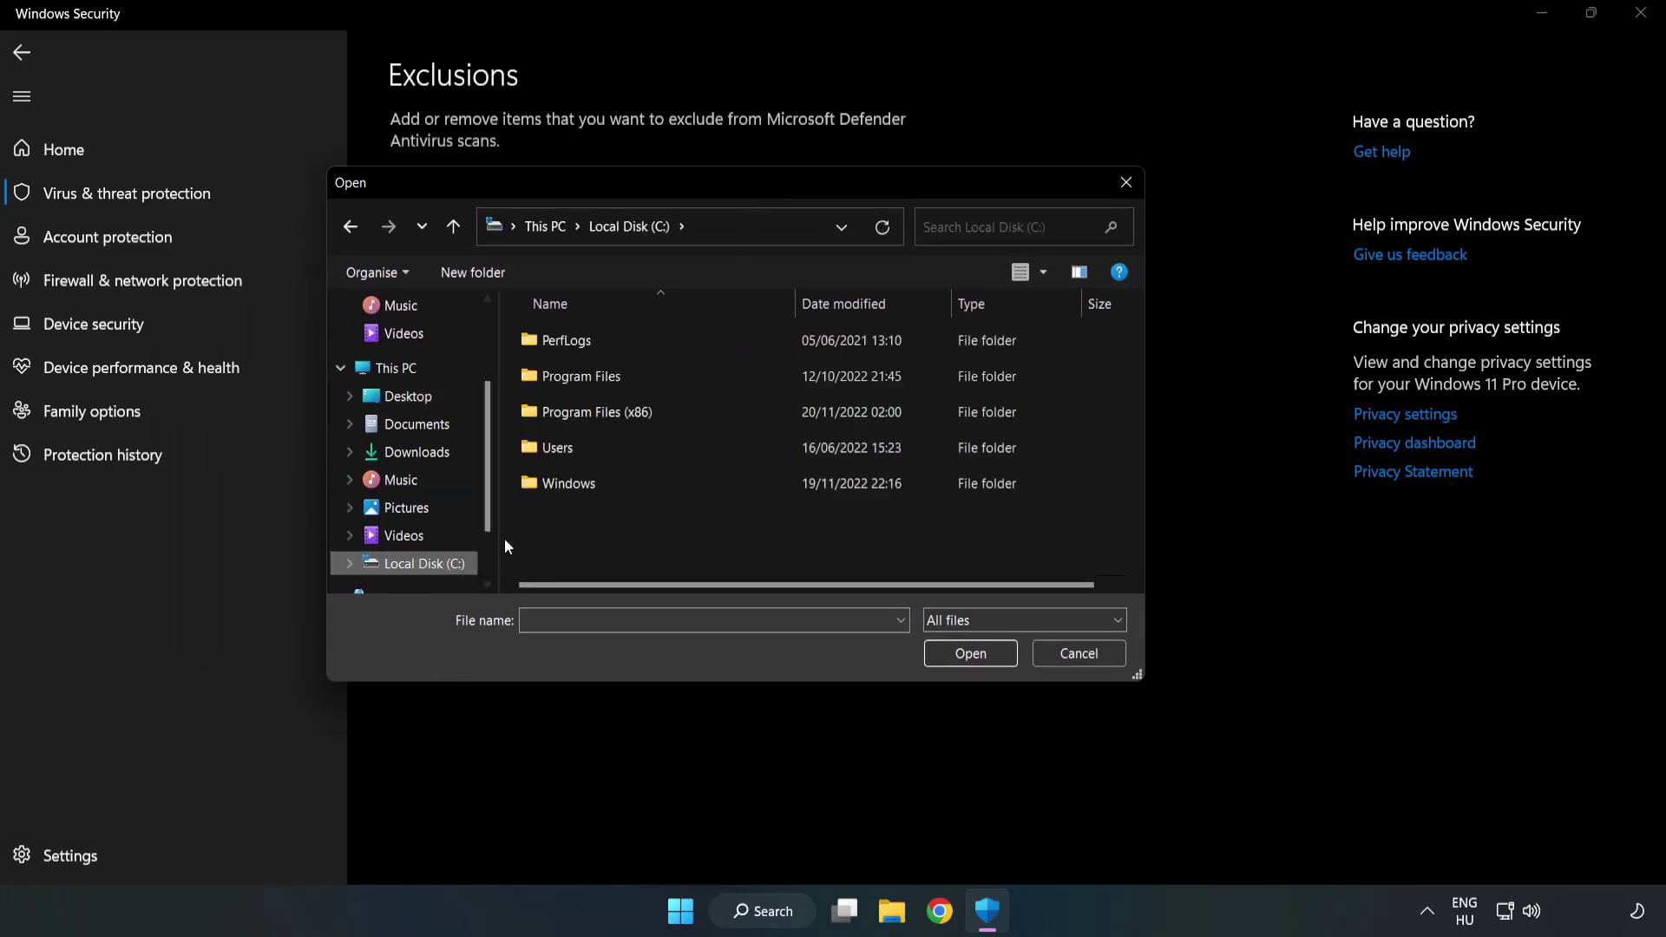
pyautogui.doubleClick(654, 414)
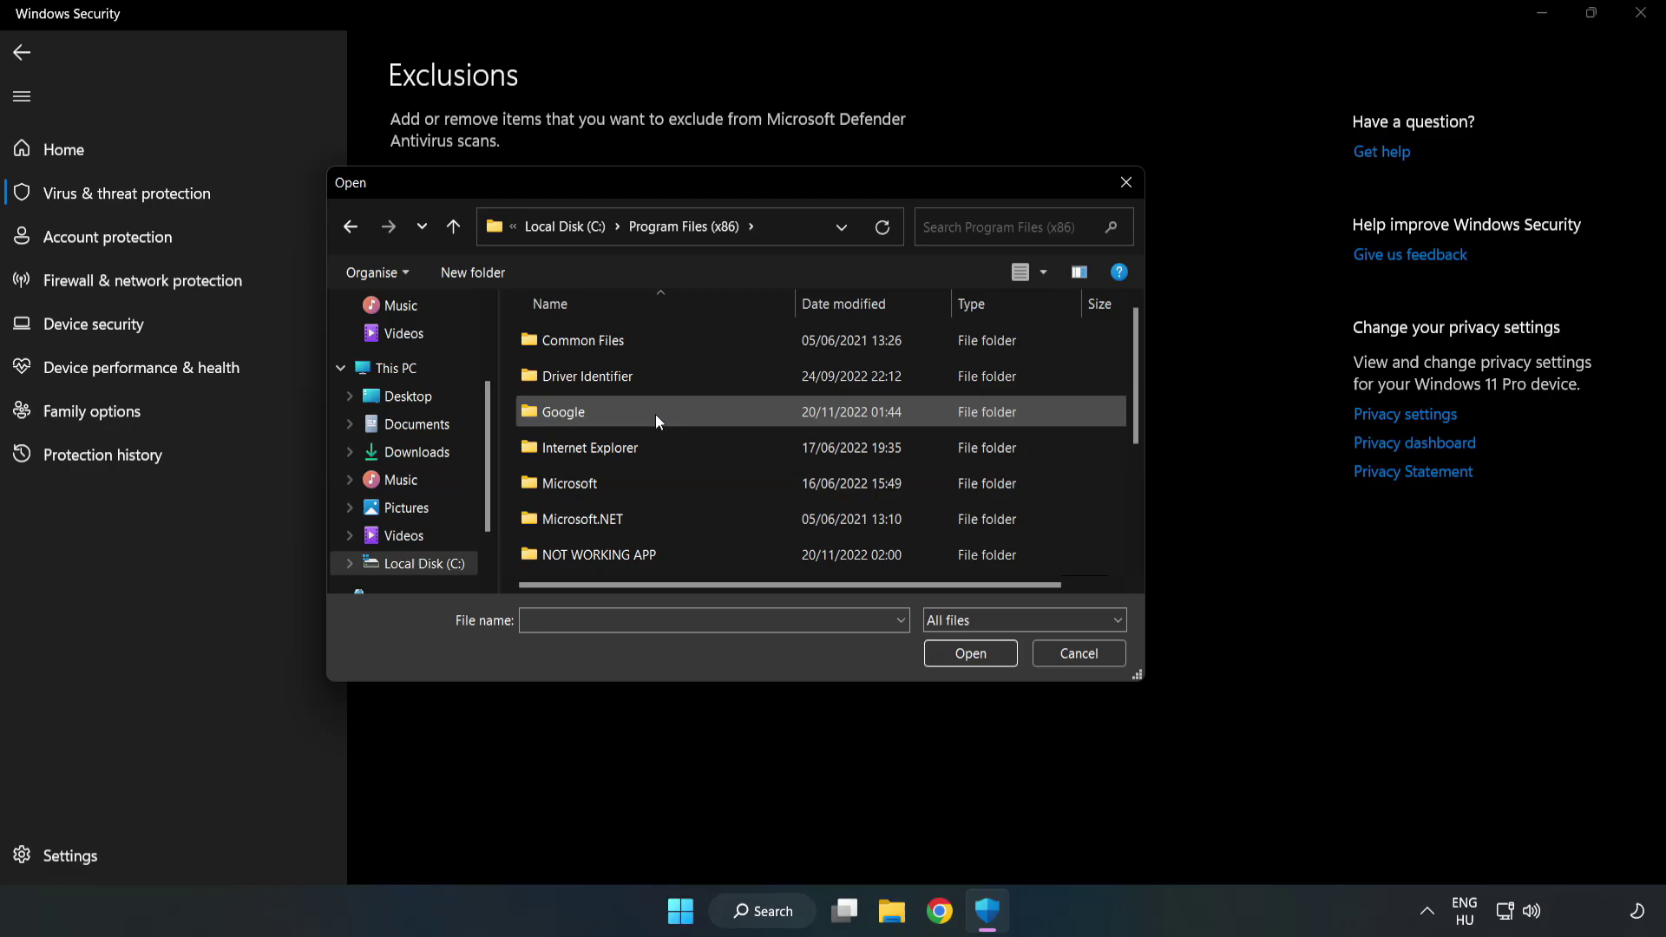
pyautogui.doubleClick(654, 553)
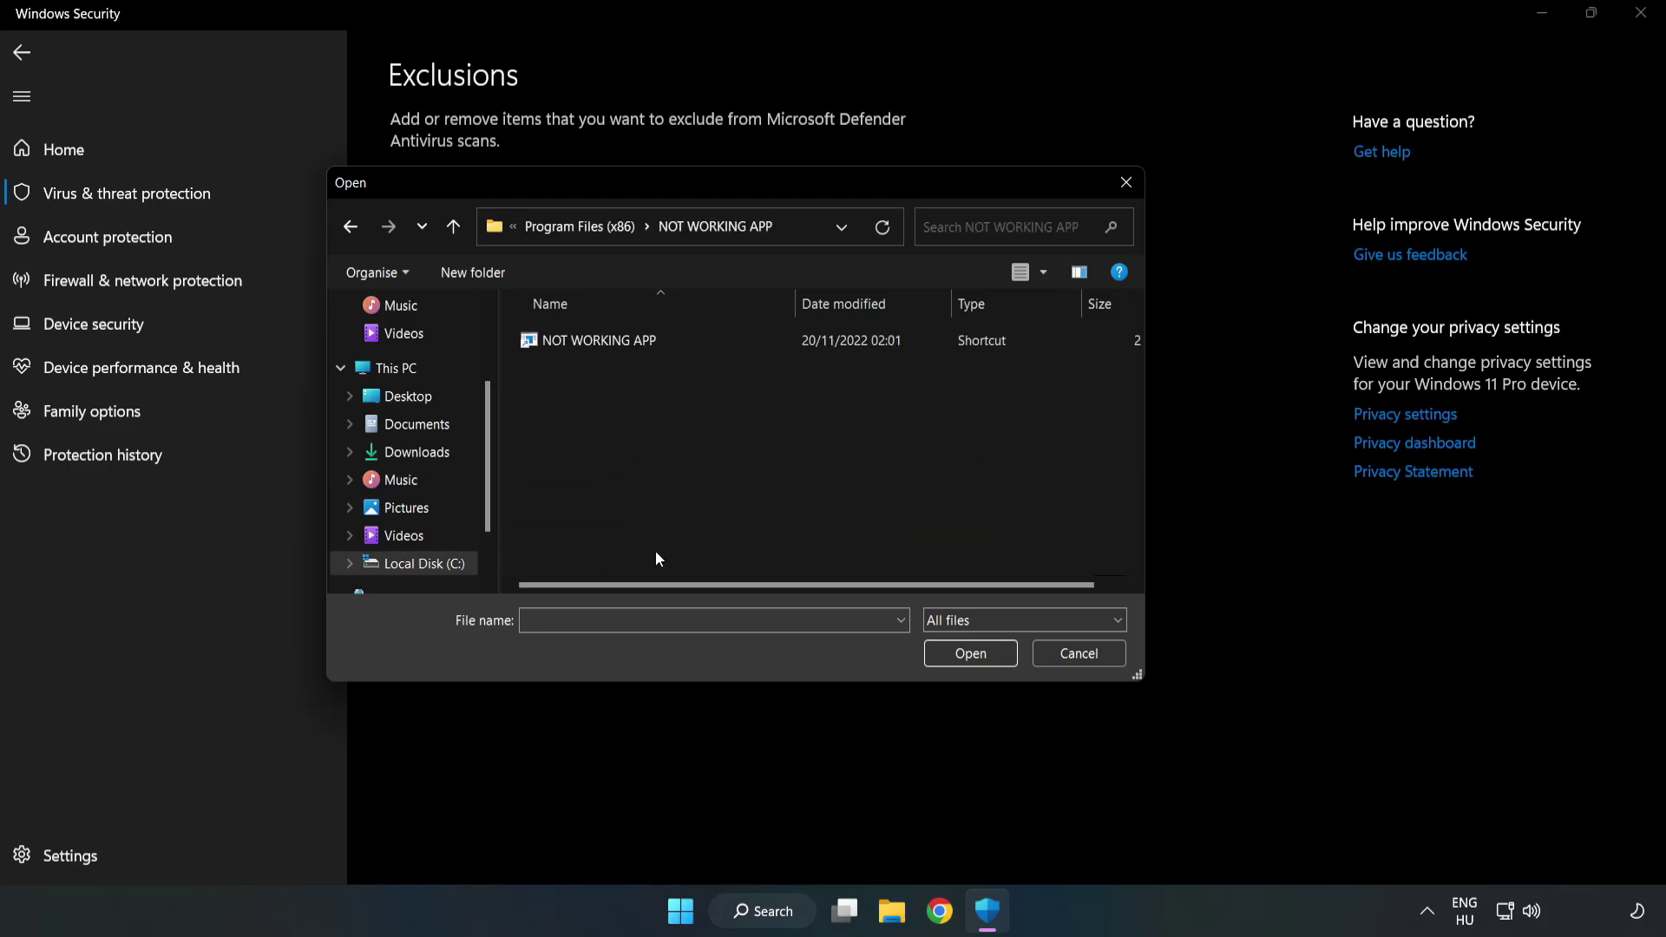
pyautogui.click(586, 339)
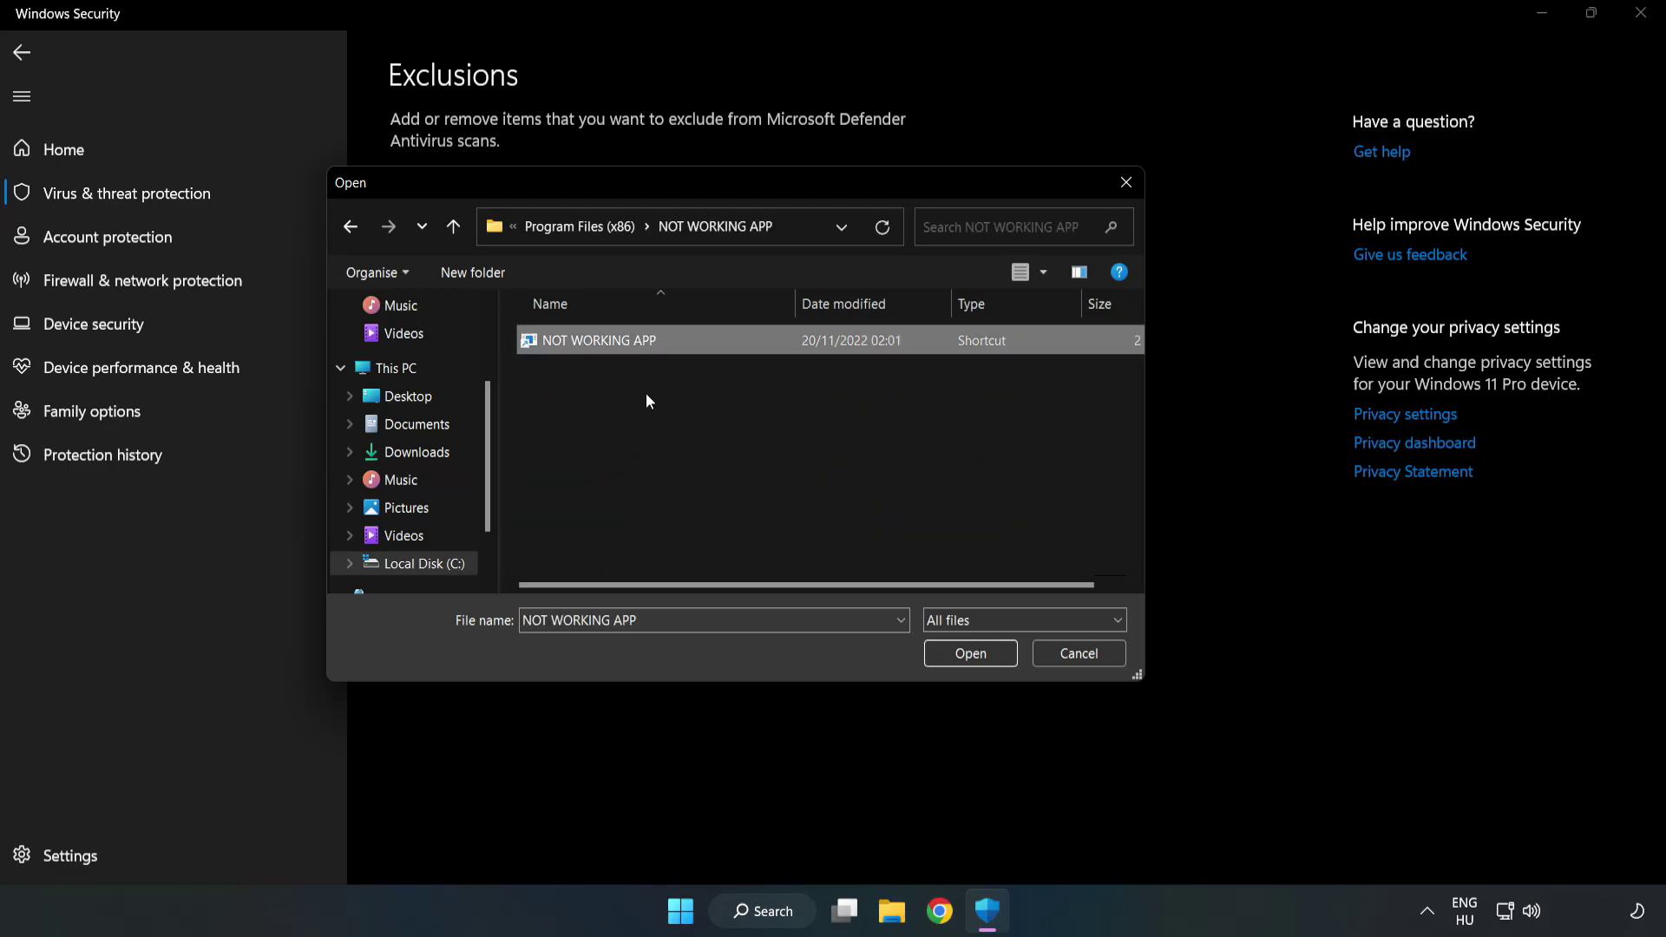
pyautogui.click(960, 657)
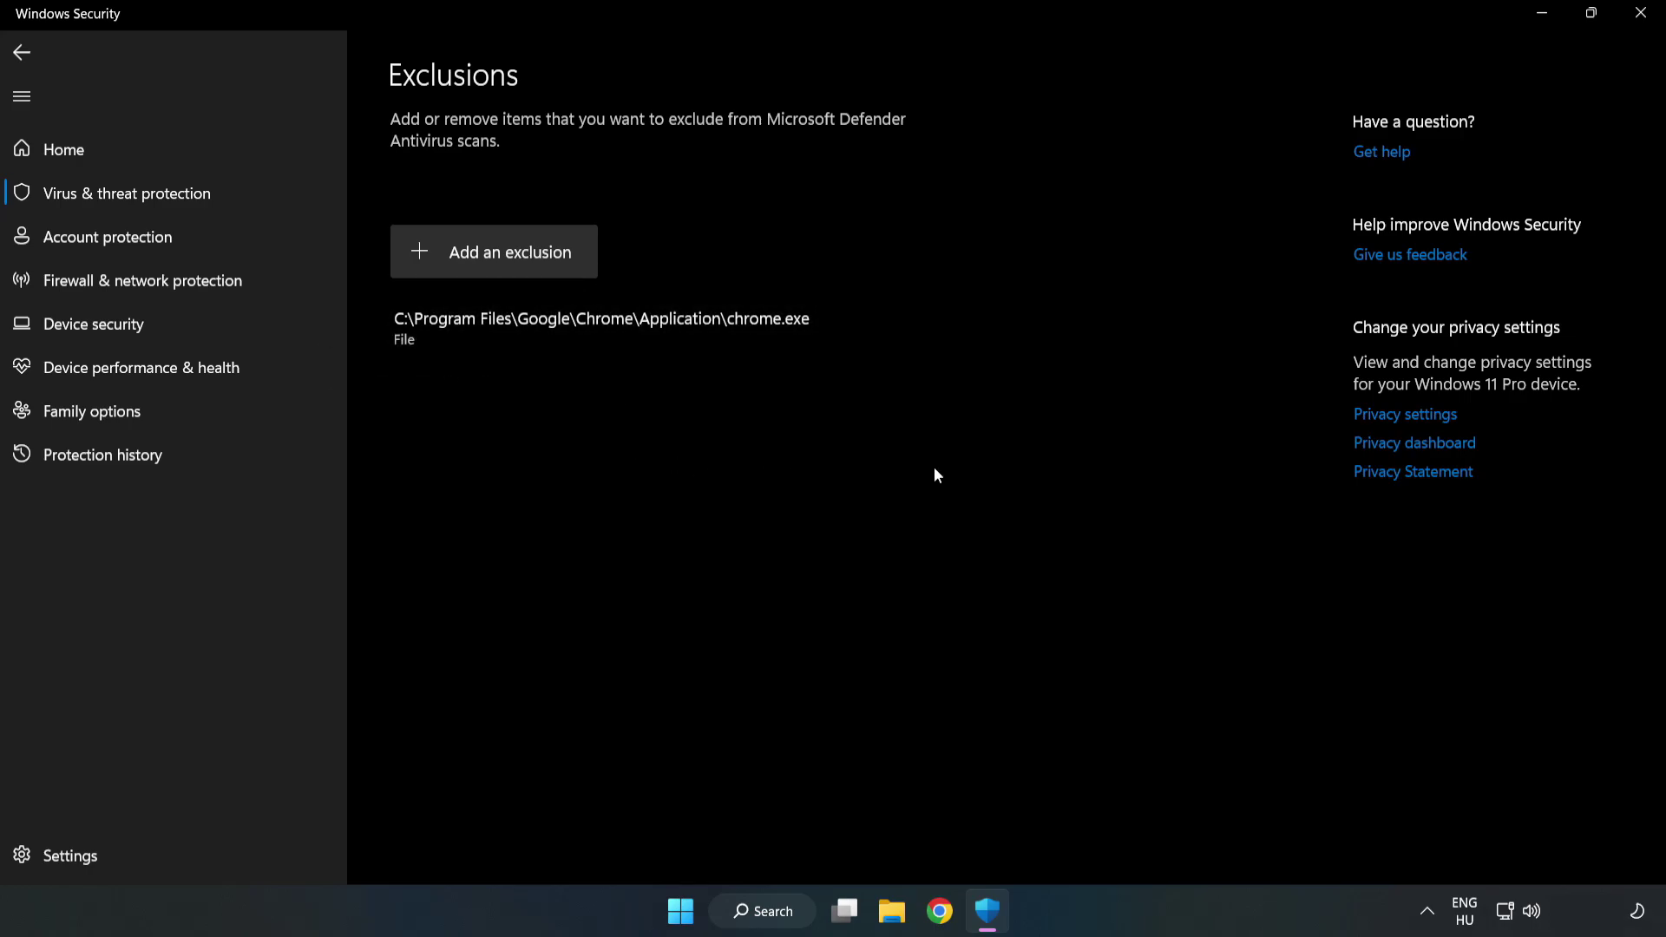
pyautogui.click(1639, 15)
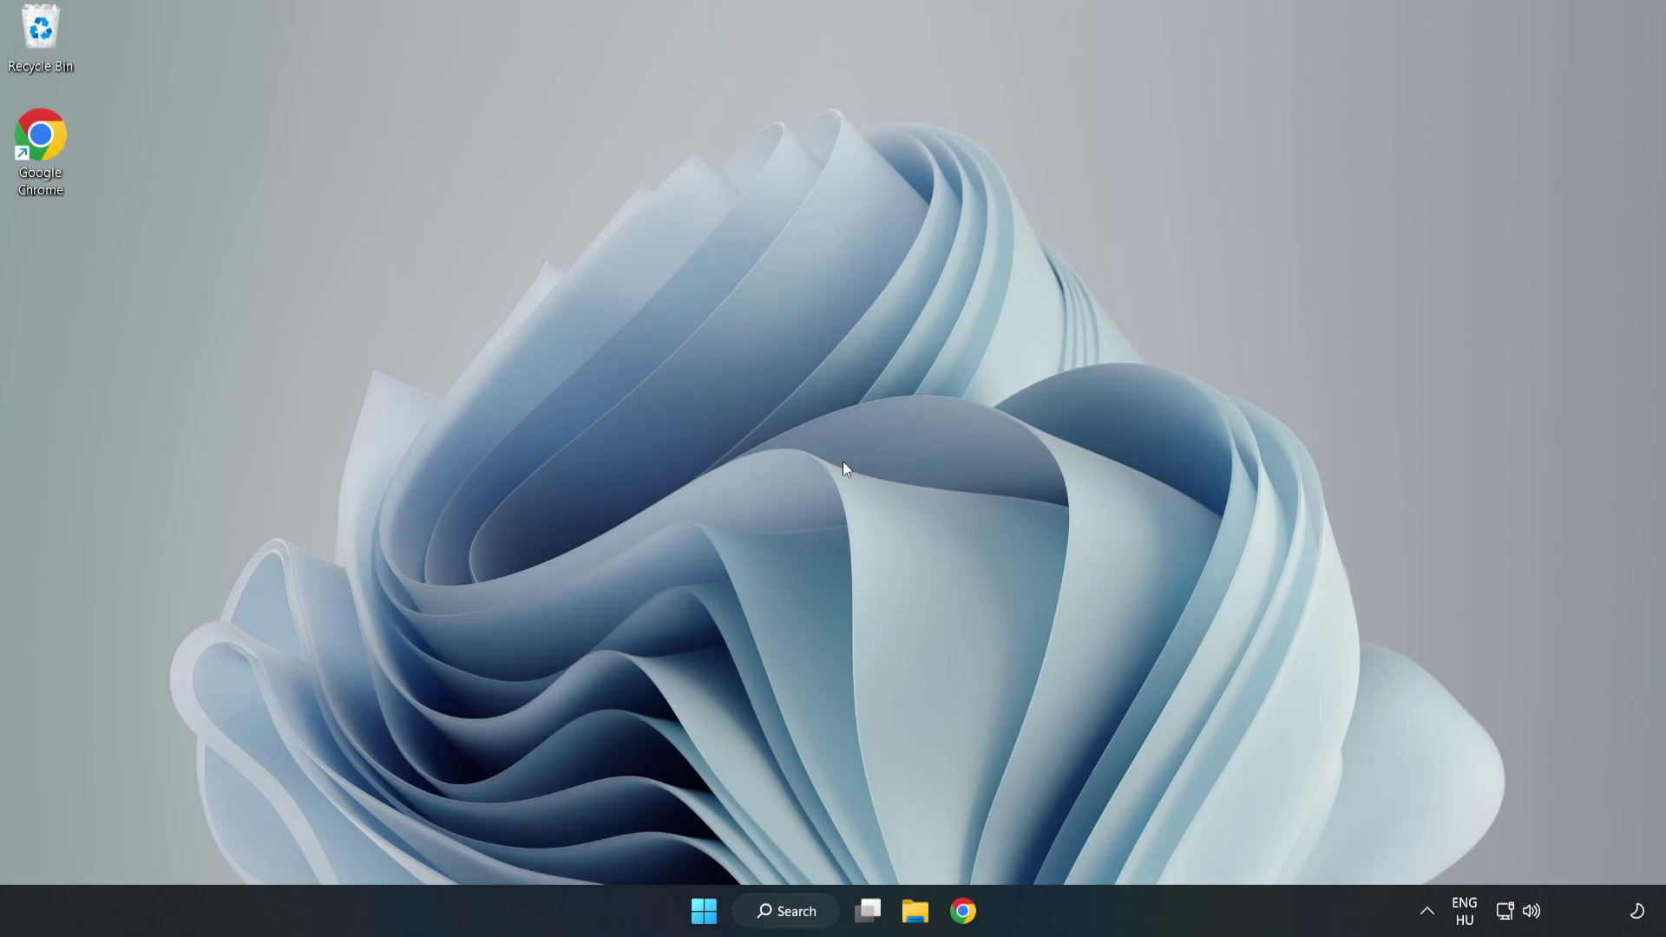
# - Bring up the Start menu's power options (Sleep, Shut down, Restart)
pyautogui.click(704, 911)
pyautogui.click(1102, 836)
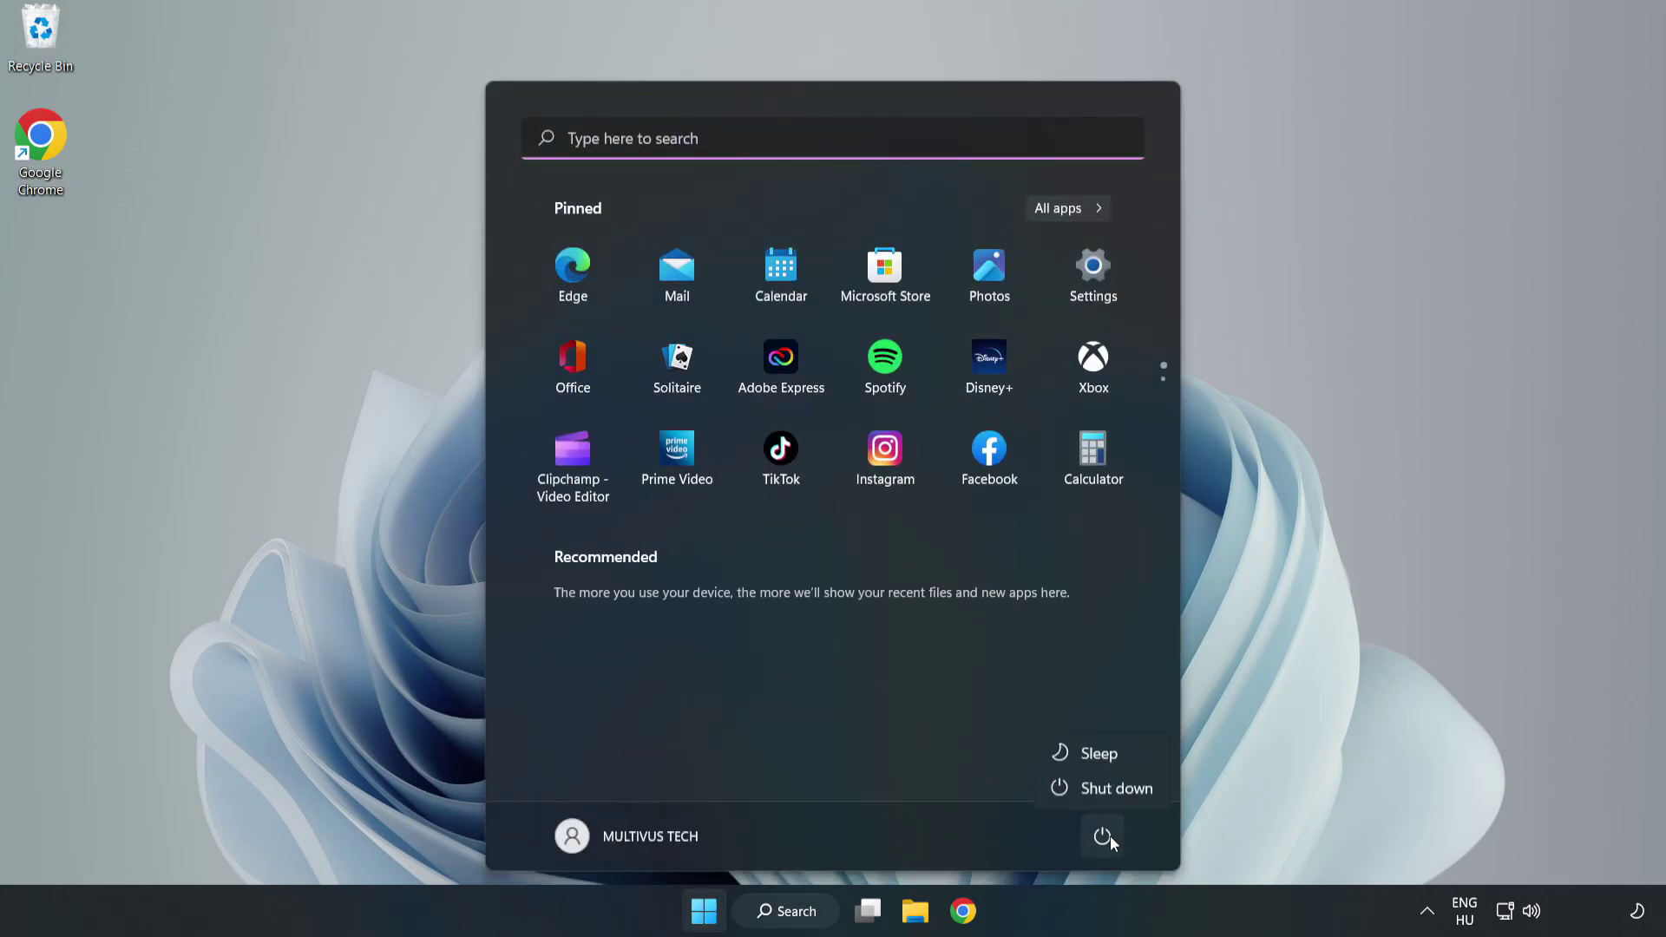